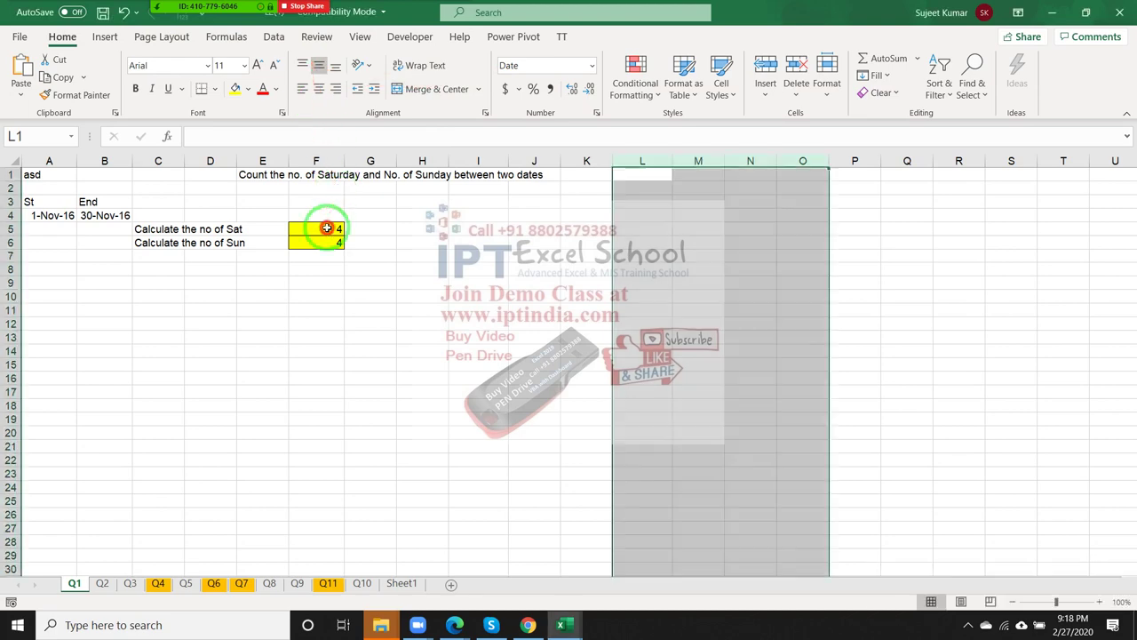
Switch to sheet Q2 and back to Q1, then select the start date and its St/End headers
click(364, 255)
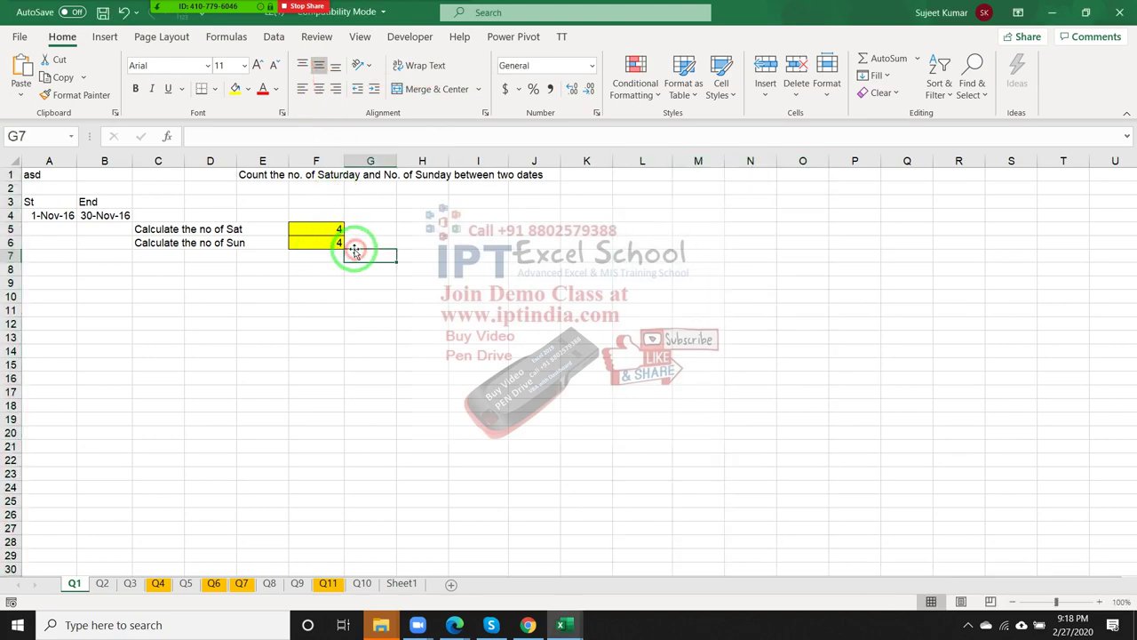
click(102, 585)
click(377, 348)
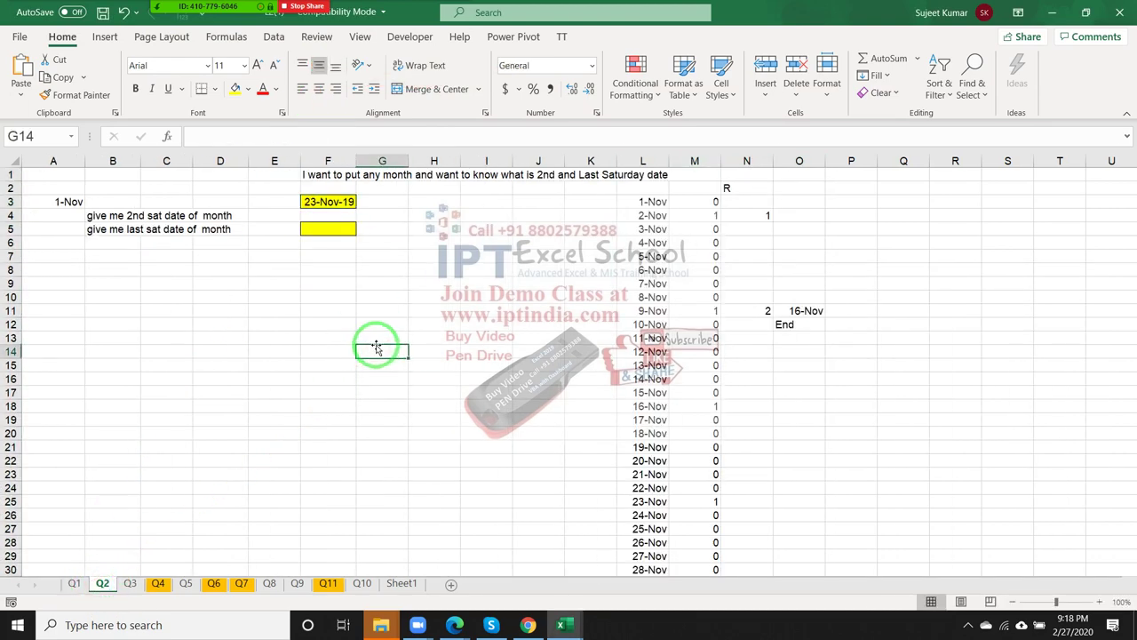
click(74, 583)
click(140, 419)
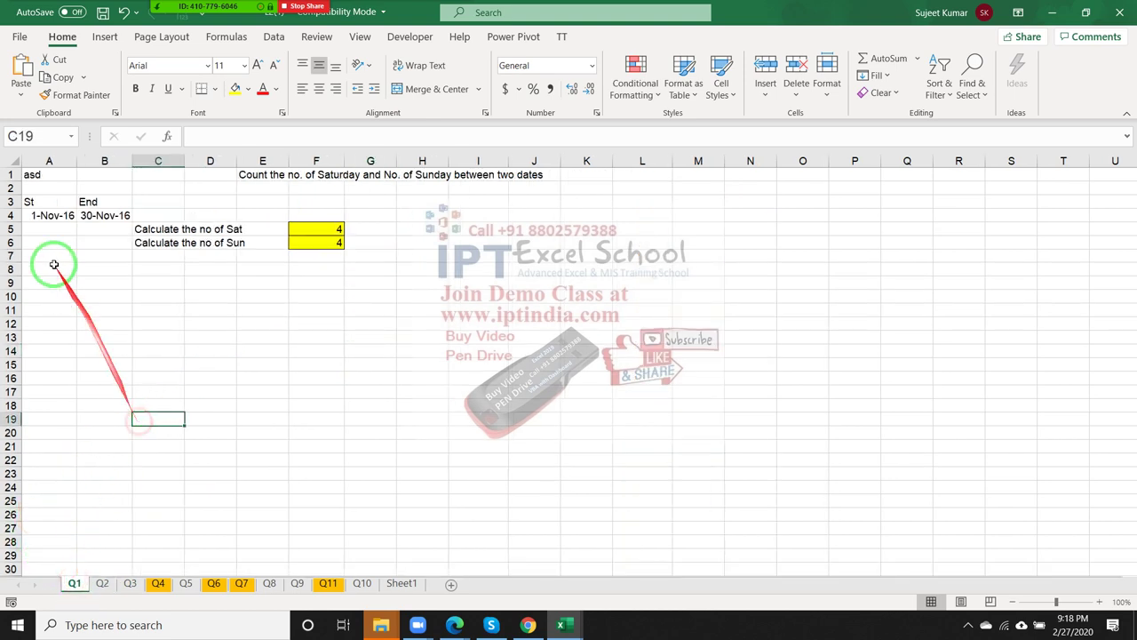
click(52, 213)
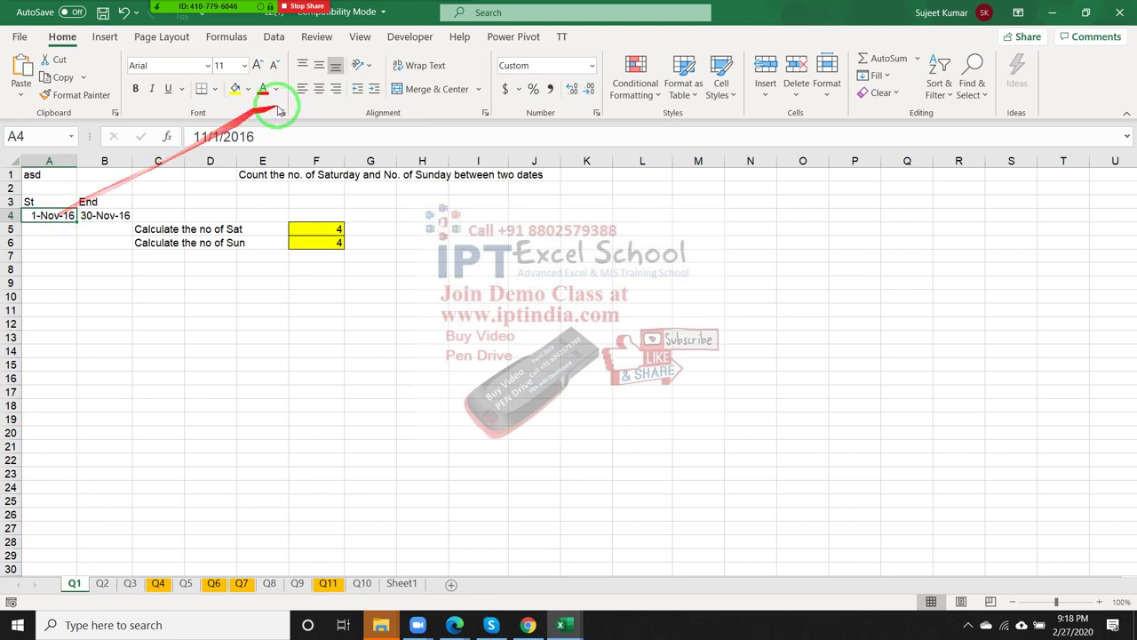
drag(102, 204, 63, 205)
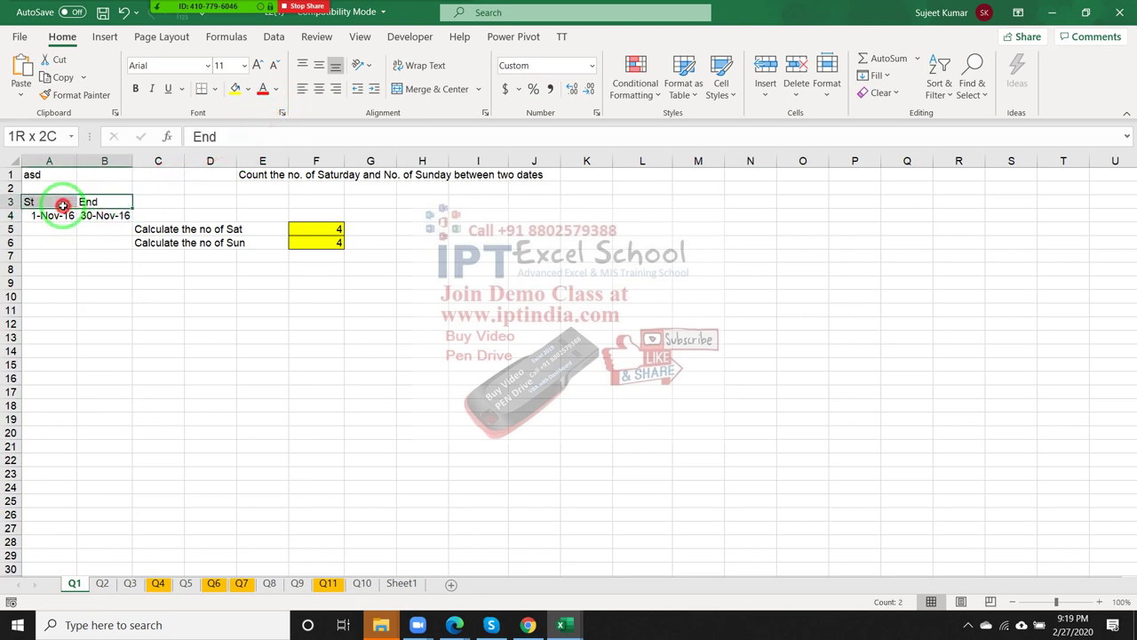
click(69, 215)
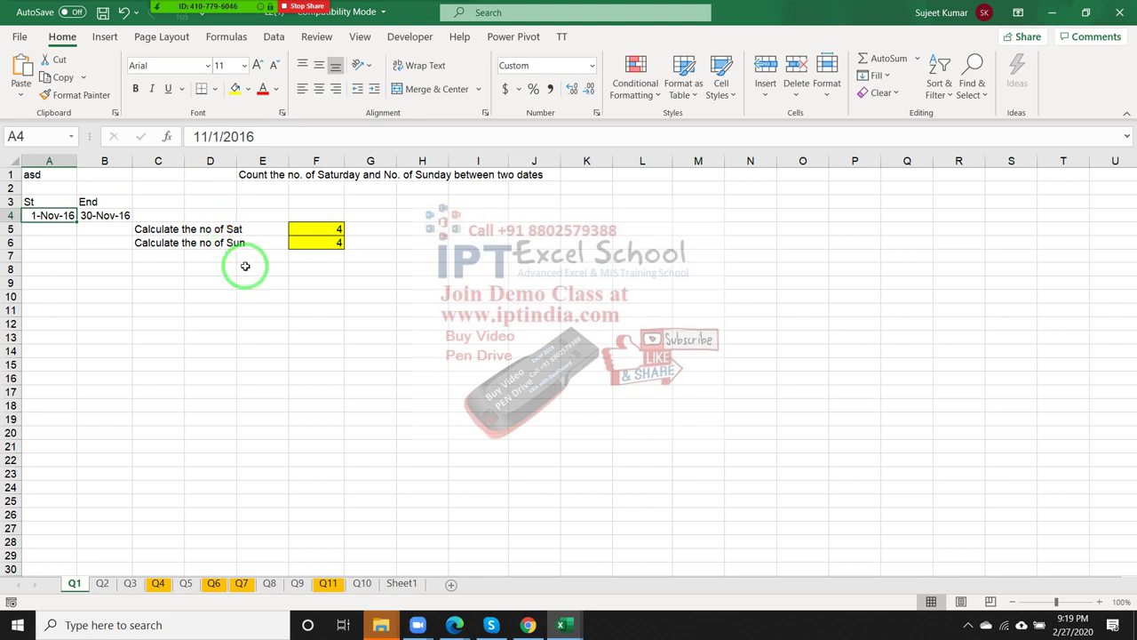
Enter 1-Jan in C10 and 1-Mar in D10
click(145, 296)
text(1/1)
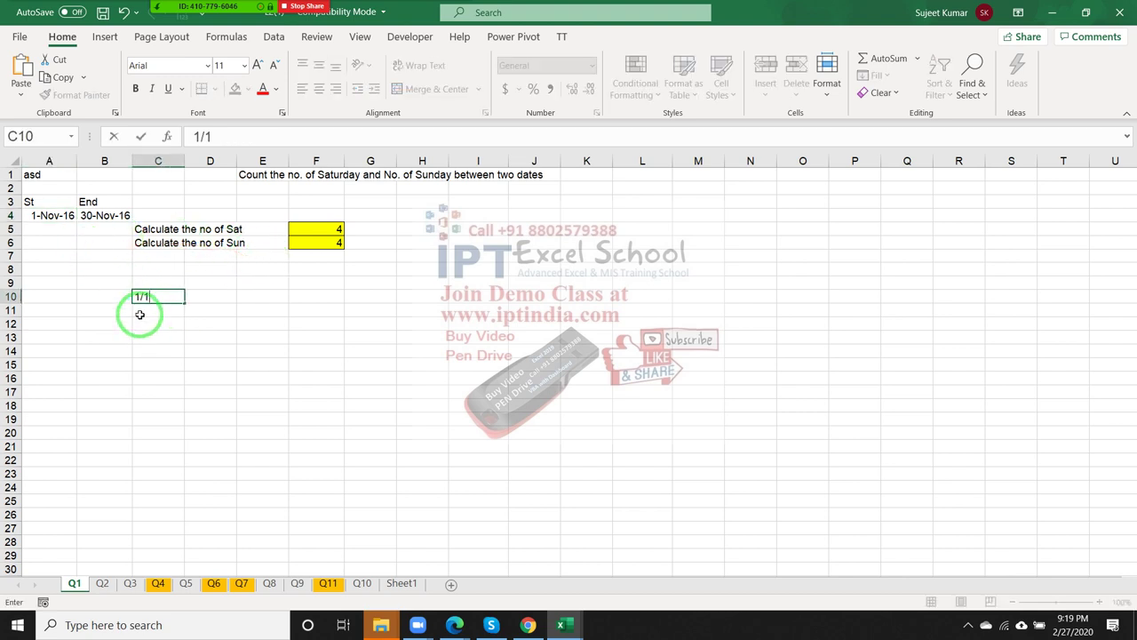
key(Tab)
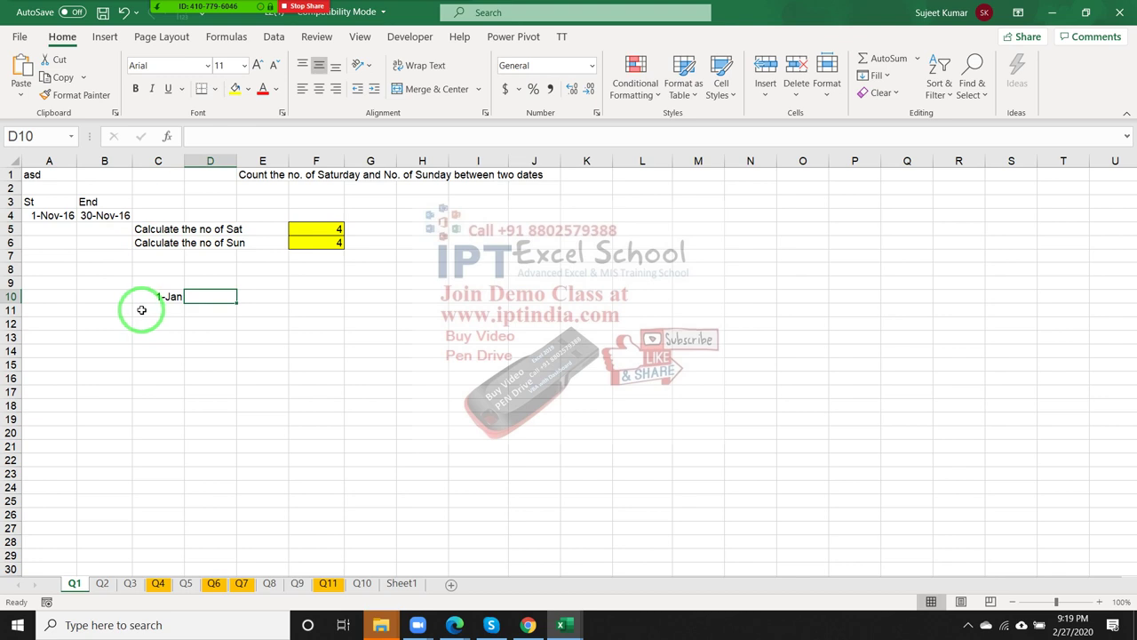
text(3/8)
key(Escape)
text(3)
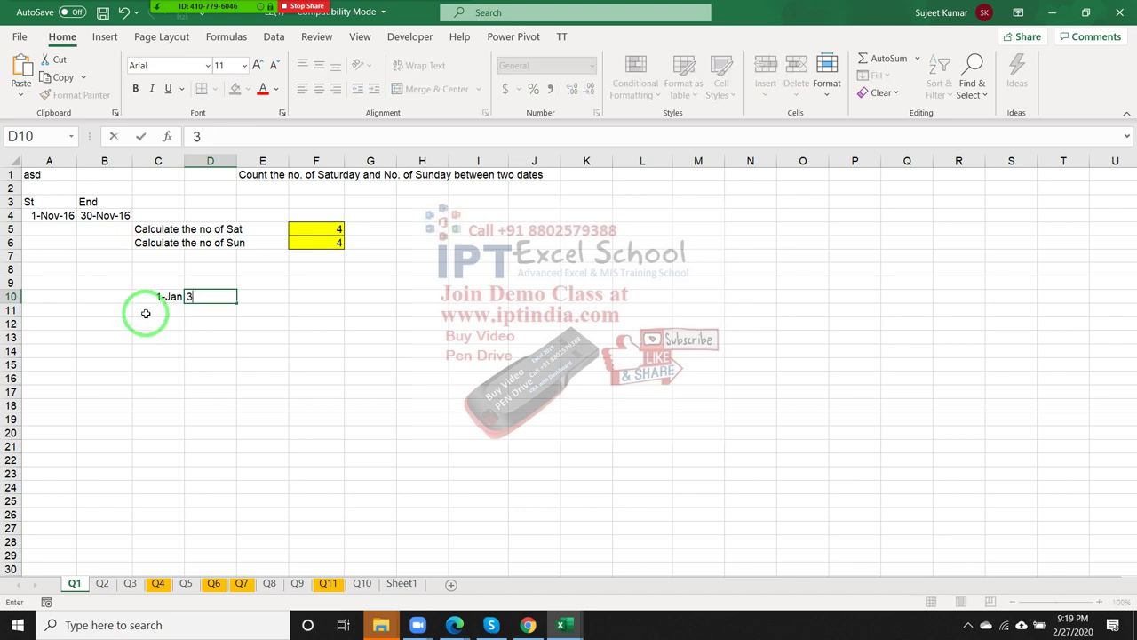
text(/1)
key(Tab)
Compute the 60-day gap in E10 with =D10-C10
text(=)
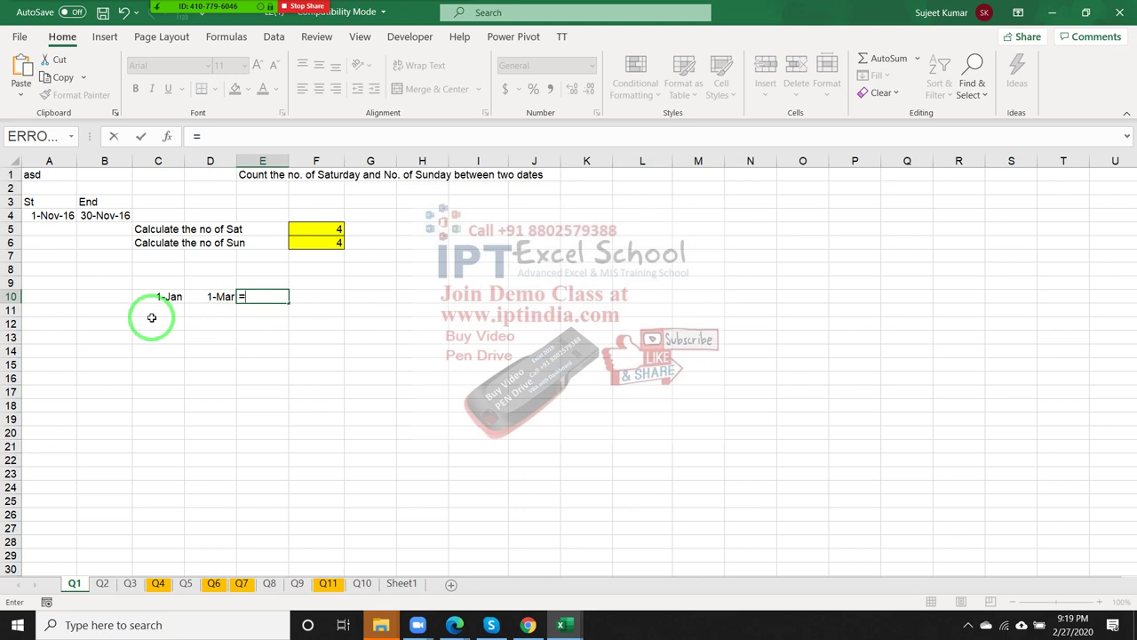
text(eo)
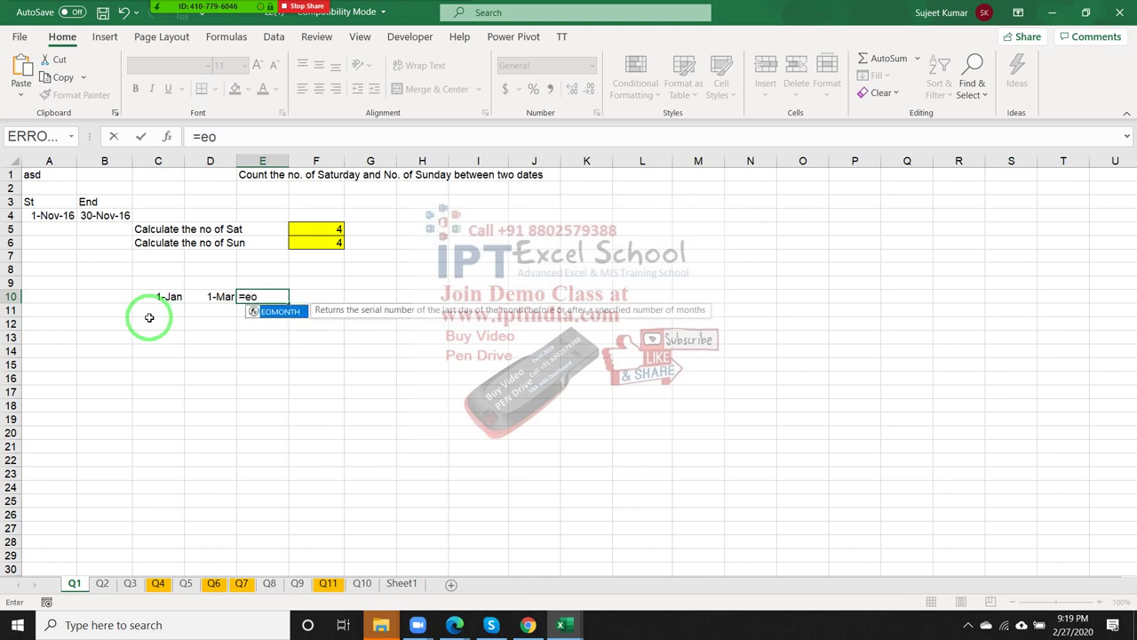
key(Escape)
key(Escape)
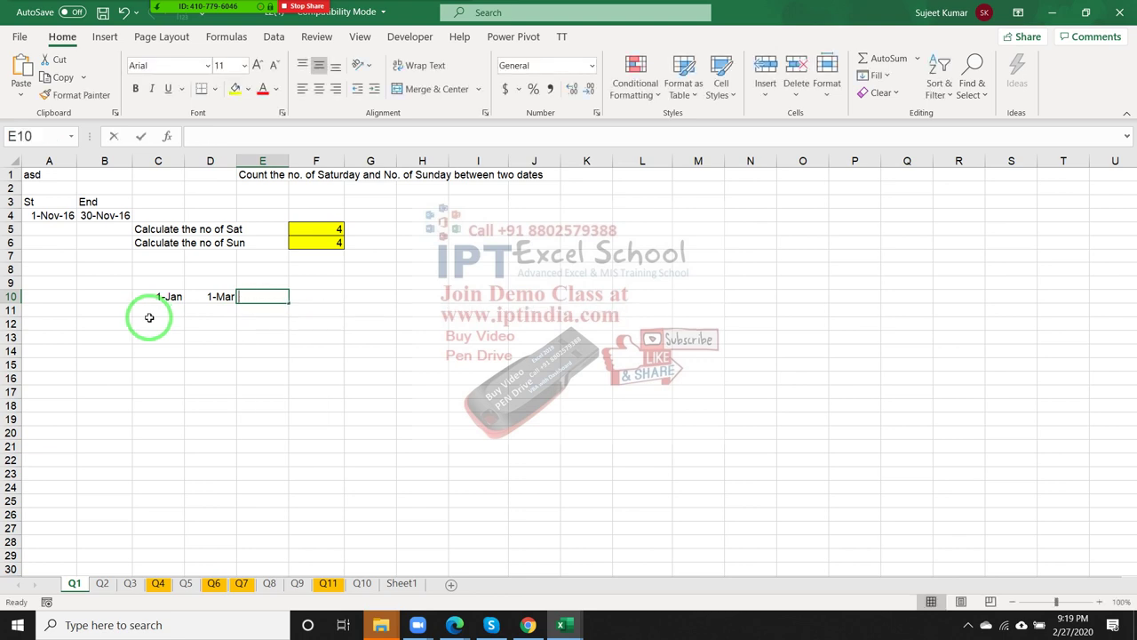
text(=)
key(Left)
text(-)
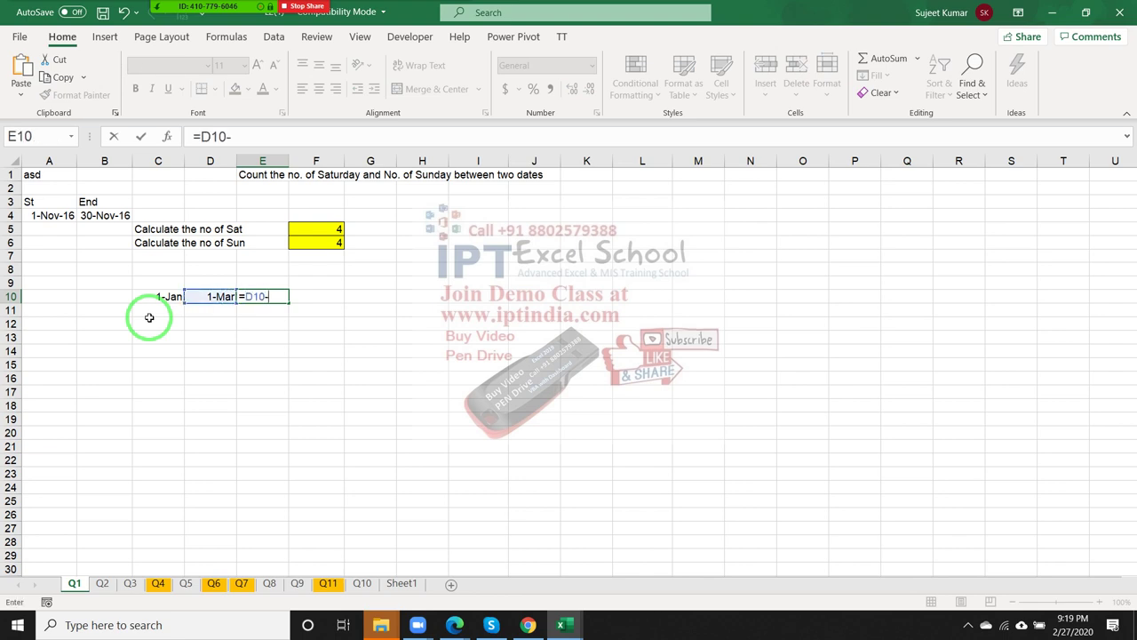
key(Left)
key(Left)
key(Return)
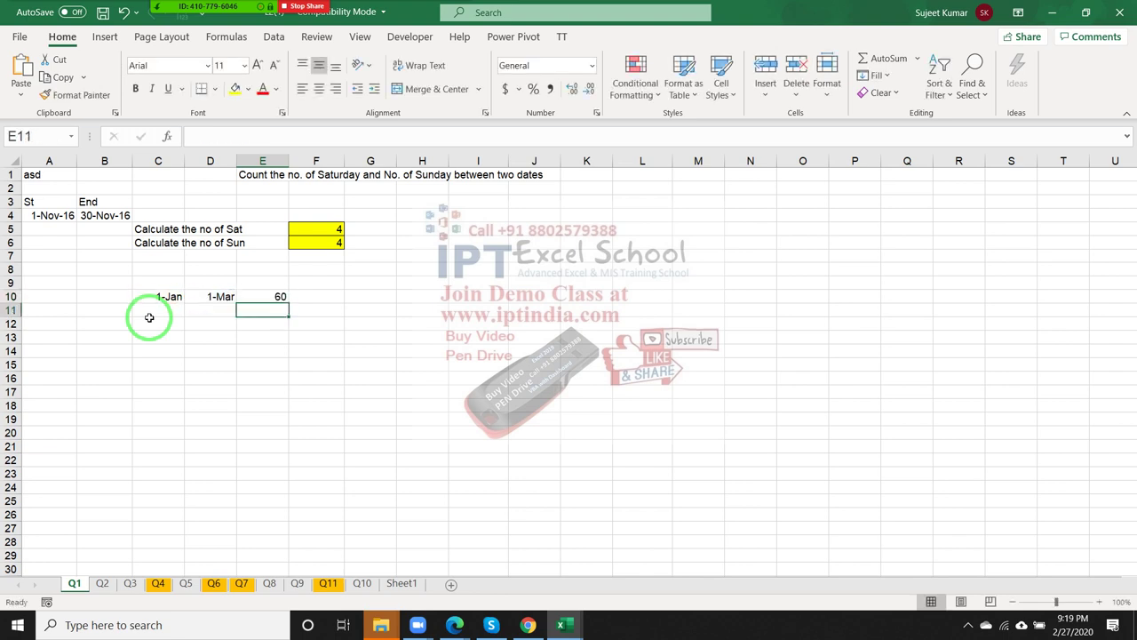
Start a NETWORKDAYS.INTL formula in E11 with C10 as start and D10 as end date
text(=)
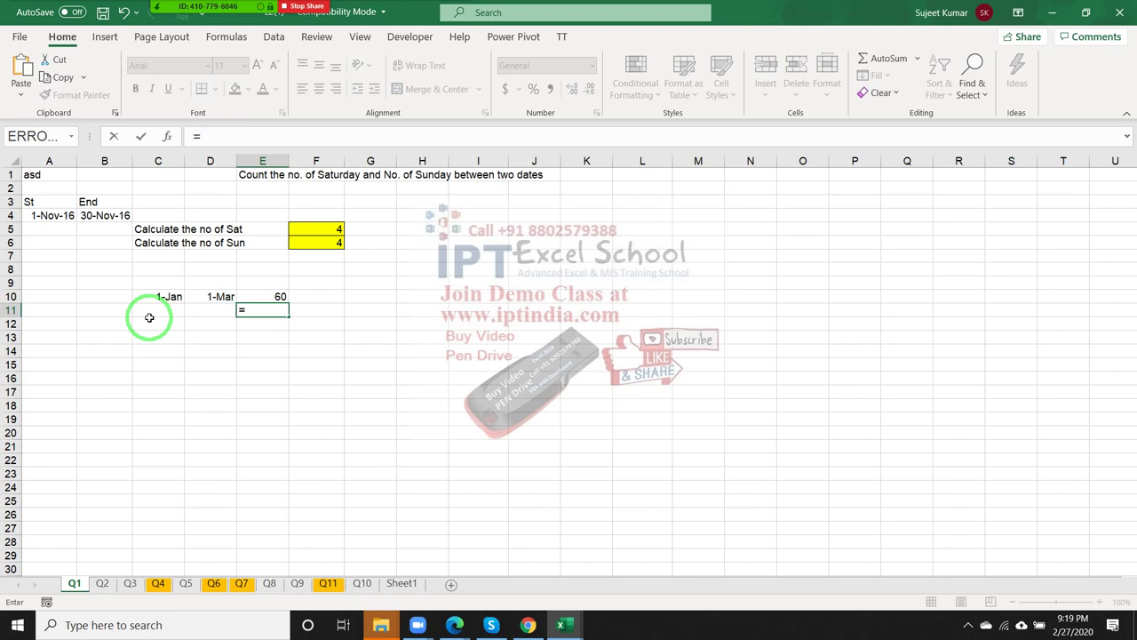
text(ne)
key(Down)
key(Down)
key(Tab)
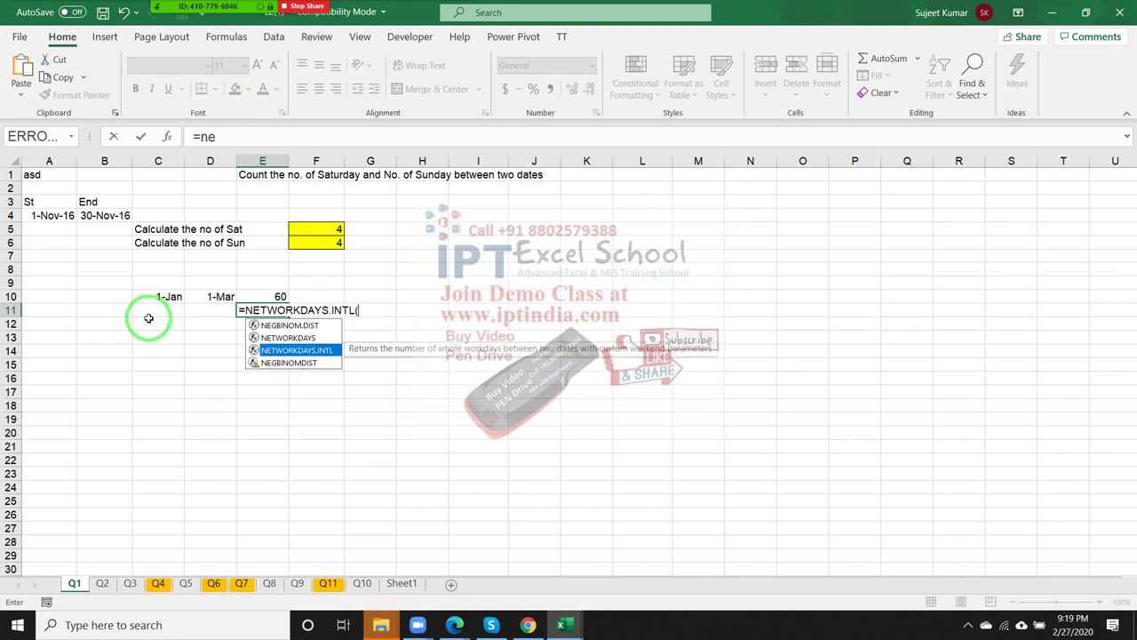
key(Left)
key(Up)
key(Left)
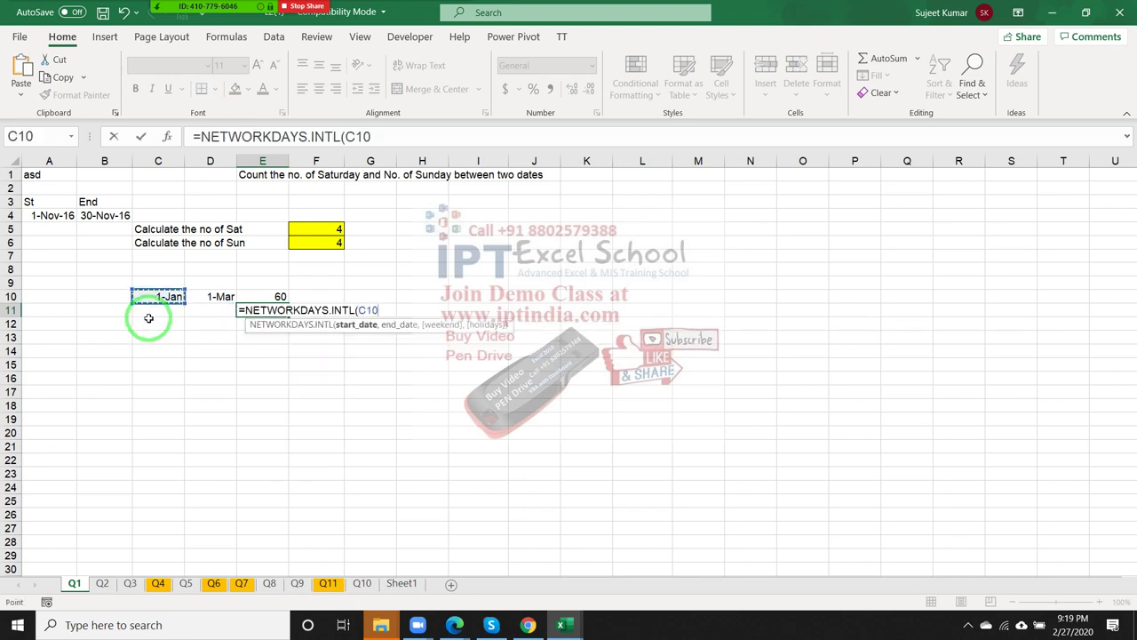
text(,)
key(Up)
key(Left)
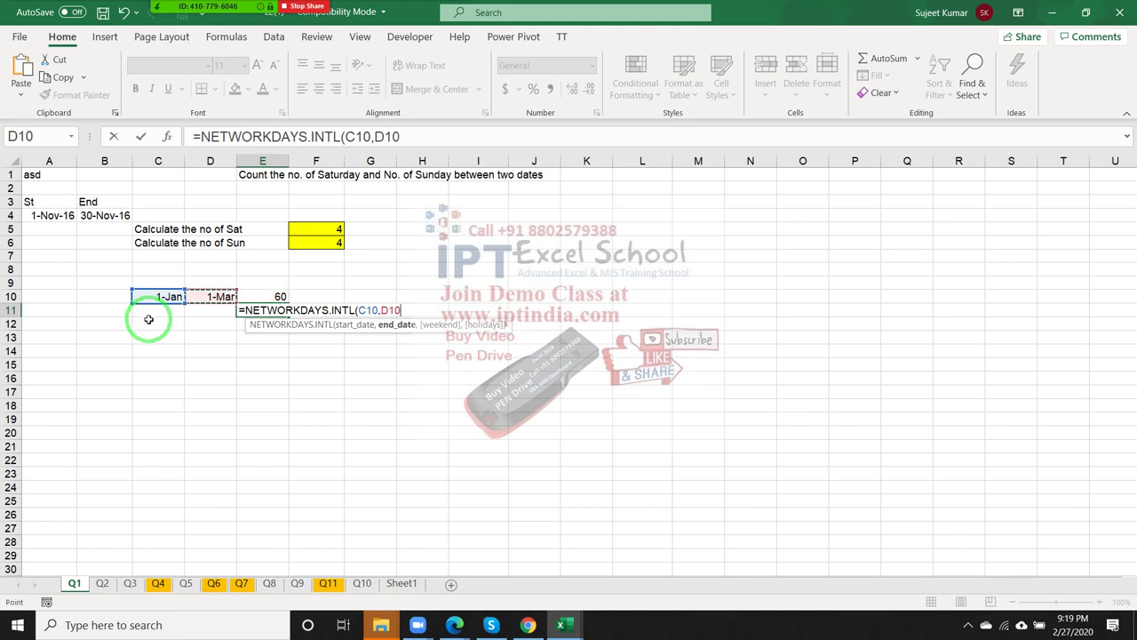
text(,)
Set the weekend type to 11 (Sunday only) and commit, giving 52
key(Down)
key(Down)
key(Down)
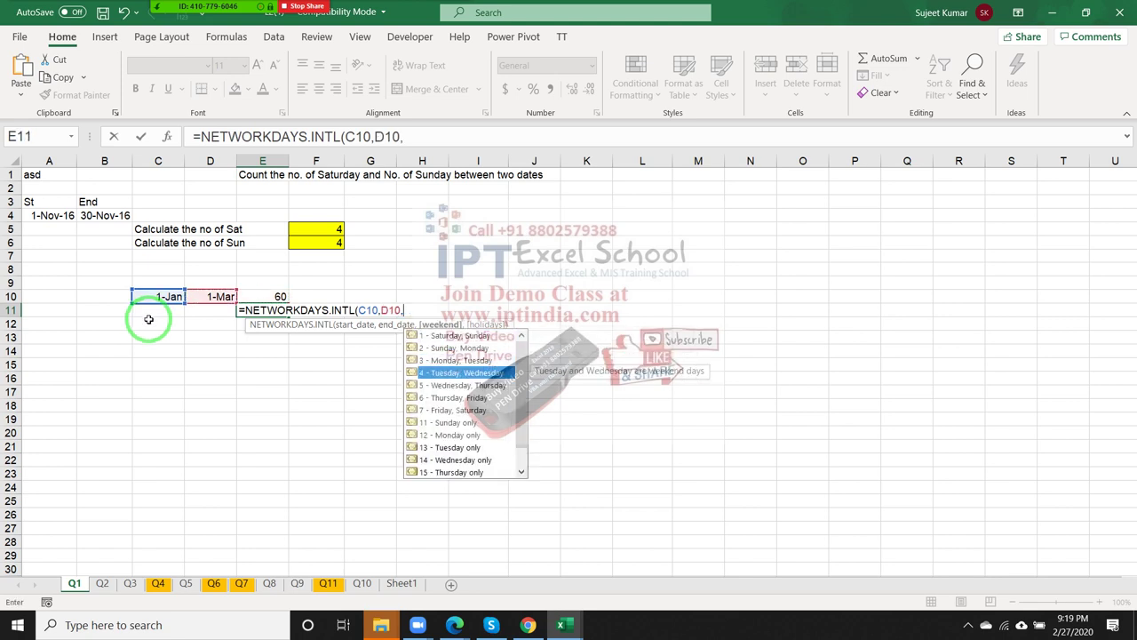
key(Down)
key(Up)
key(Up)
key(Up)
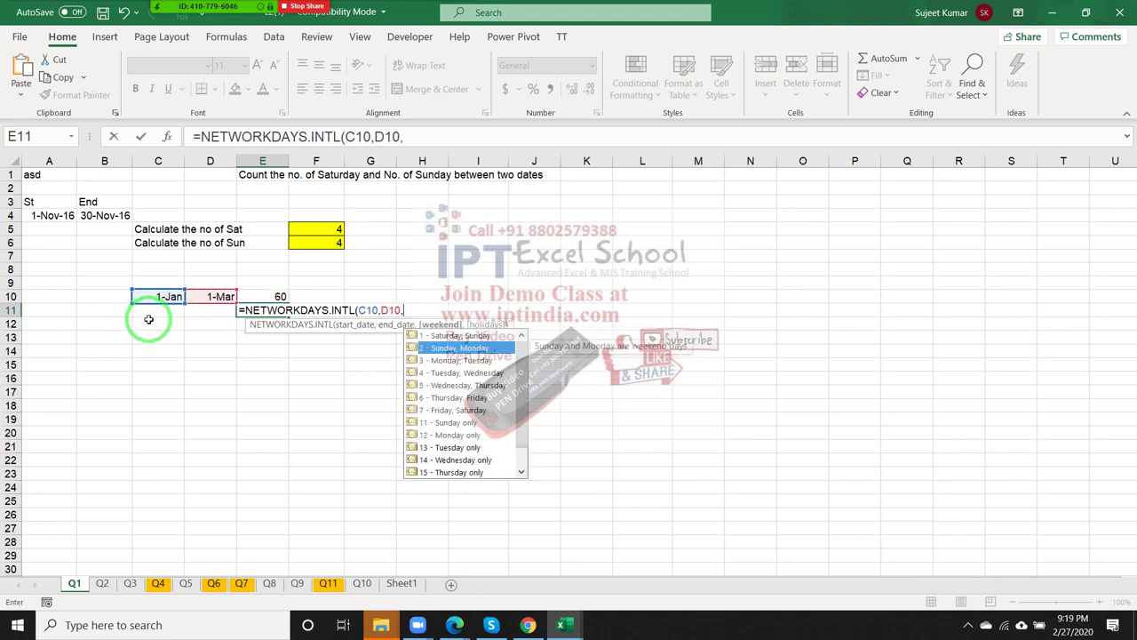
key(Down)
key(Down)
key(Down)
key(Down)
key(Down)
key(Down)
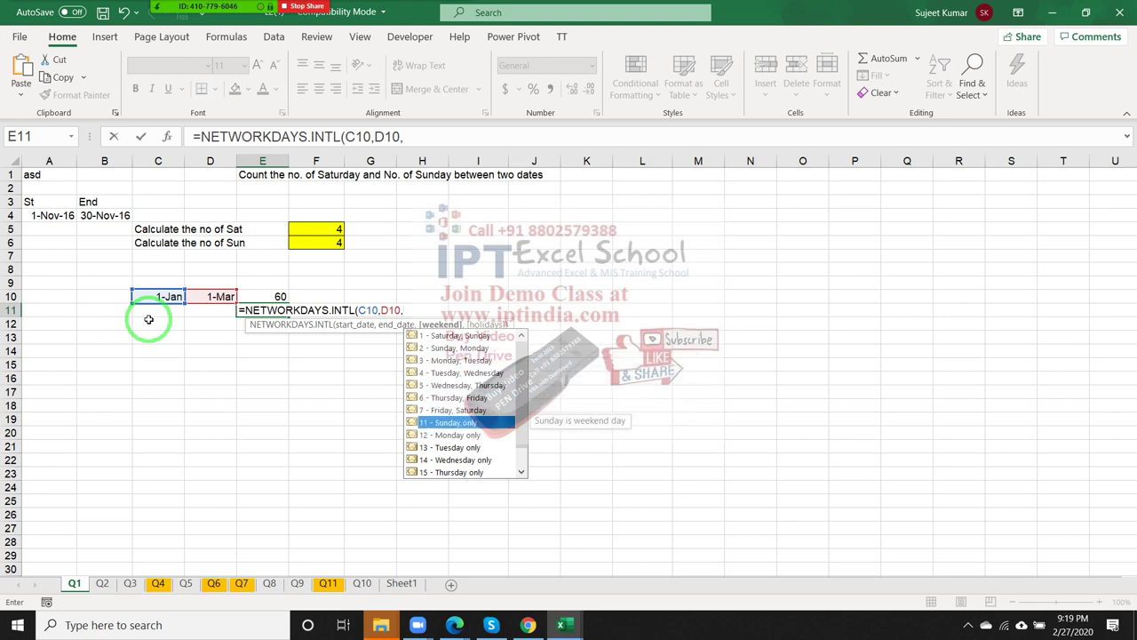
key(Tab)
key(Return)
key(Up)
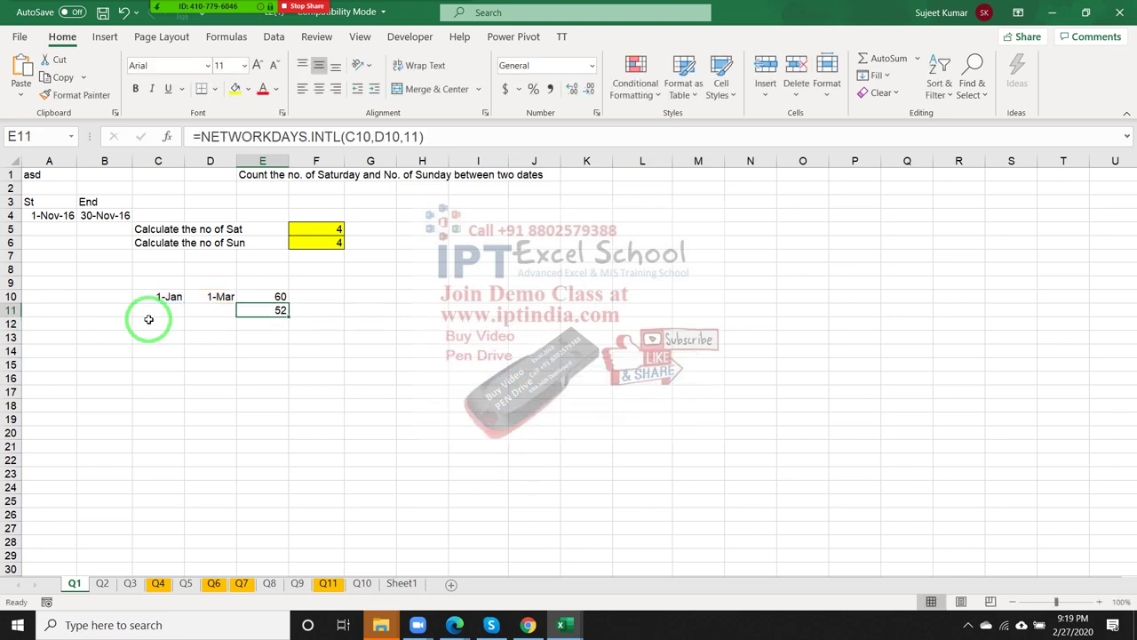
key(Down)
Enter =E10-E11 in E12 to get 8 Sundays, then review the E12 and E11 formulas
text(=)
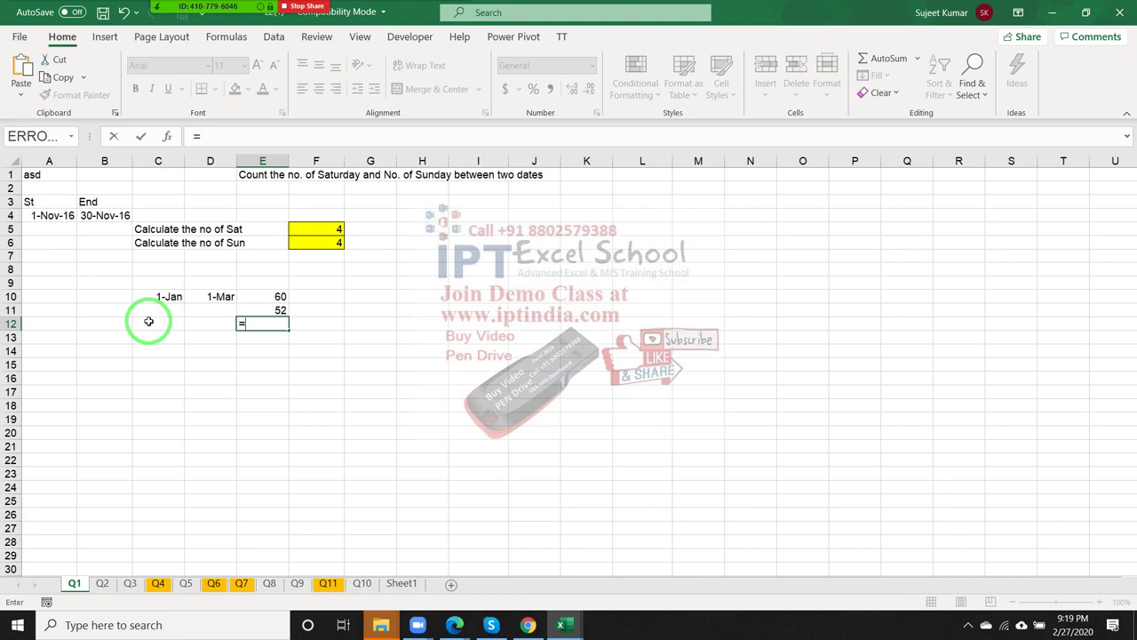
key(Up)
key(Up)
text(-)
key(Up)
key(Return)
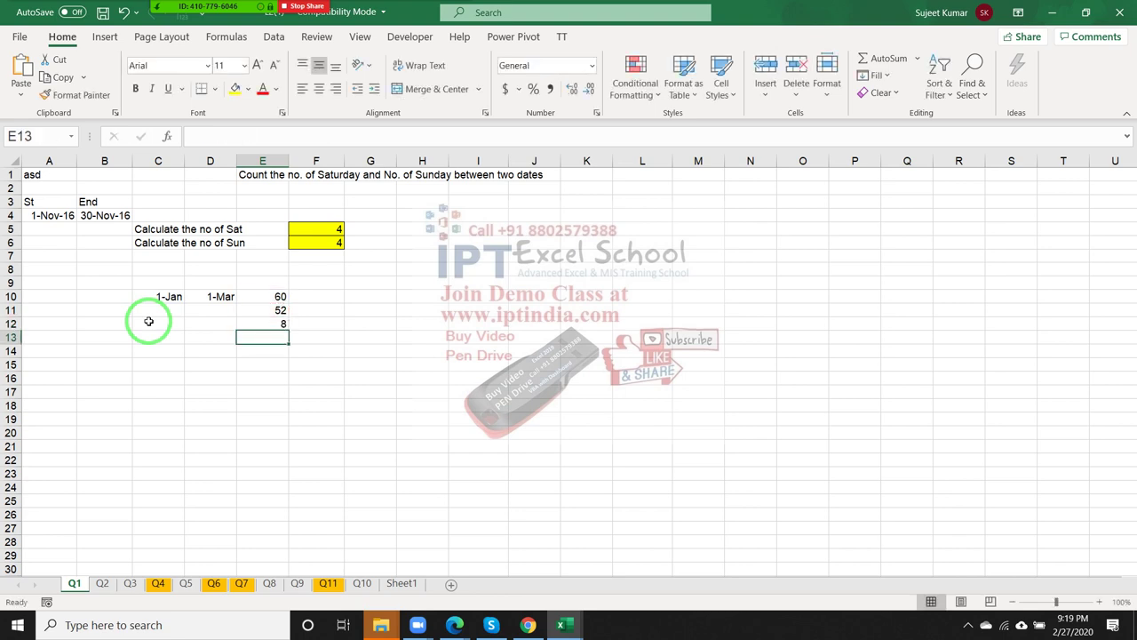
key(Up)
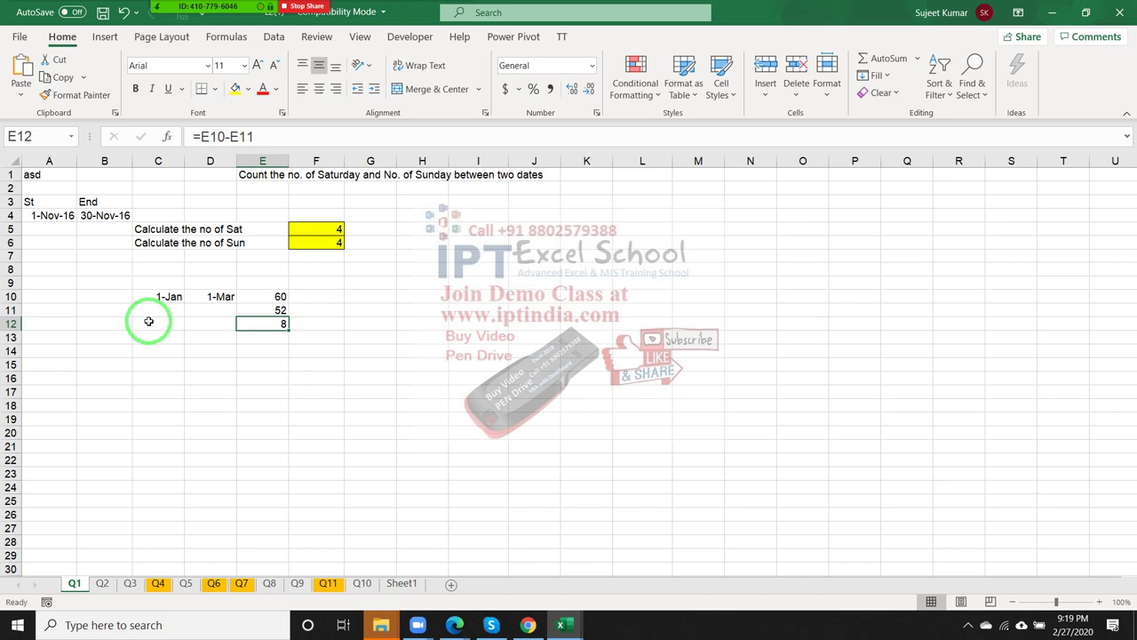
key(Up)
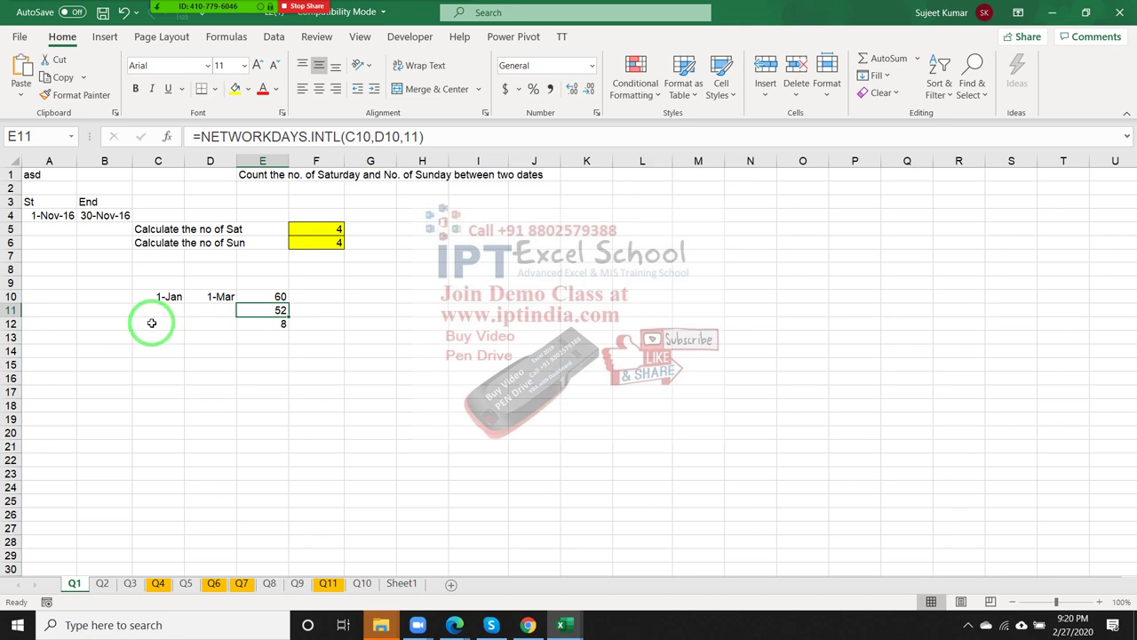
Clear the Saturday and Sunday counts in F5:F6
click(404, 231)
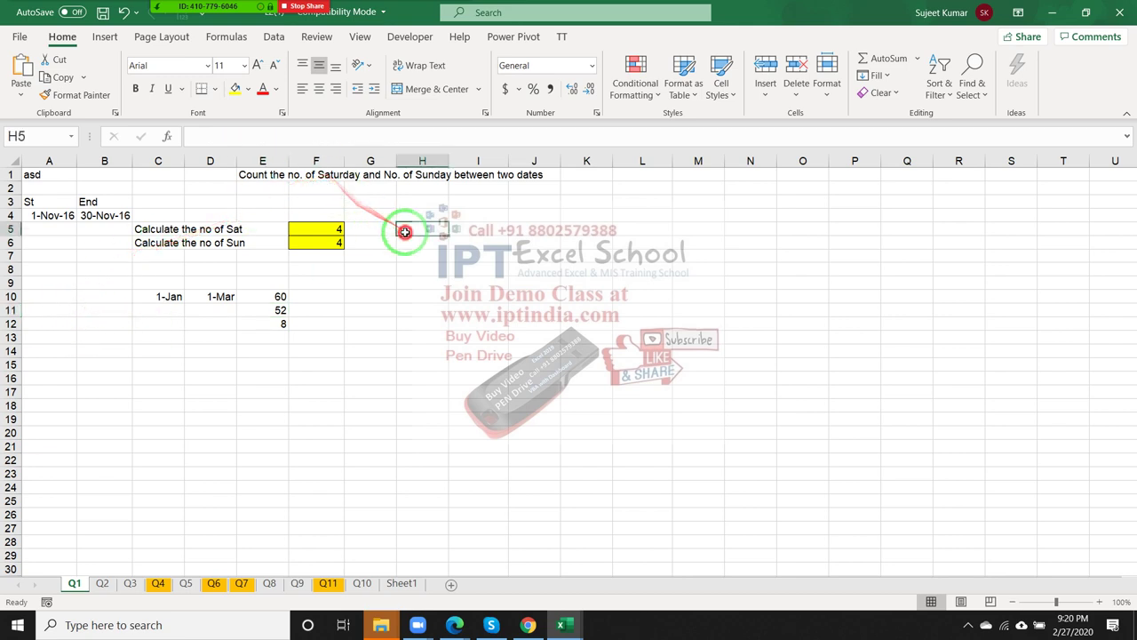
drag(323, 229, 323, 240)
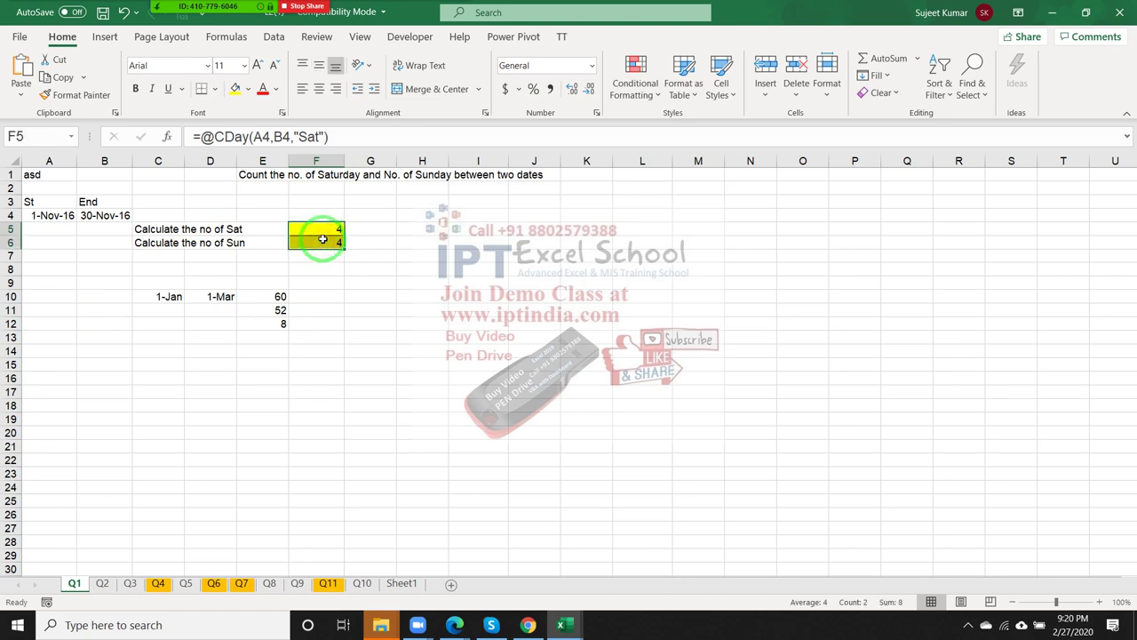
key(Delete)
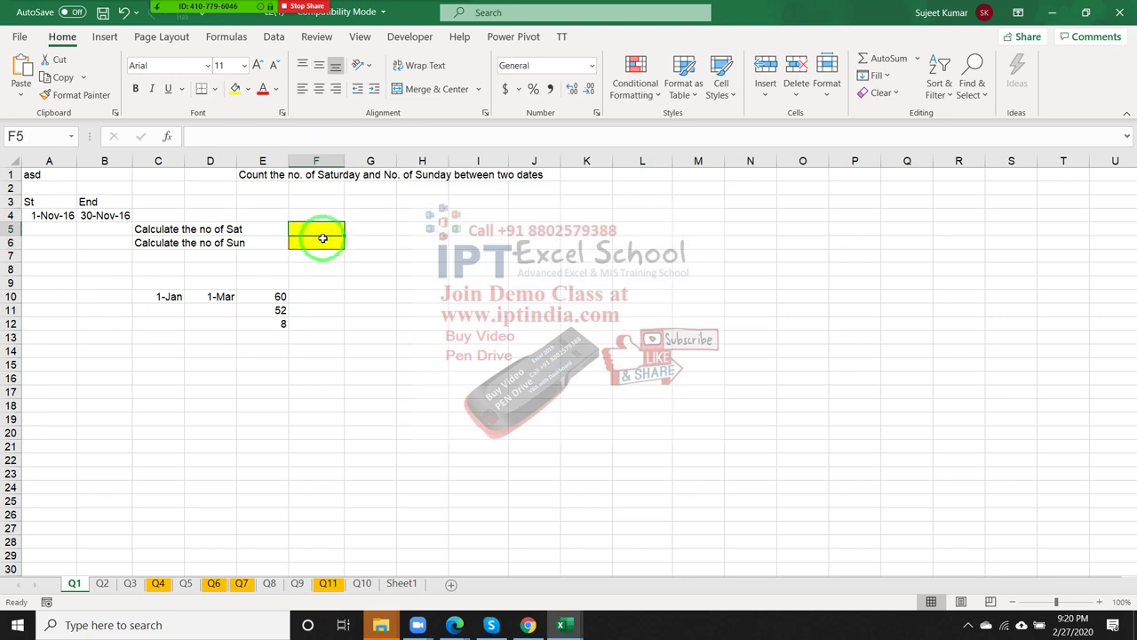
click(586, 189)
Change the start date in A4 to 1-Jan so B4 shows 31-Jan-20
click(56, 219)
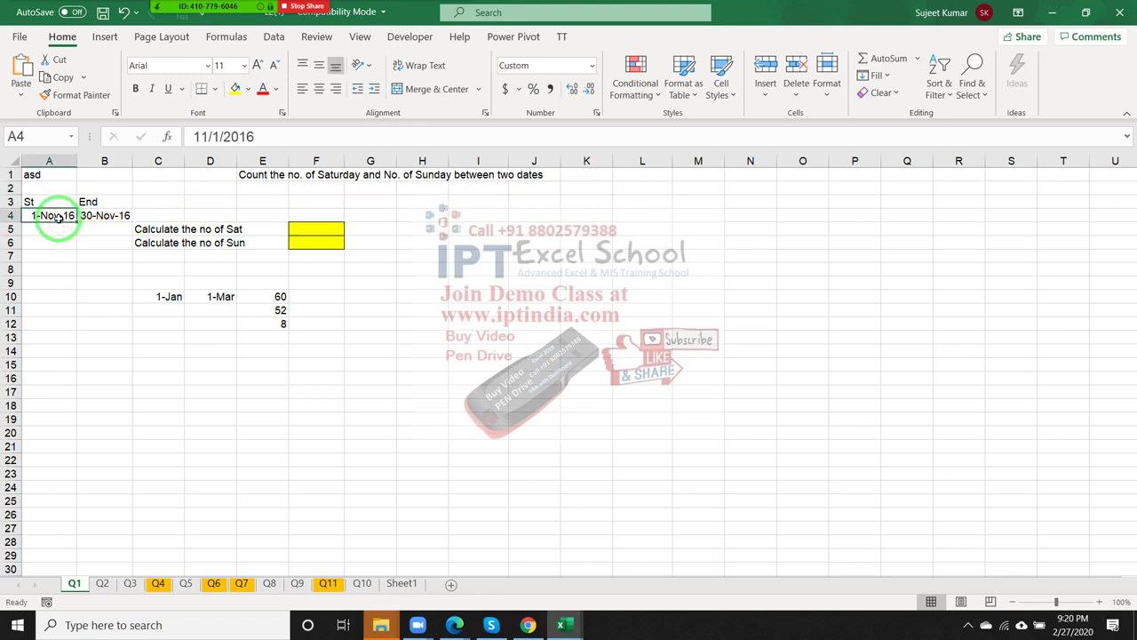
text(1/1)
key(Tab)
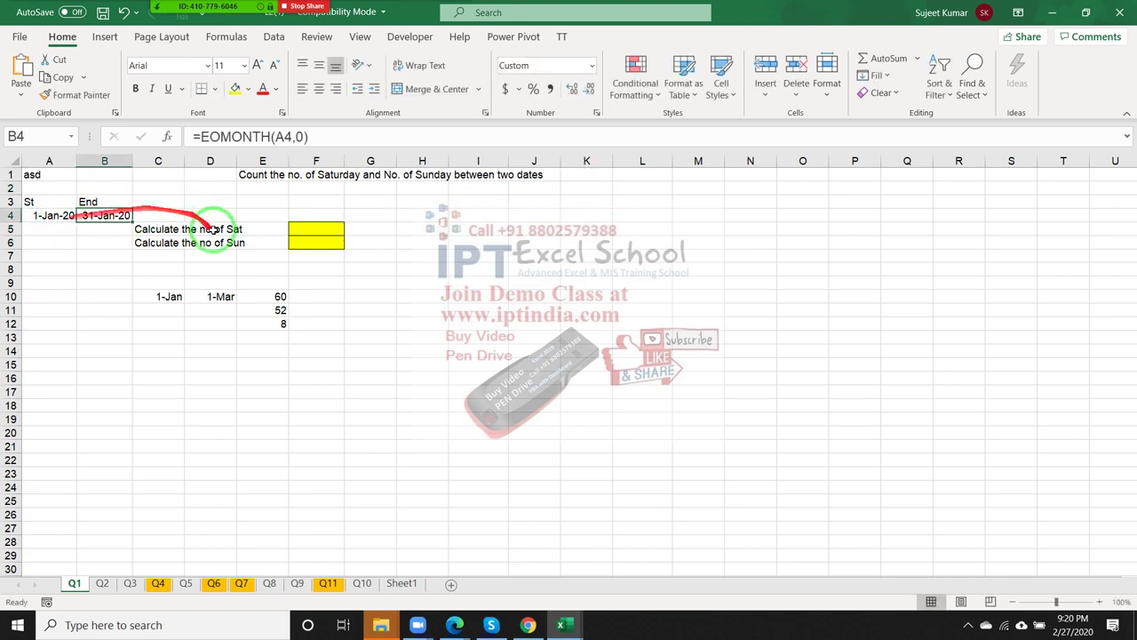
click(580, 188)
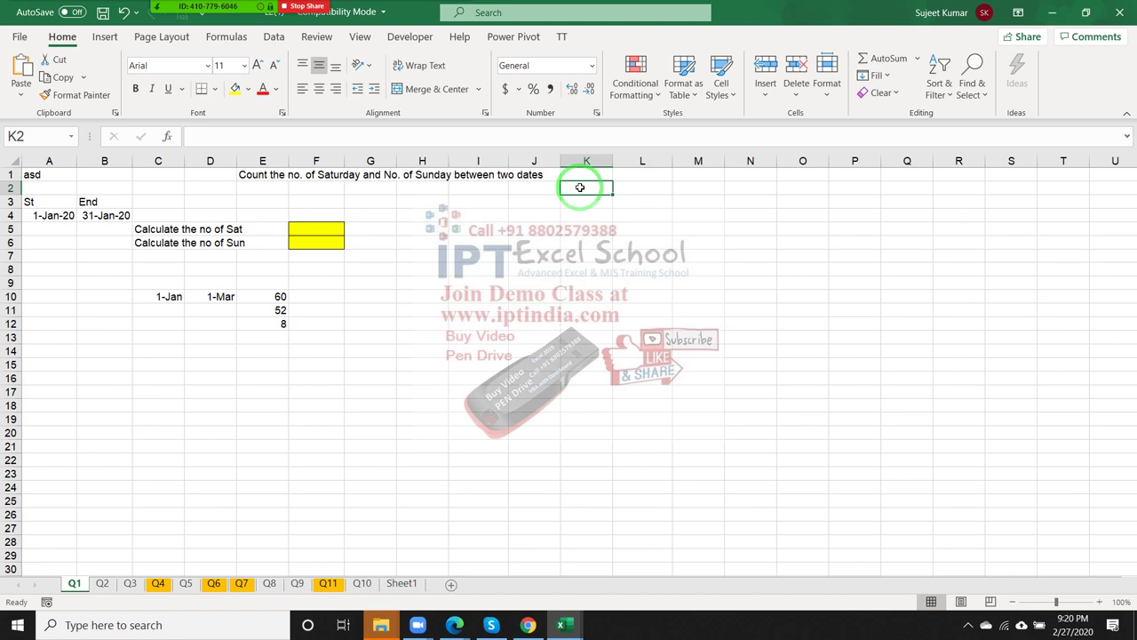
Enter 1-Jan in K2 and the next-day formula =K2+1 in K3
text(1/1)
key(Return)
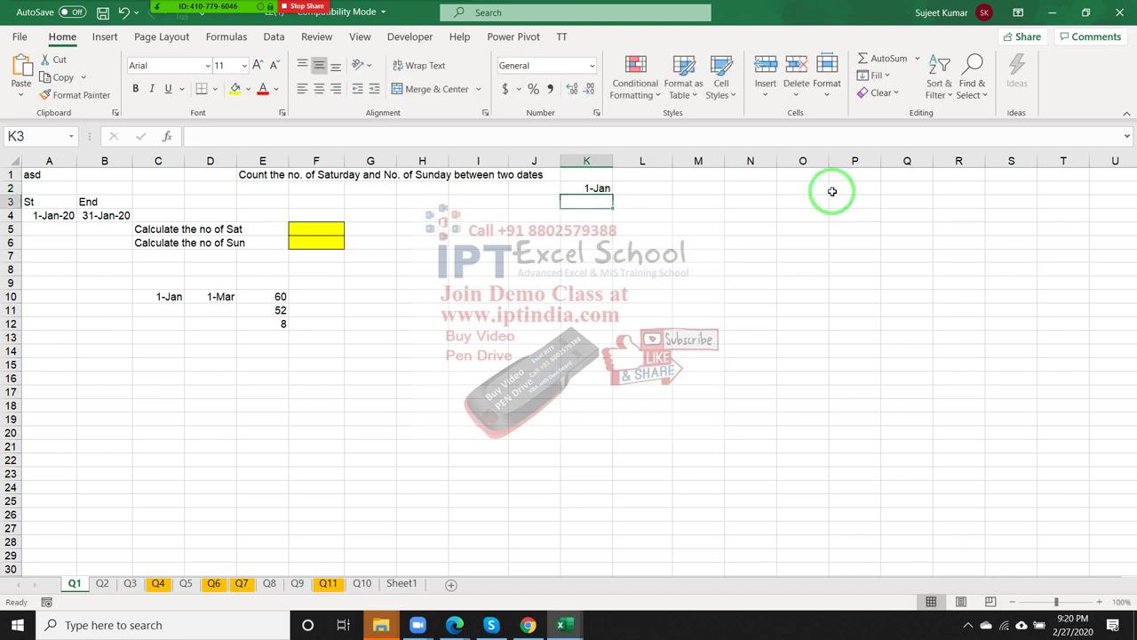
text(=)
key(Up)
text(+)
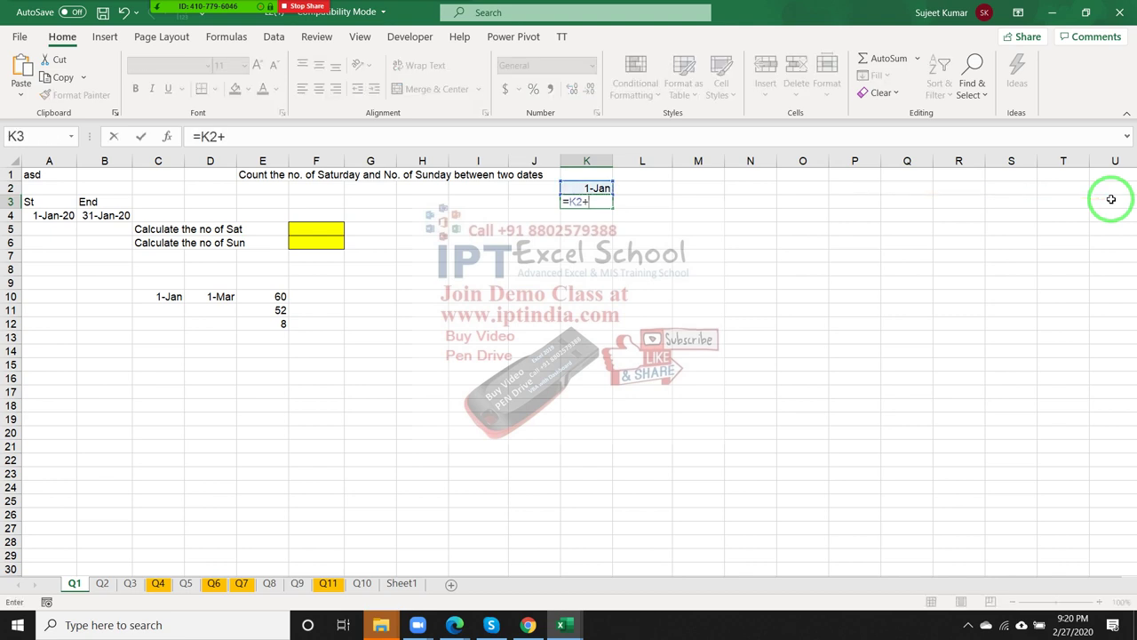
key(ctrl+Return)
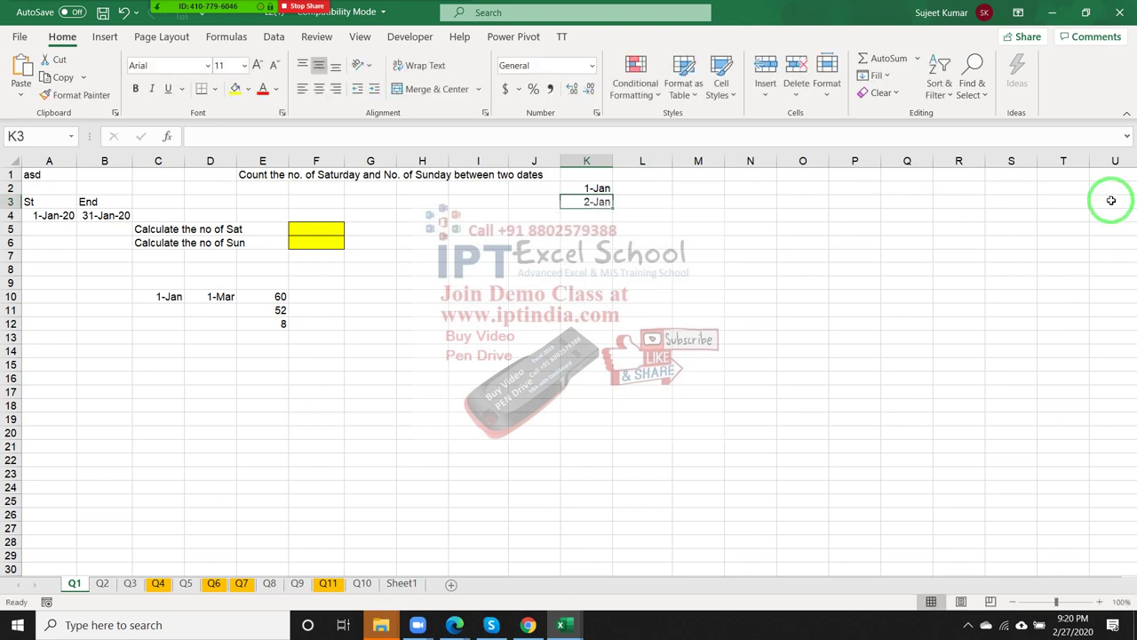
Fill the next-day formula down column K to 31-Jan in K32, deleting the extra 1-Feb
key(shift+Down)
key(shift+Down)
key(shift+Down)
key(shift+Down)
key(shift+Down)
key(shift+Down)
key(shift+Down)
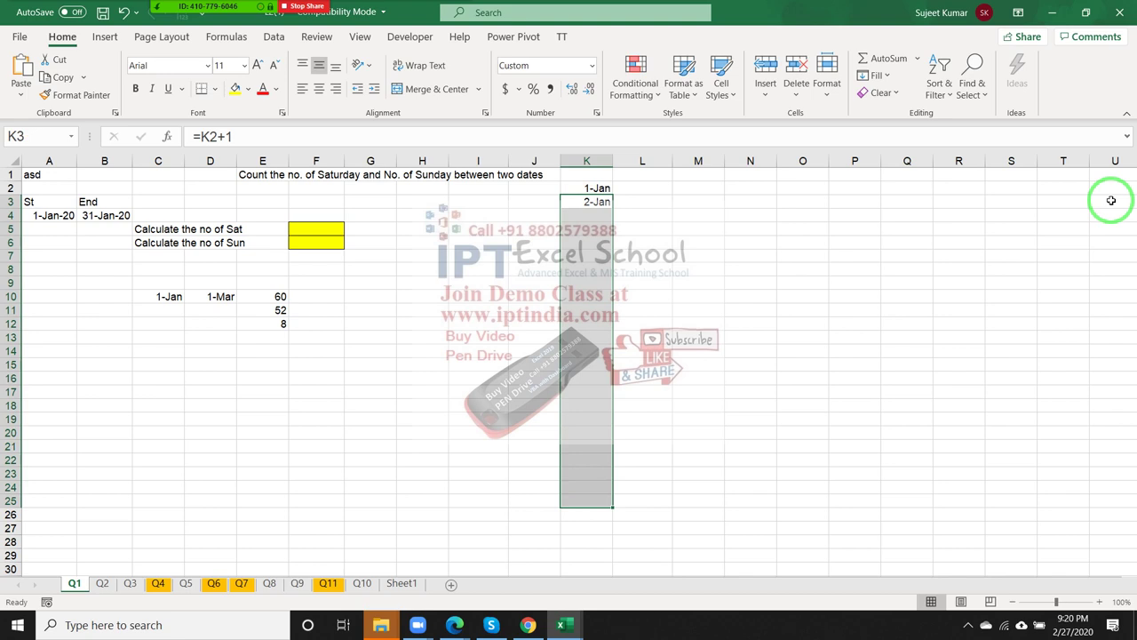
key(ctrl+d)
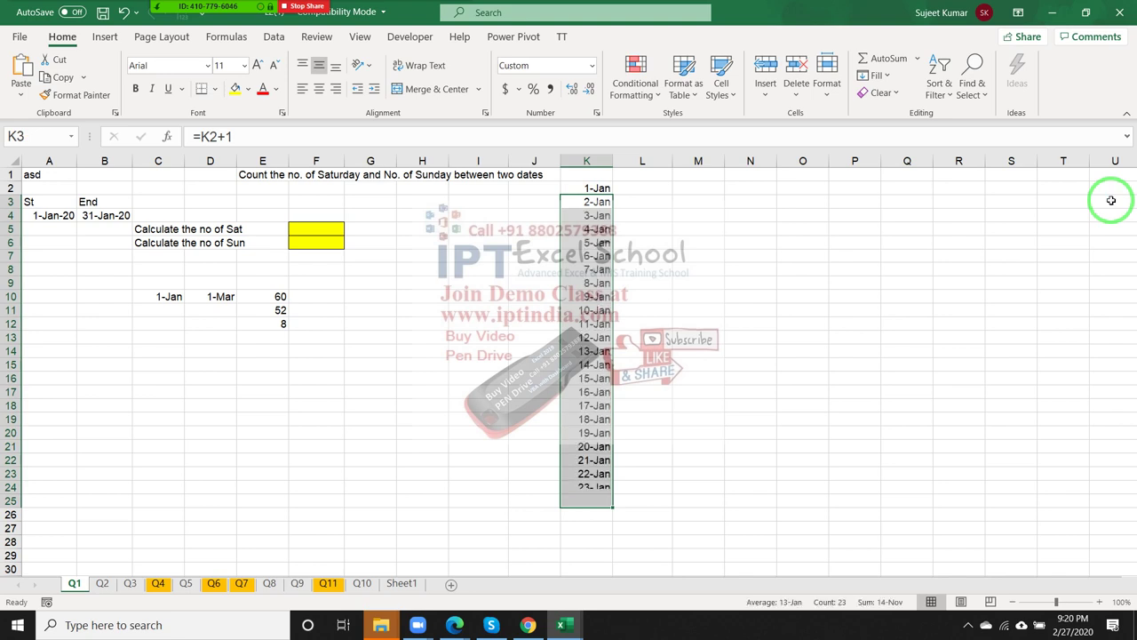
key(ctrl+Down)
key(shift+Down)
key(shift+Down)
key(shift+Down)
key(shift+Down)
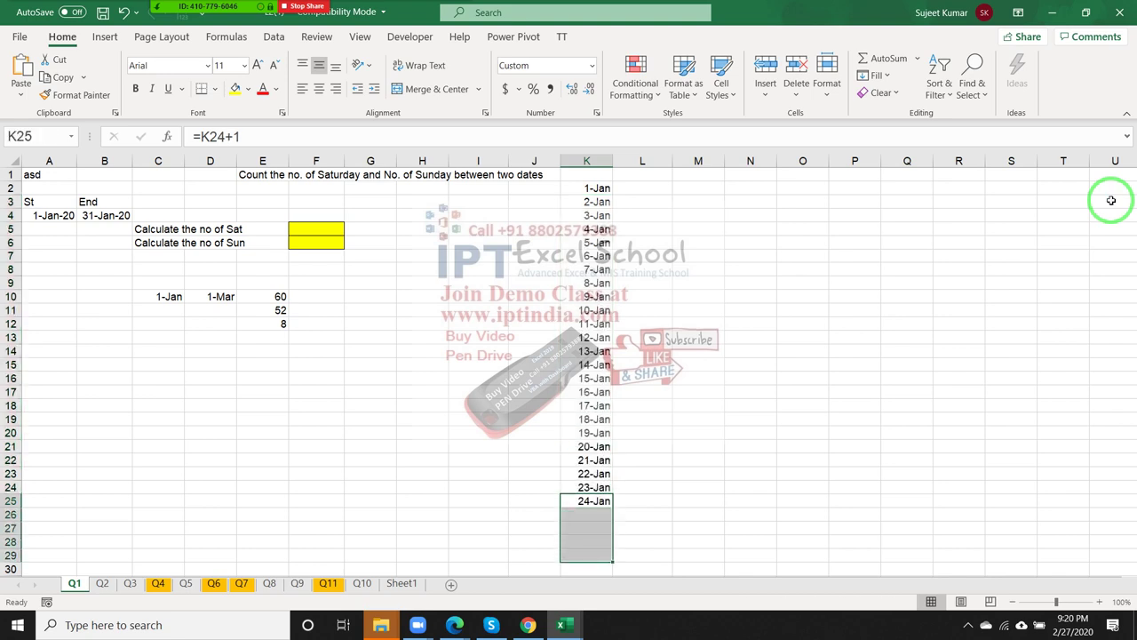
key(ctrl+d)
key(ctrl+Down)
key(shift+Down)
key(shift+Down)
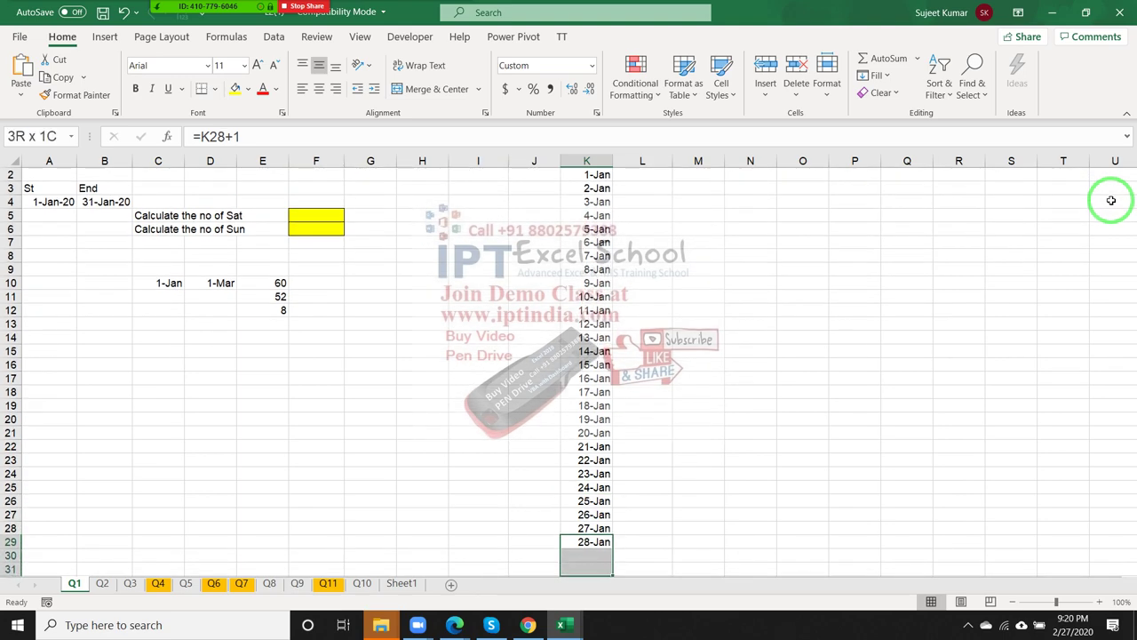
key(ctrl+d)
key(Down)
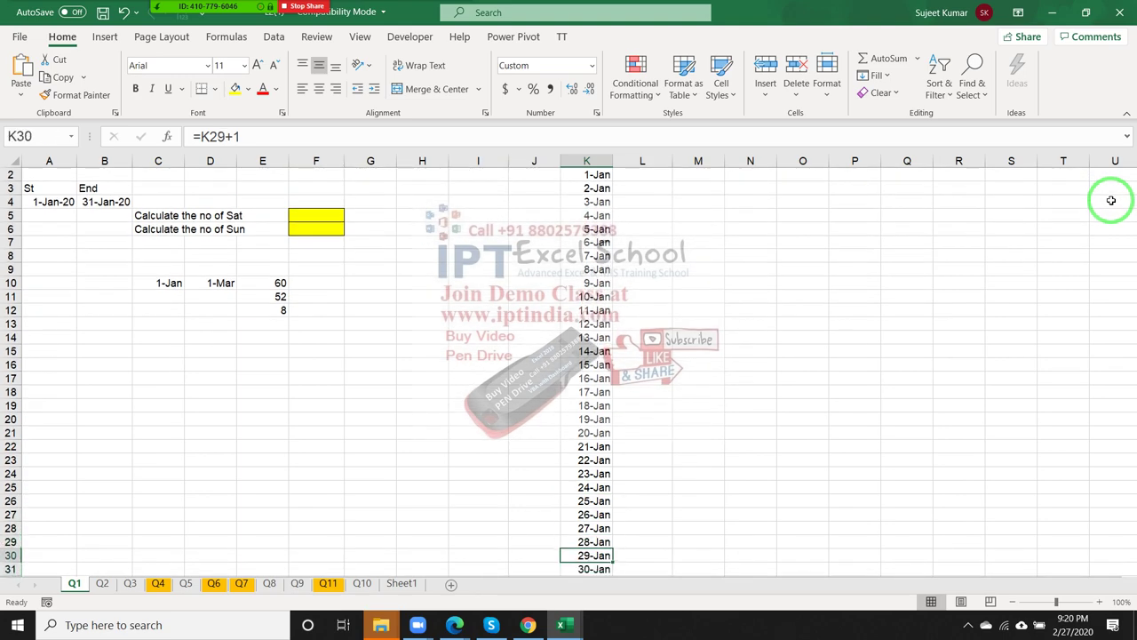
key(Down)
key(ctrl+shift+Down)
key(ctrl+shift+Up)
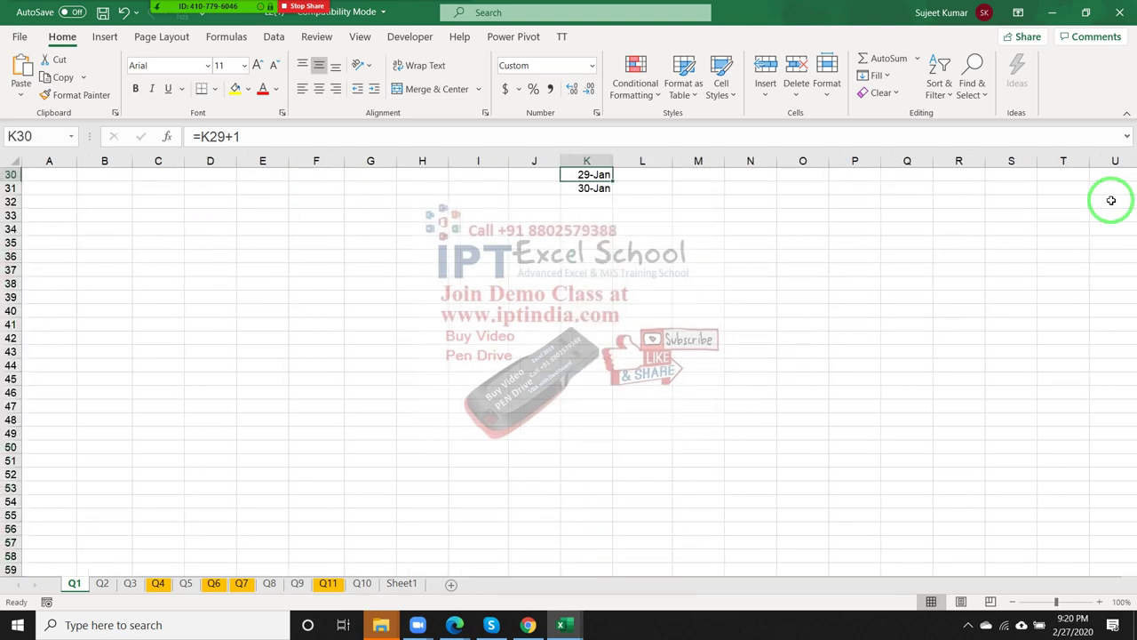
key(shift+Down)
key(shift+Down)
key(ctrl+d)
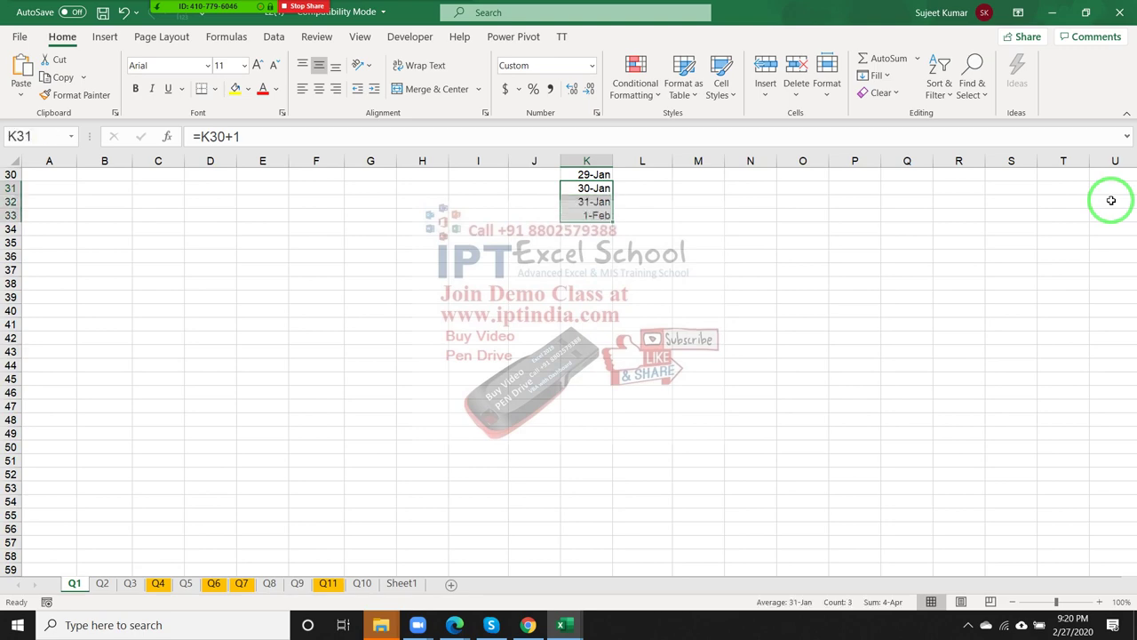
key(Down)
key(Down)
key(Delete)
key(Up)
Enter =TEXT(K2,"DDD") in L2 and fill it down column L beside the January dates
key(ctrl+Up)
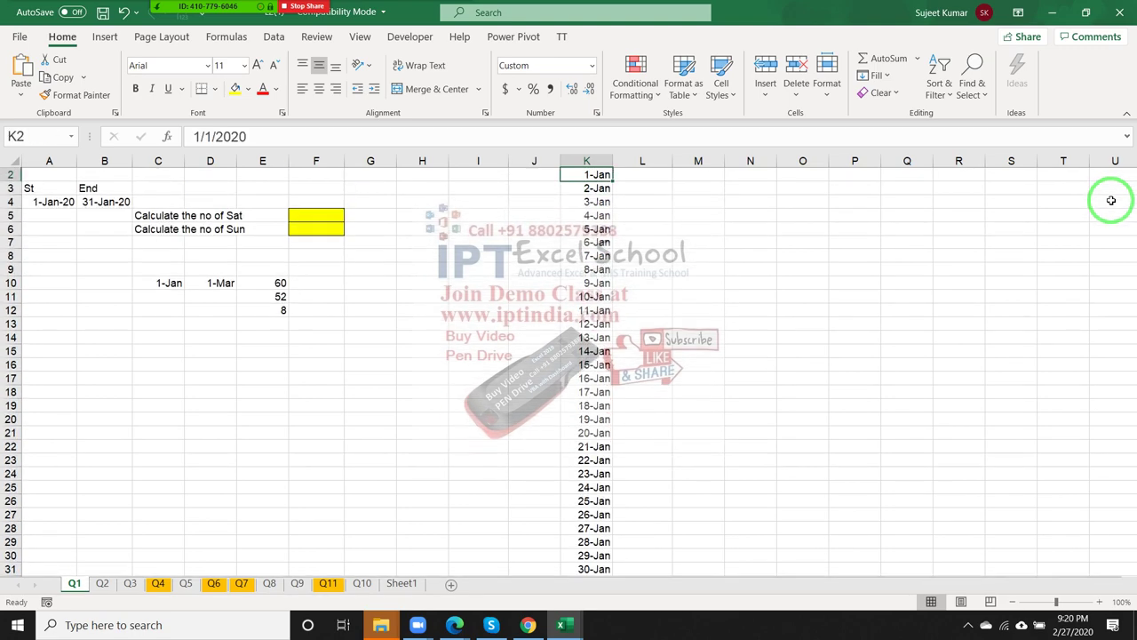
key(ctrl+Up)
key(Down)
key(Right)
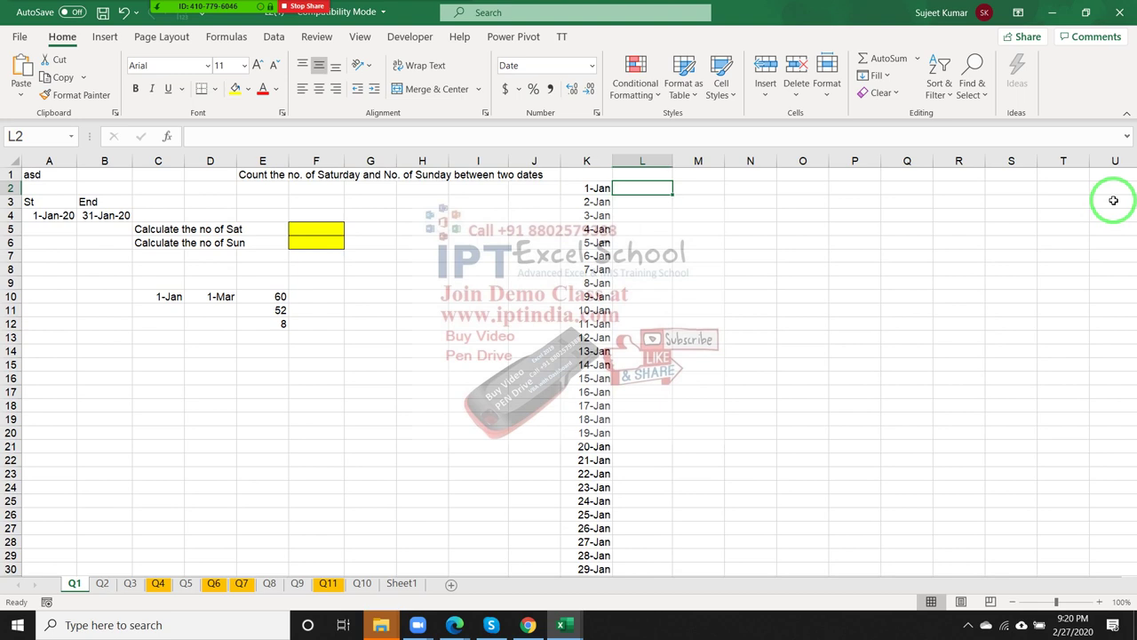
text(=)
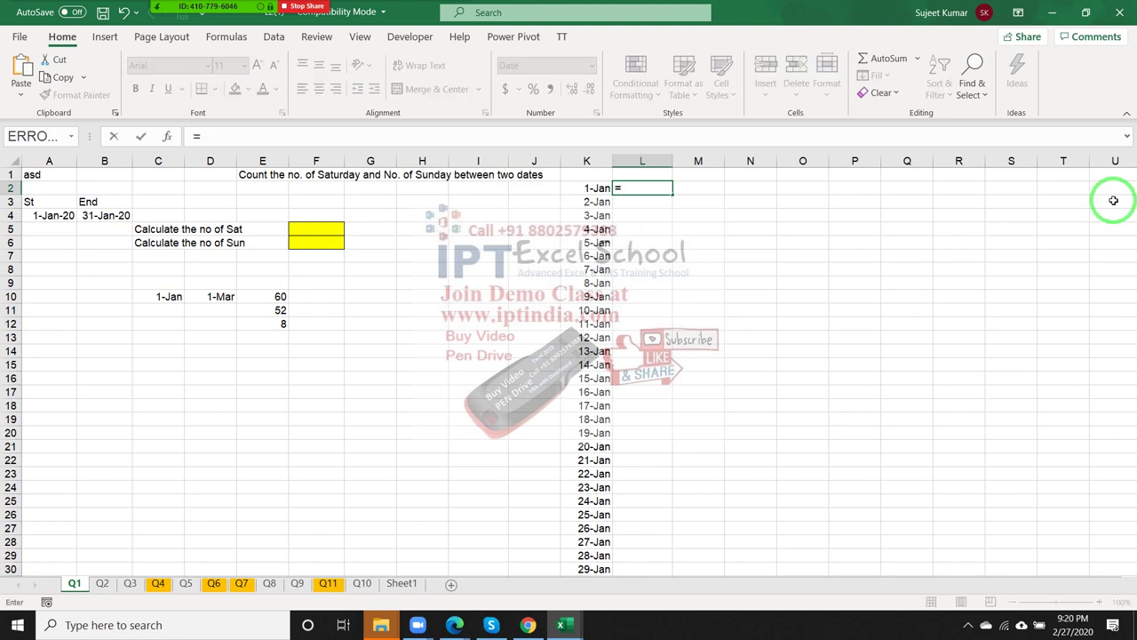
text(t)
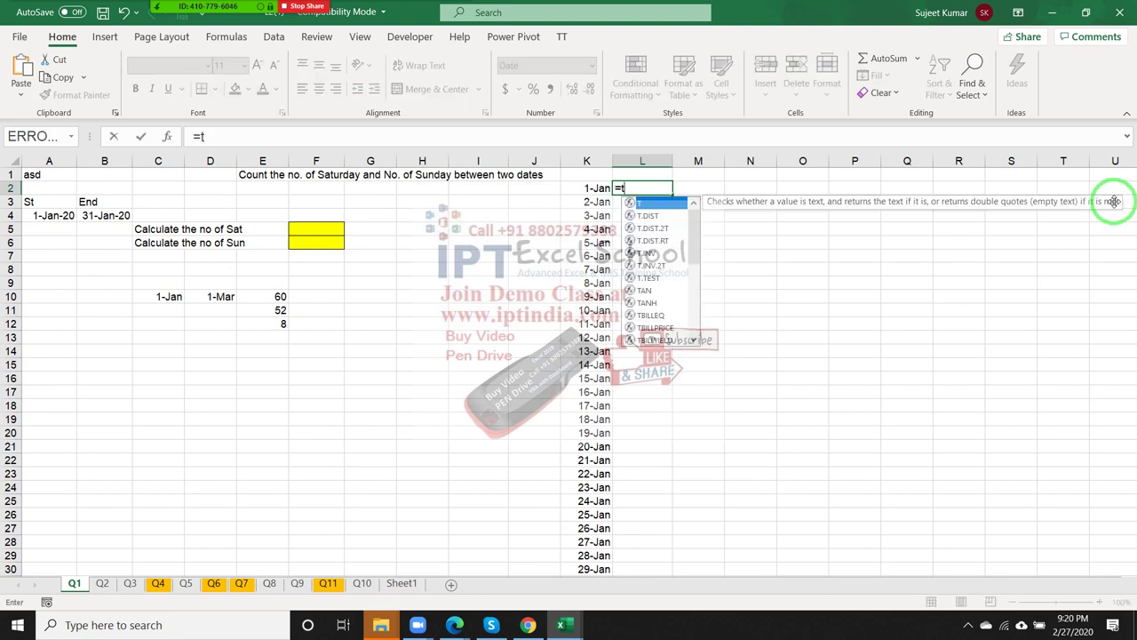
text(ex)
key(Tab)
key(Left)
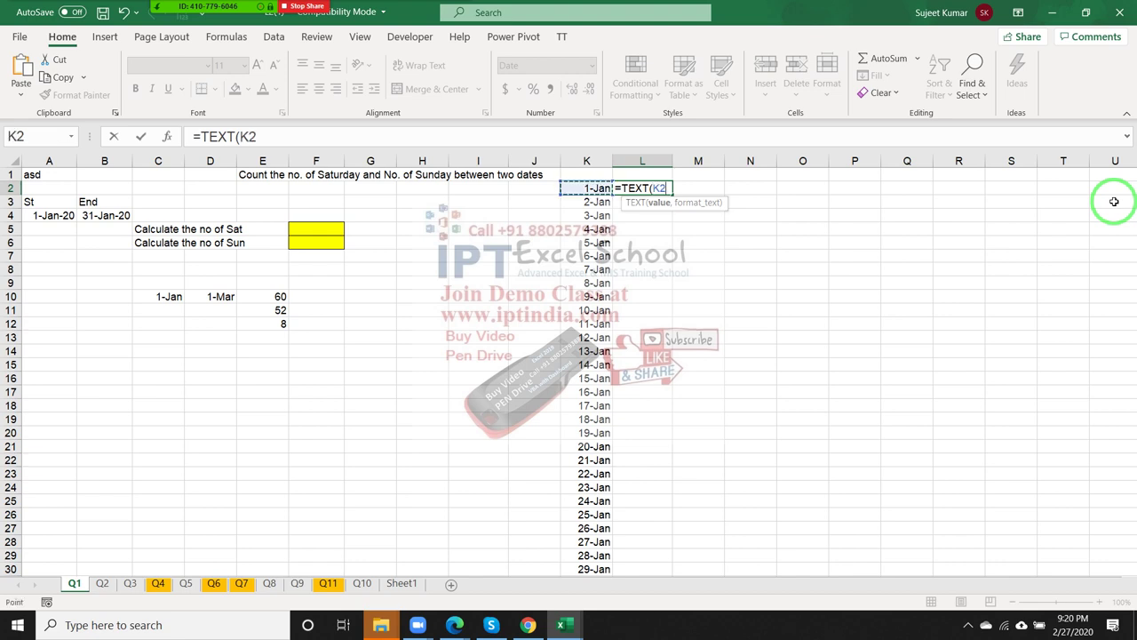
text(,"DDD)
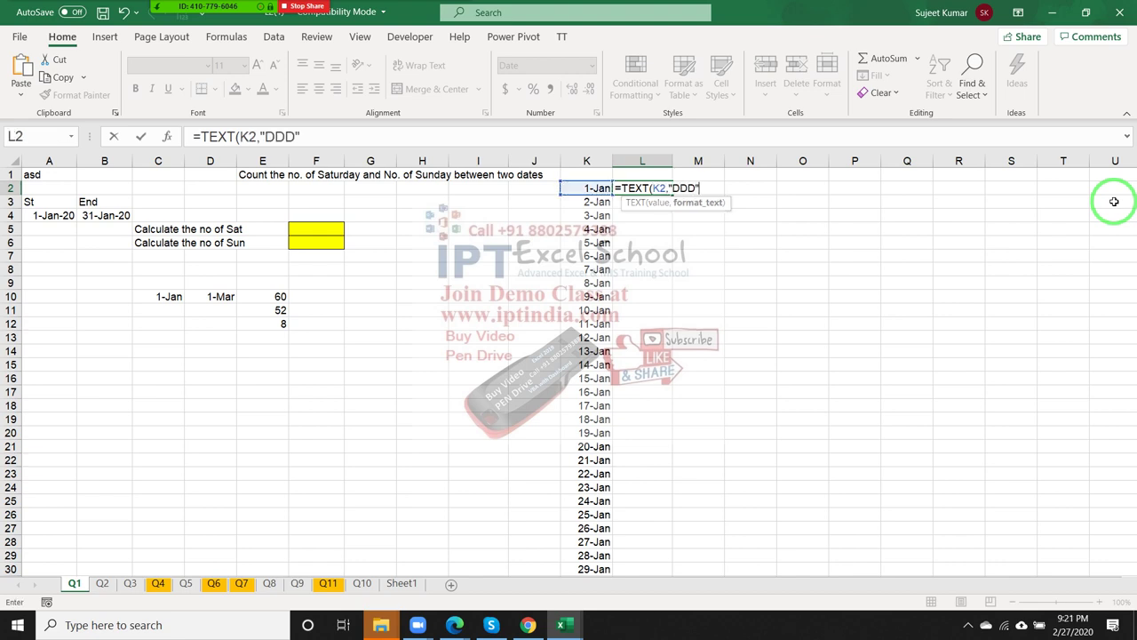
key(Return)
key(Up)
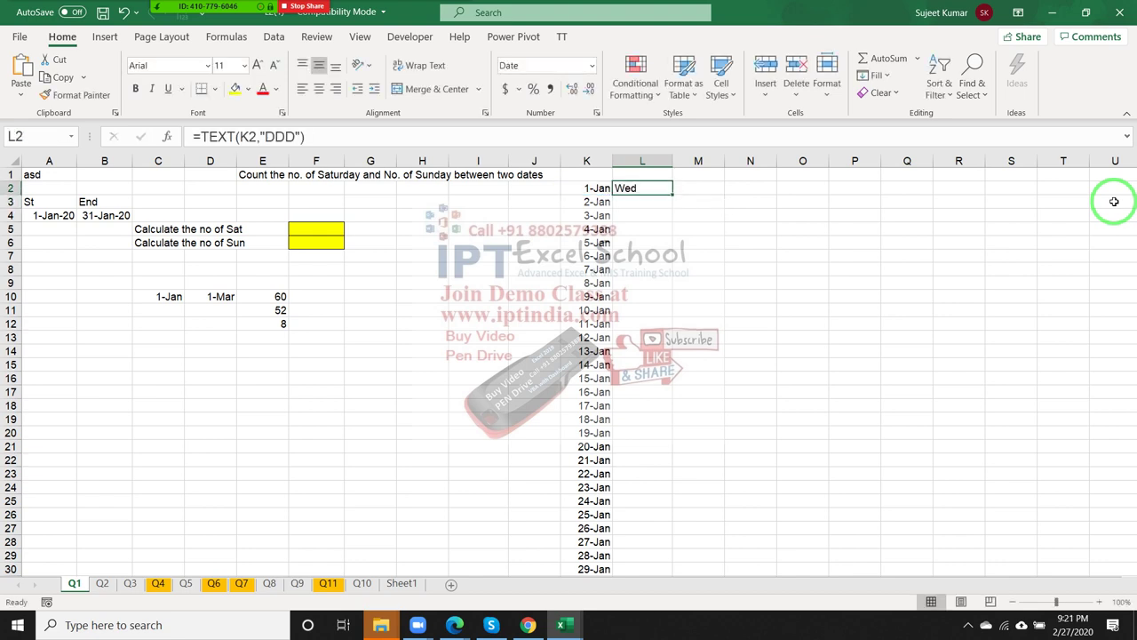
drag(1115, 202, 672, 208)
double_click(673, 195)
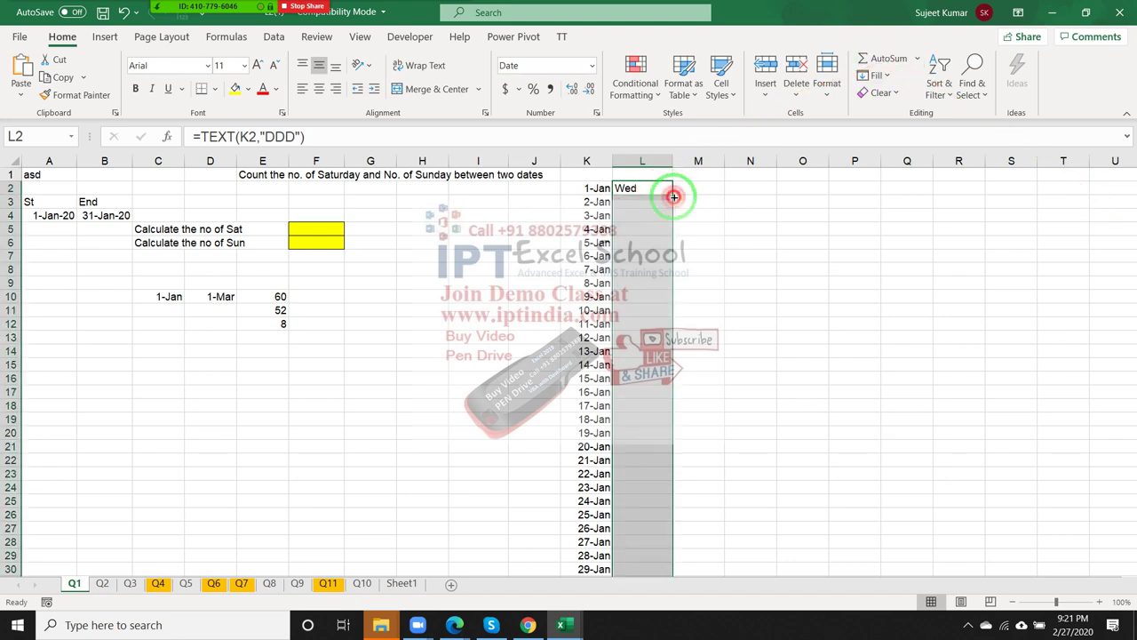
click(700, 187)
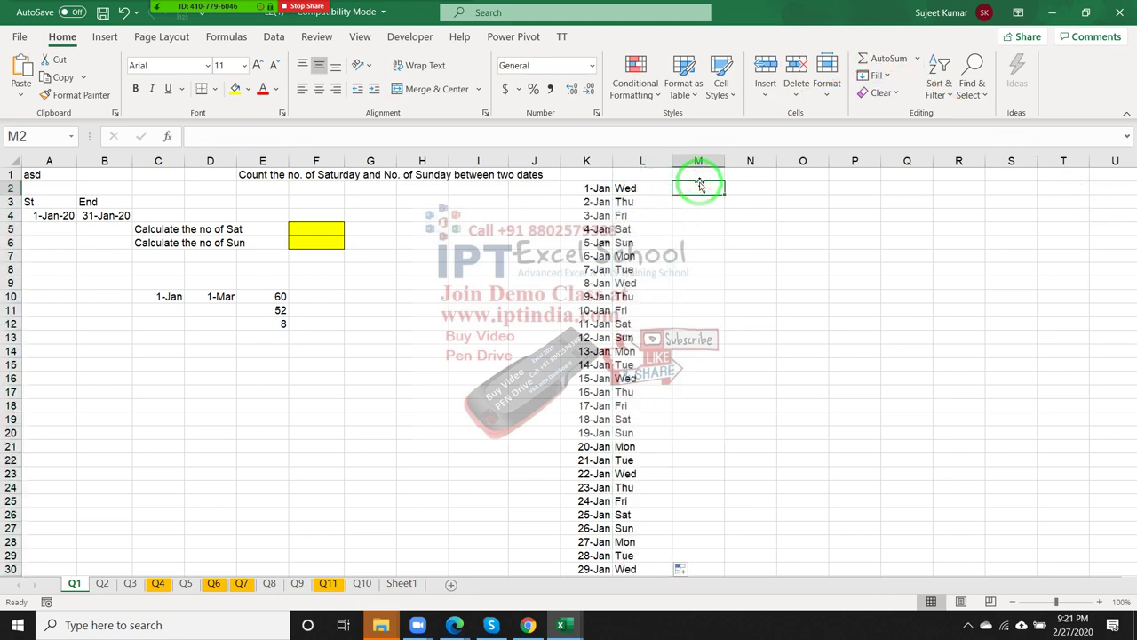
Enter =IF(L2="Sat",1,0) in M2 and fill it down column M
text(=if)
key(Tab)
key(Left)
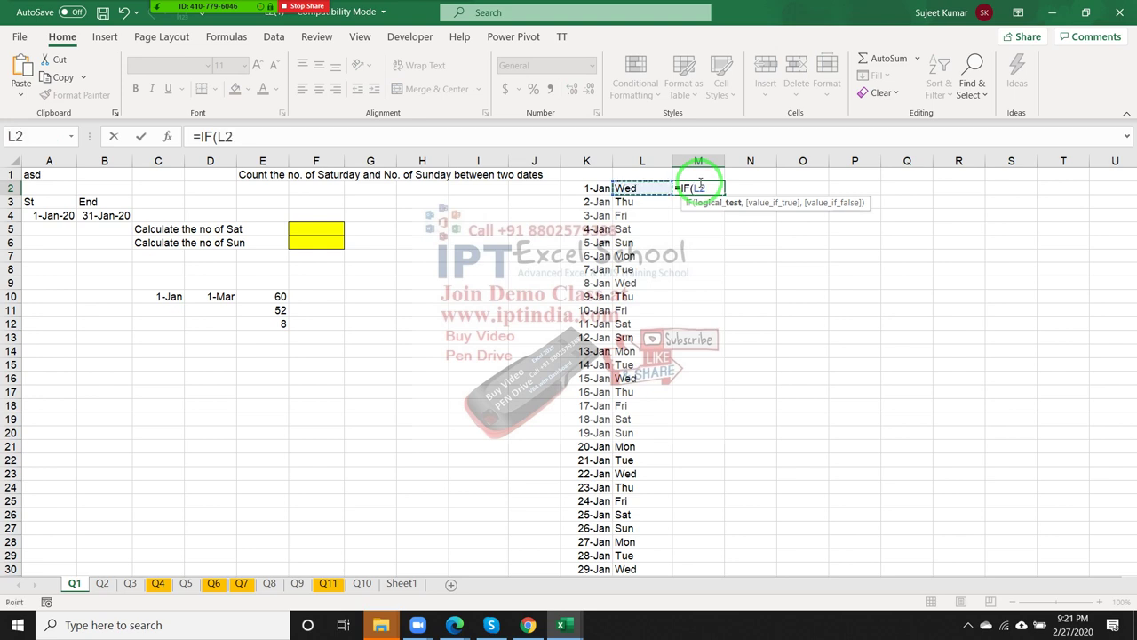
text(=)
text("S)
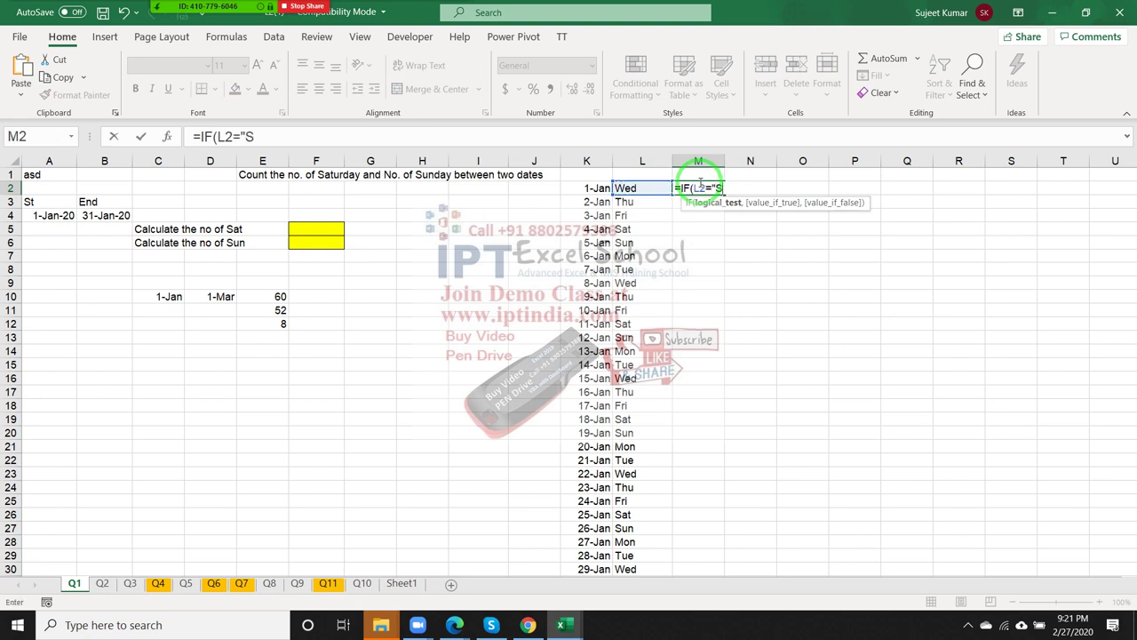
text(at",1)
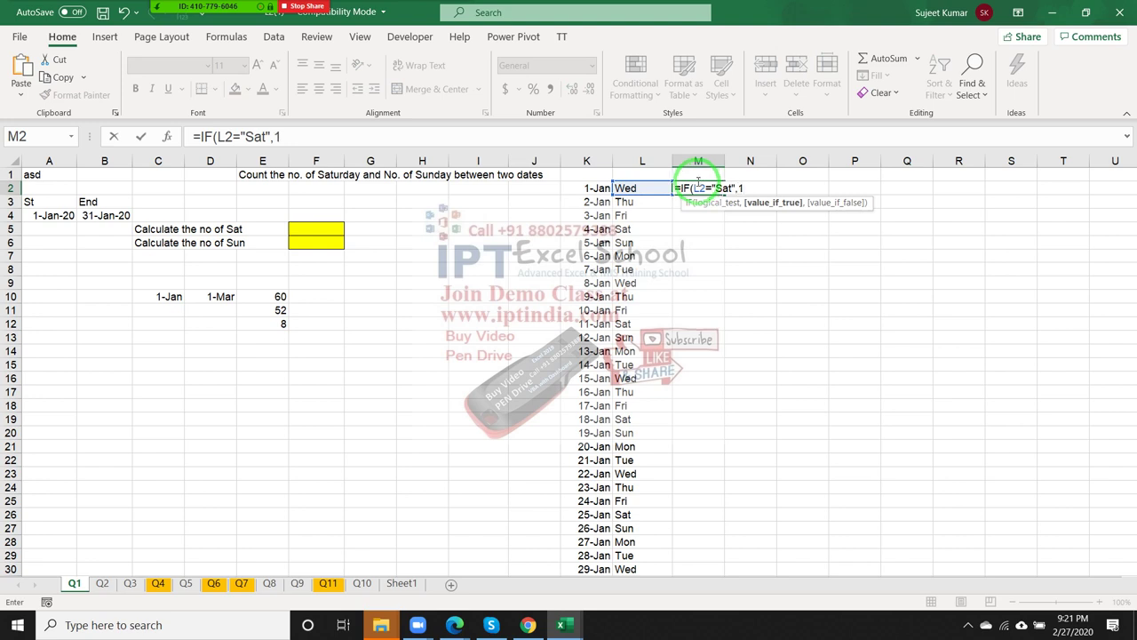
text(,0)
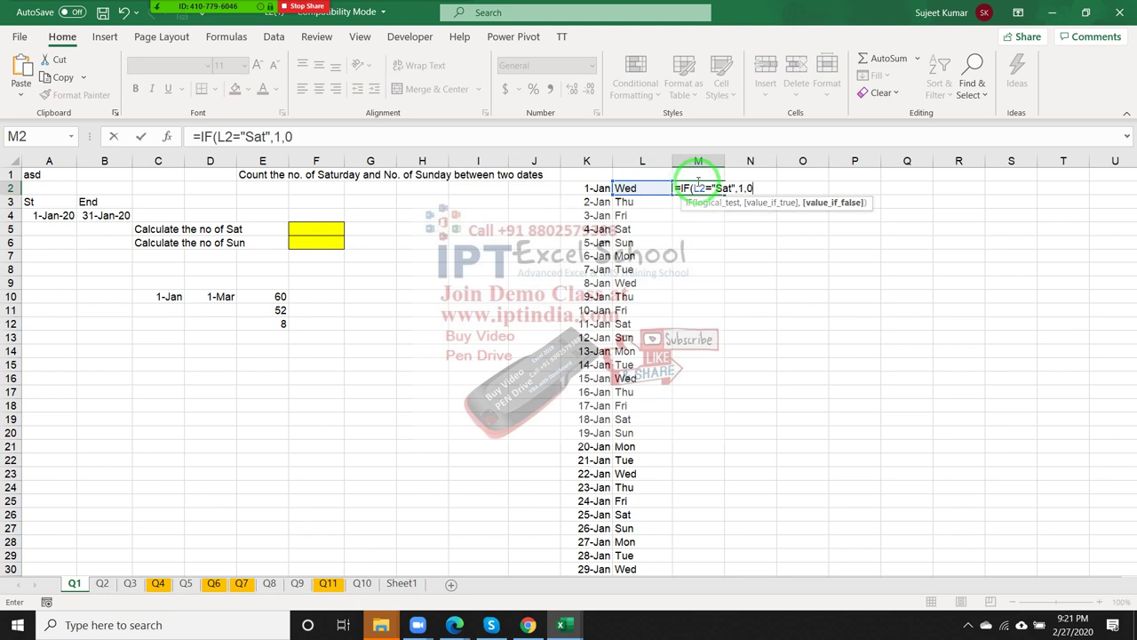
key(Return)
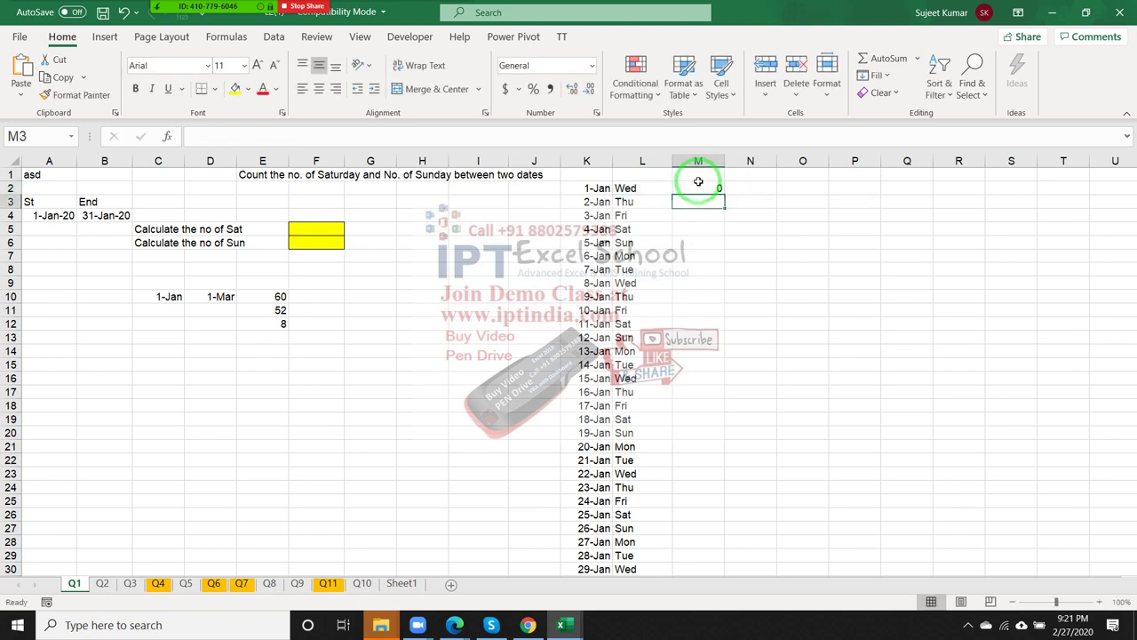
click(711, 190)
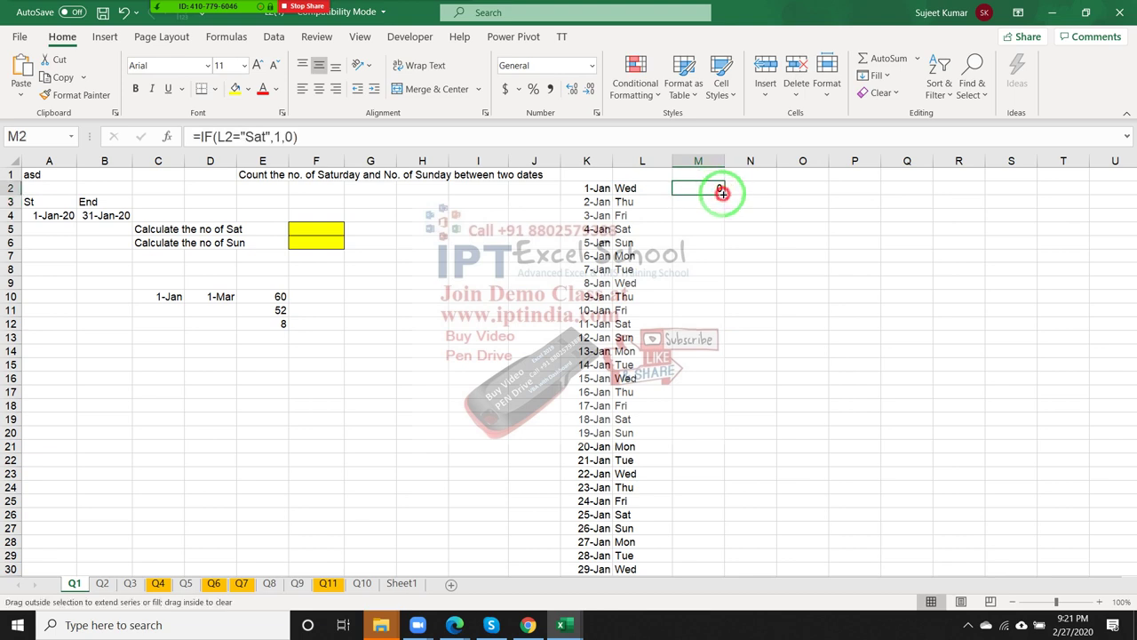
double_click(724, 194)
click(742, 193)
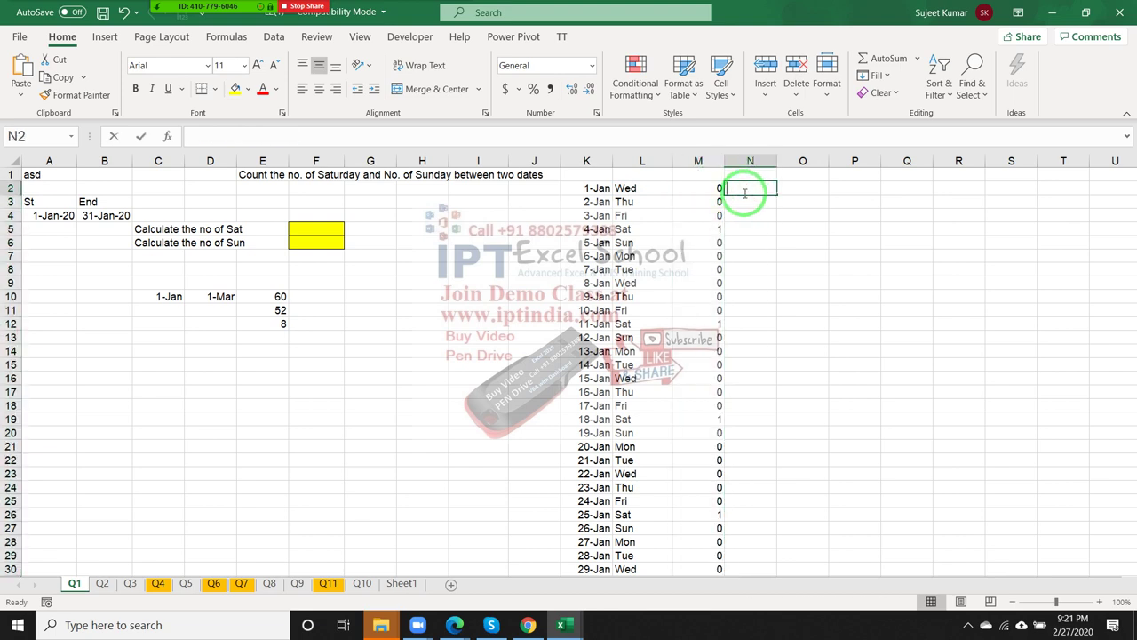
Total the Saturday flags in N2 with =SUM(M2:M32), returning 4
text(=sum()
key(Left)
key(ctrl+shift+Down)
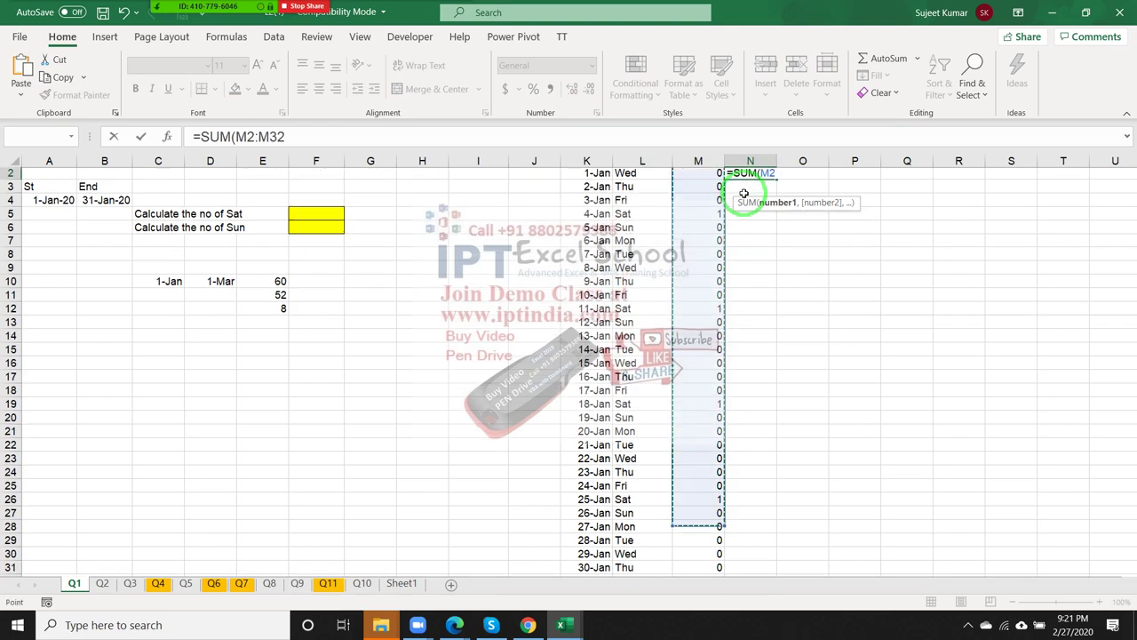
key(ctrl+Return)
scroll(743, 194, up, 1)
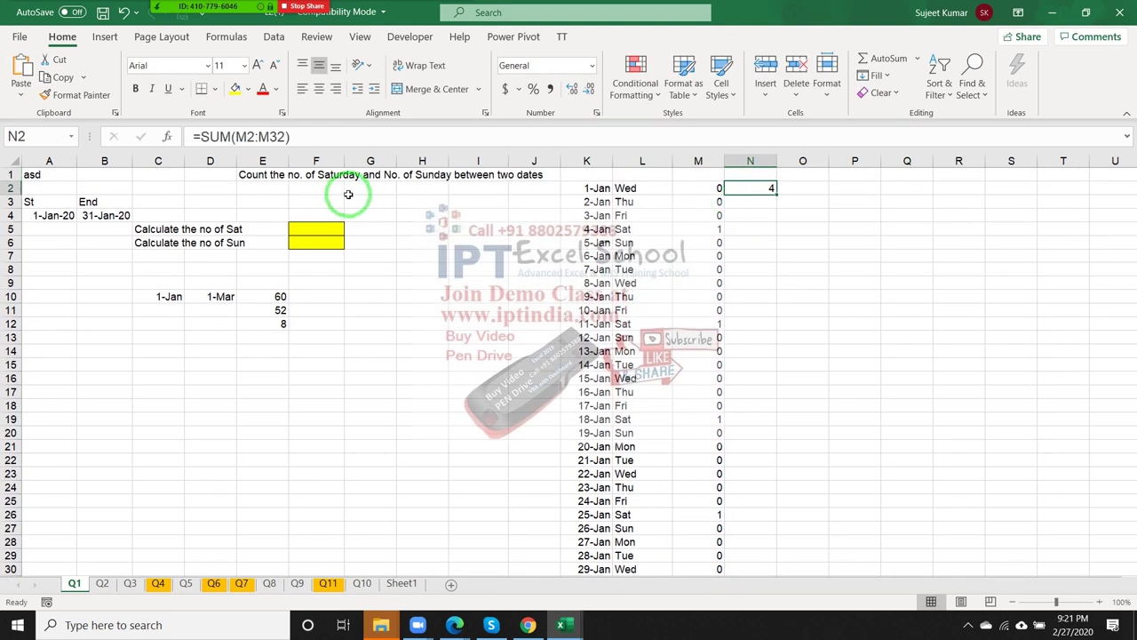
drag(311, 238, 311, 229)
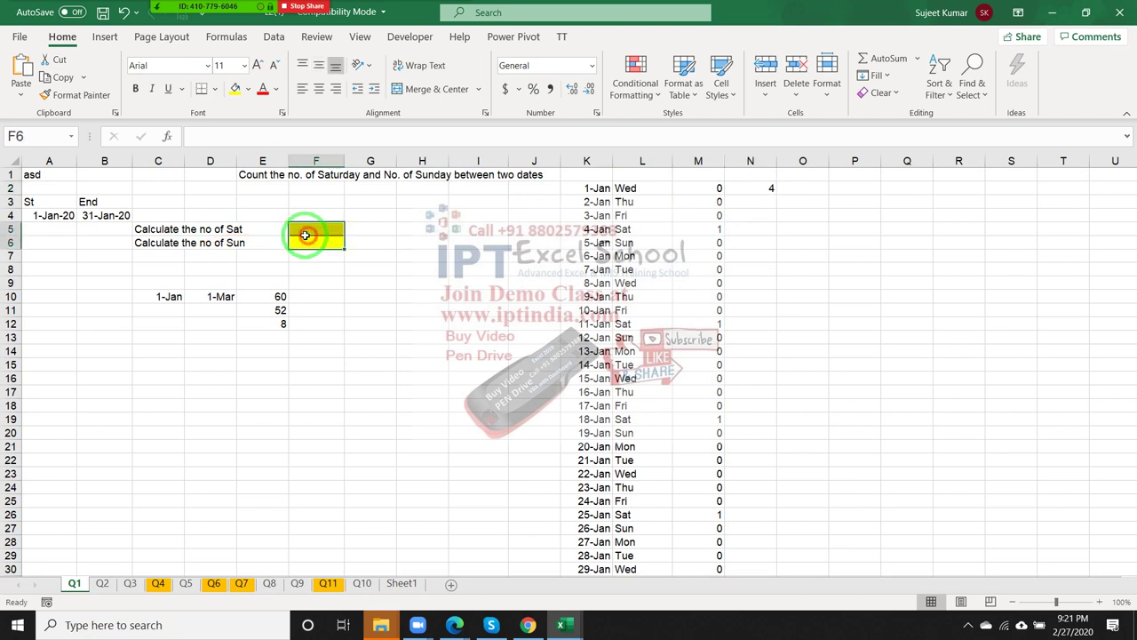
click(764, 188)
In F5 begin =SUM(IF(TEXT( referencing the start date A4
click(317, 232)
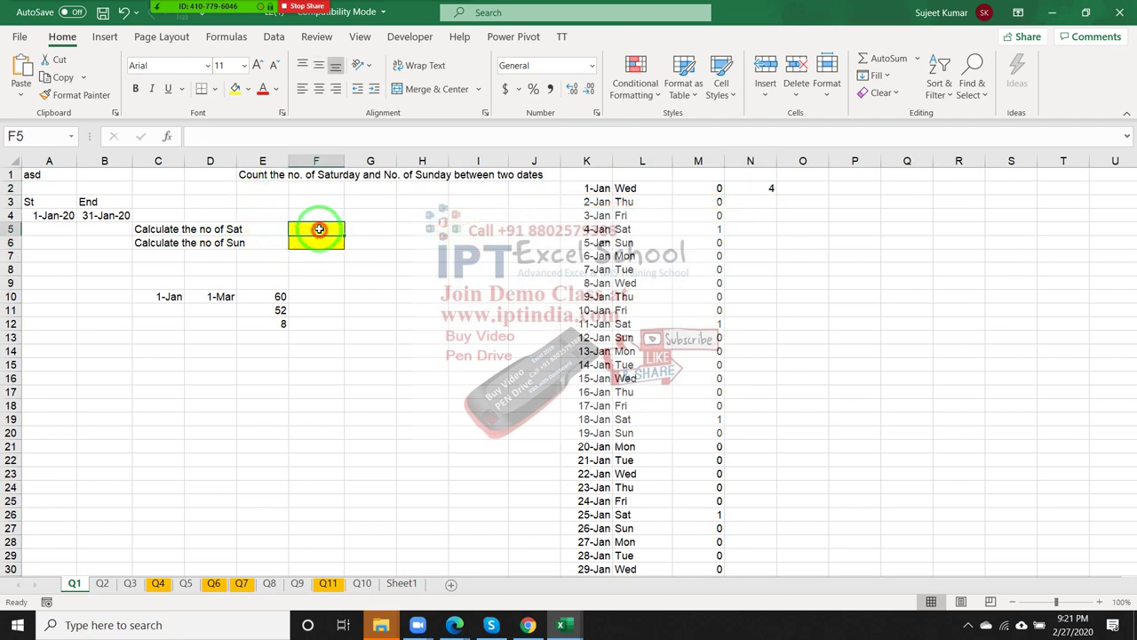
text(=su)
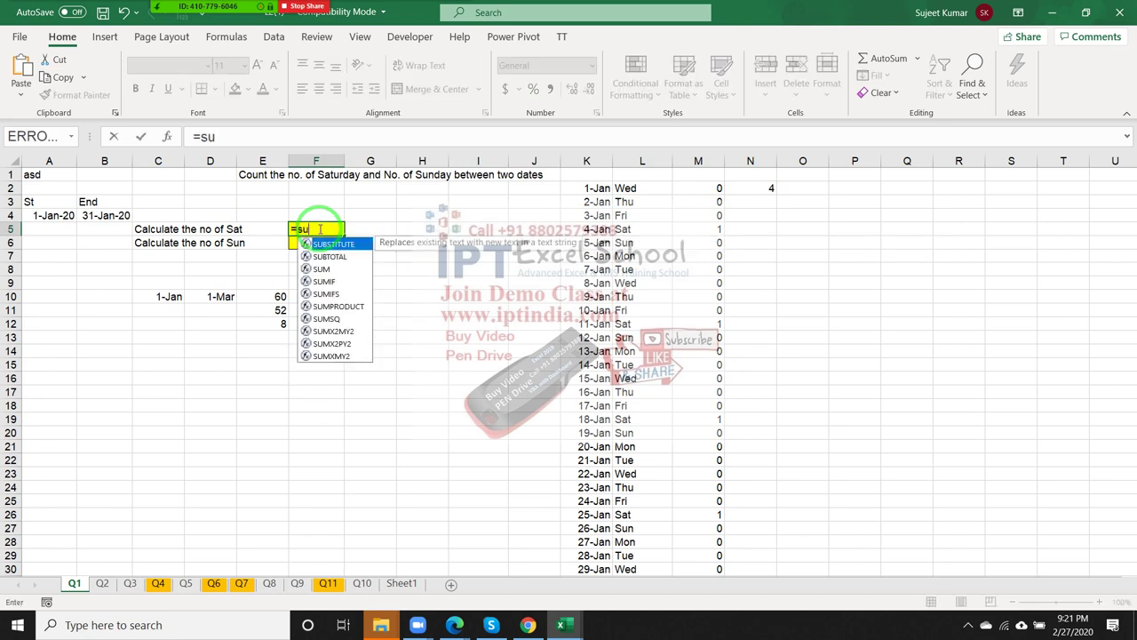
text(m)
key(Tab)
text(i)
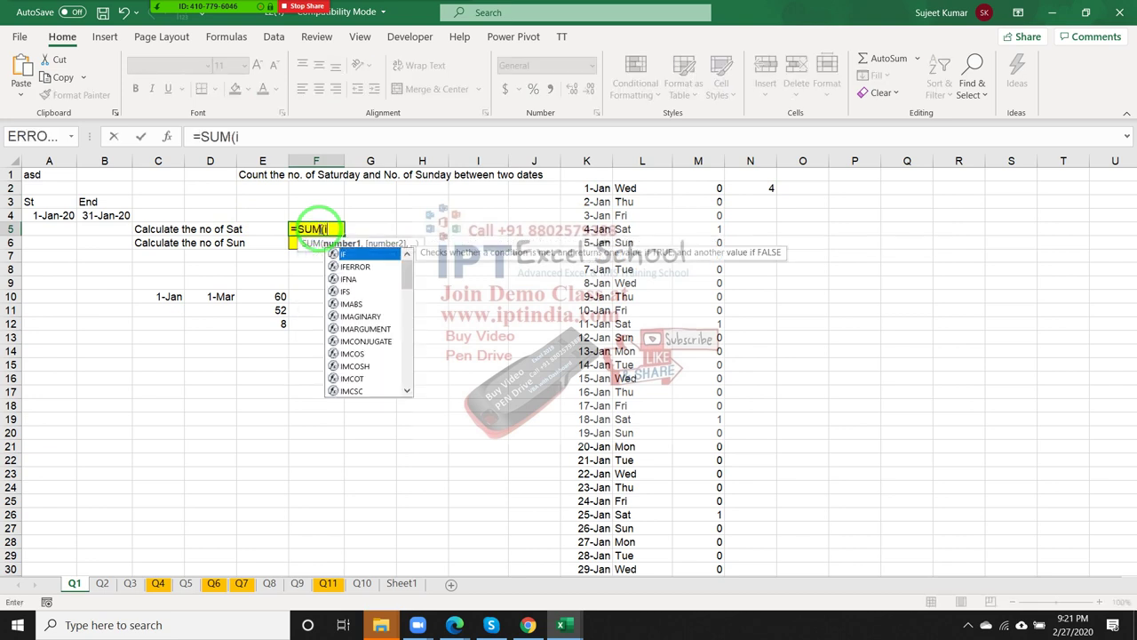
text(f)
key(Tab)
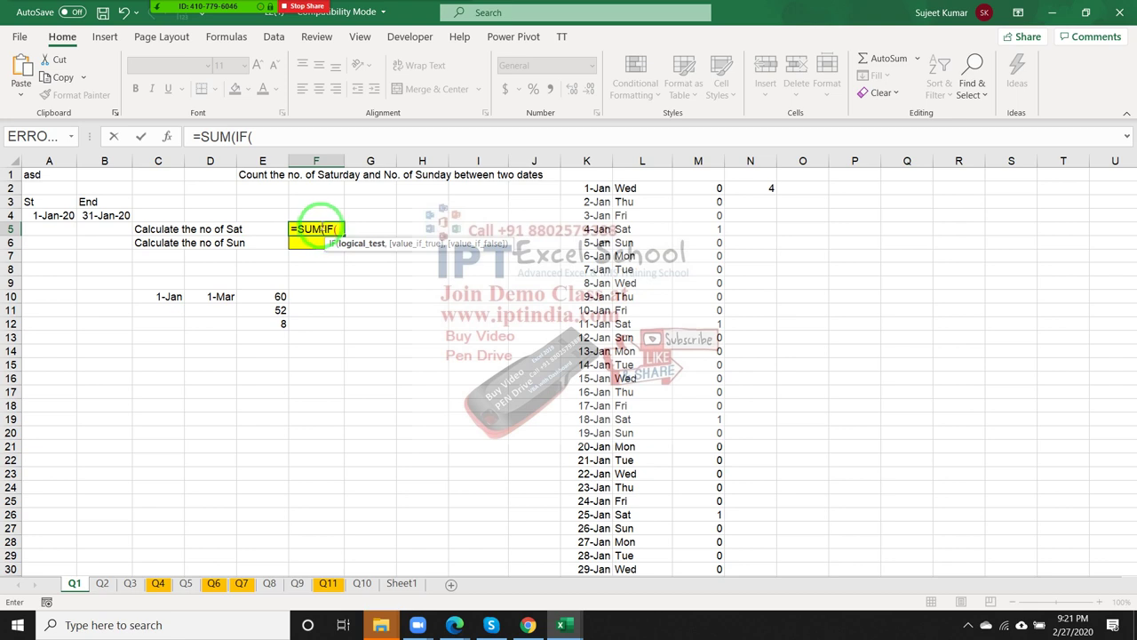
text(te)
key(Tab)
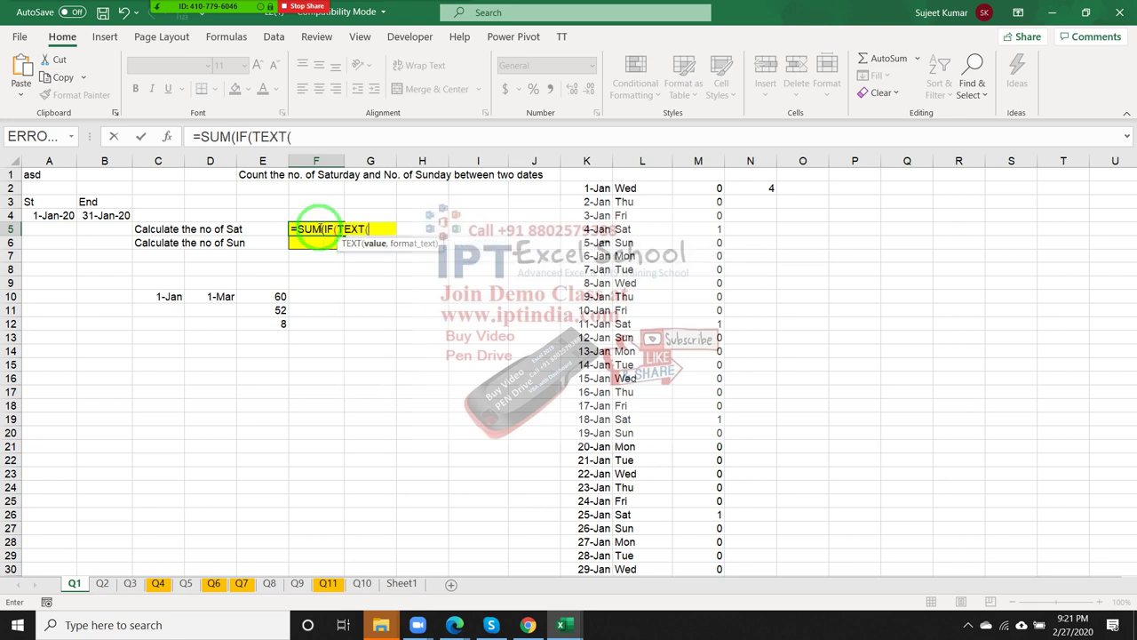
click(55, 218)
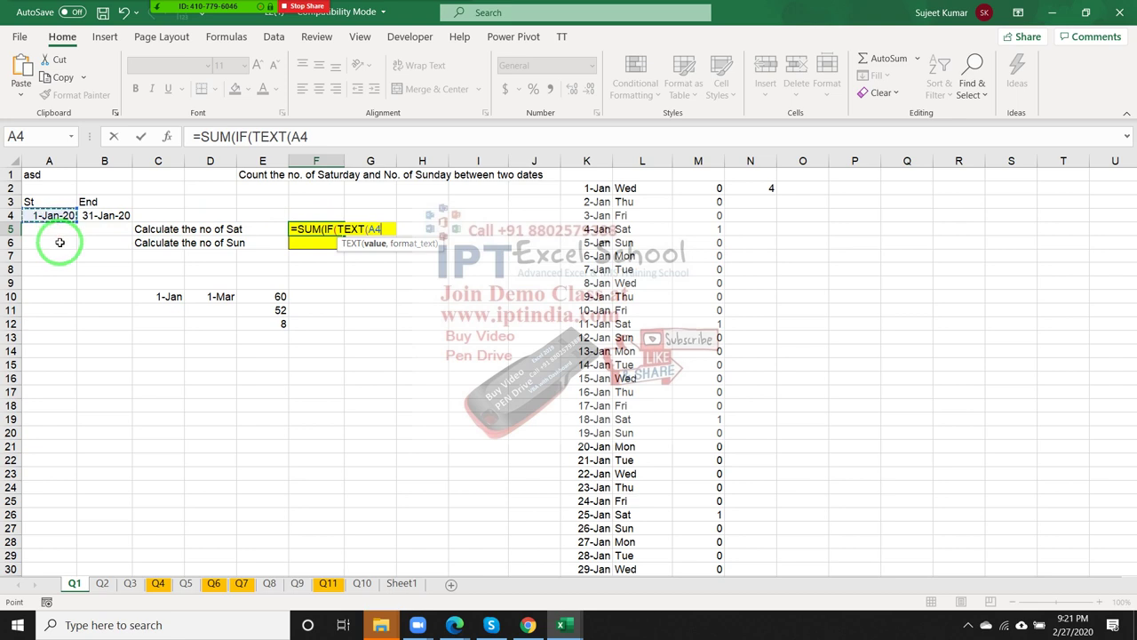
Complete it with +ROW(1:31),"DDD")="Sat",1,0) and enter it as an array formula returning 5
text(+roe)
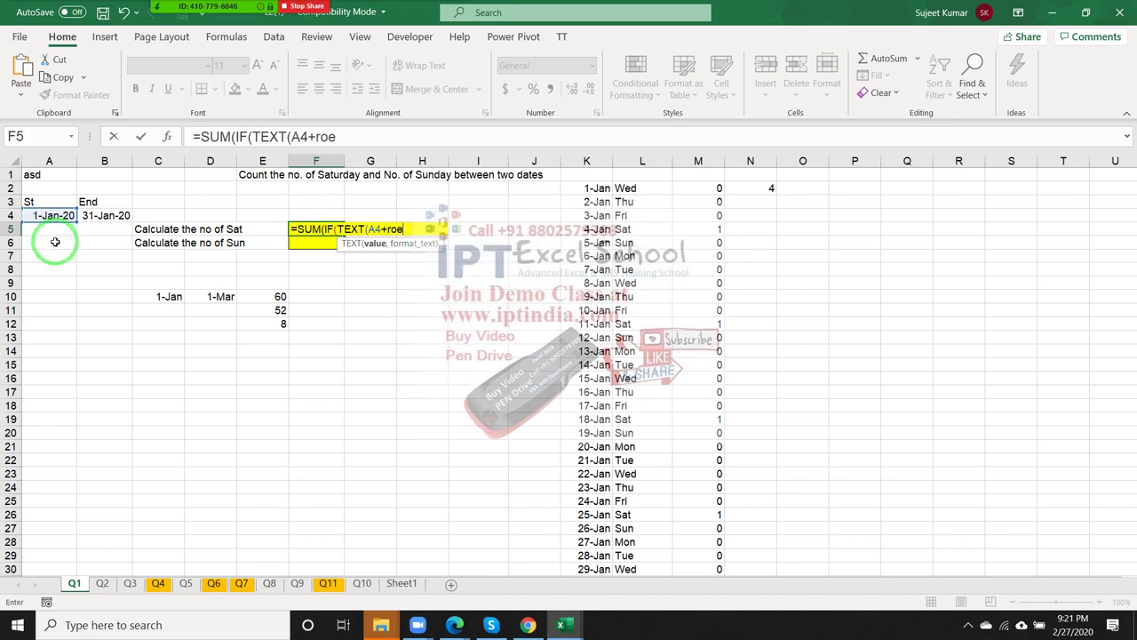
key(F2)
key(BackSpace)
text(w)
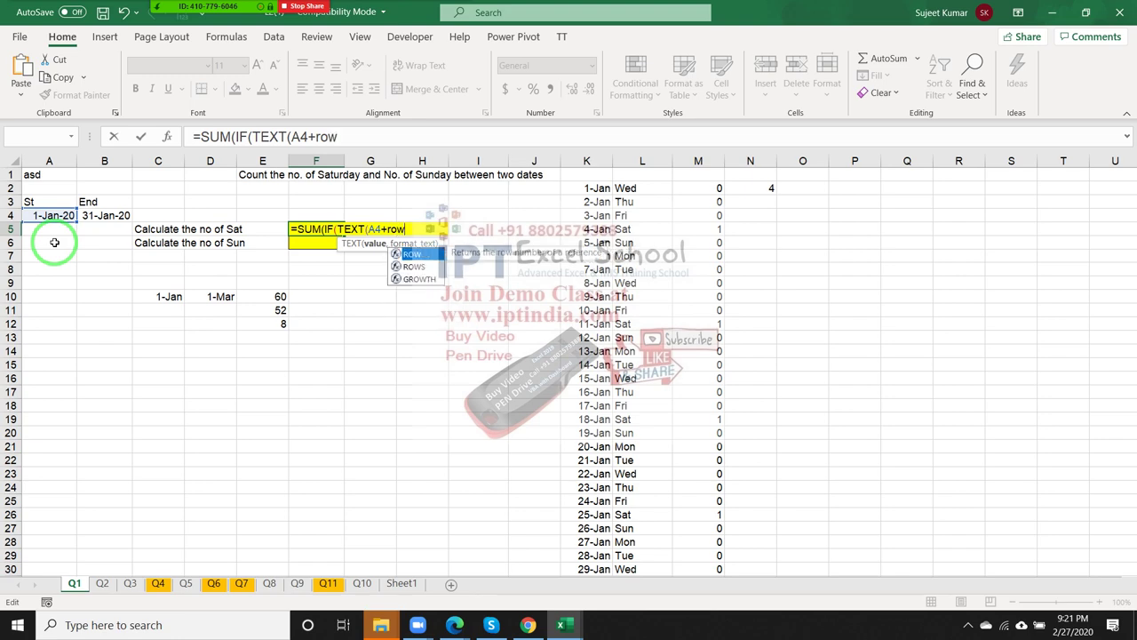
key(Tab)
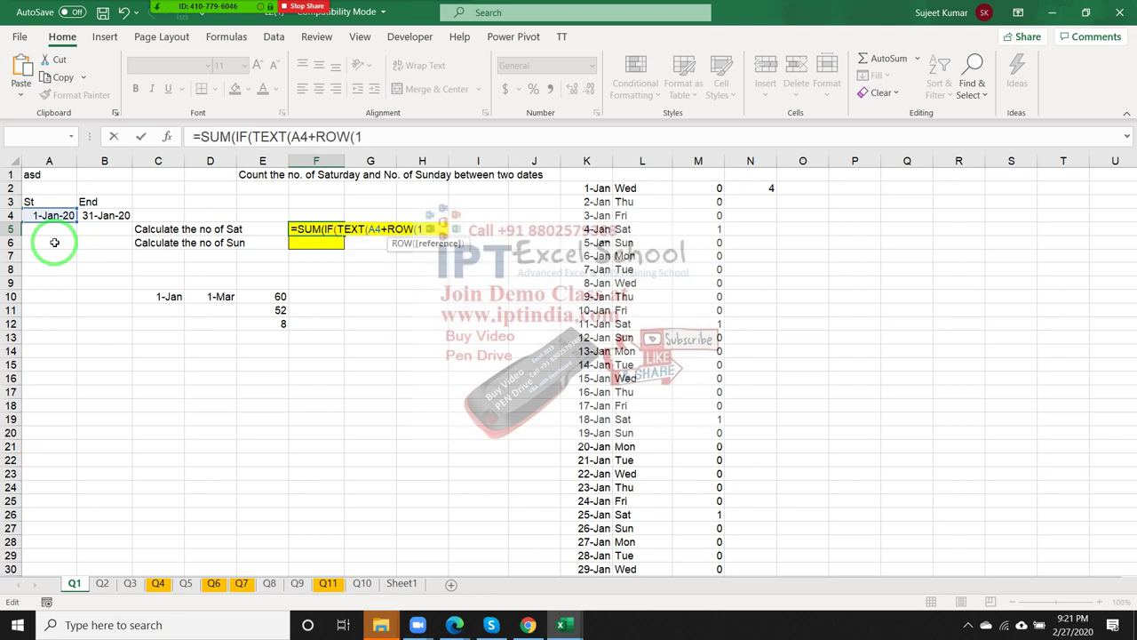
text(:31)
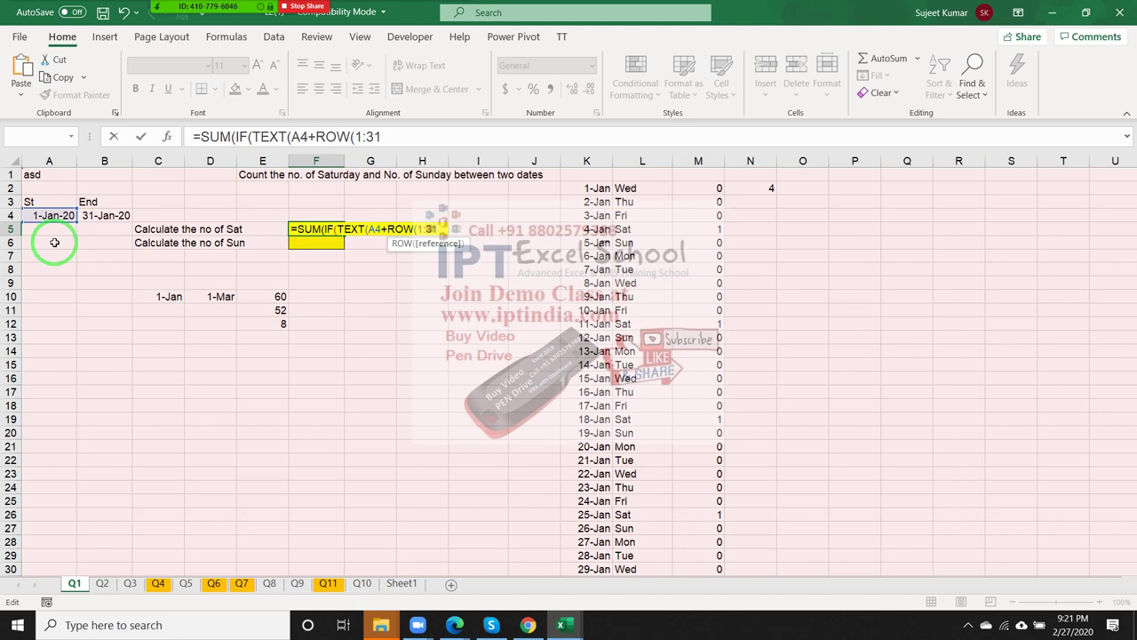
text())
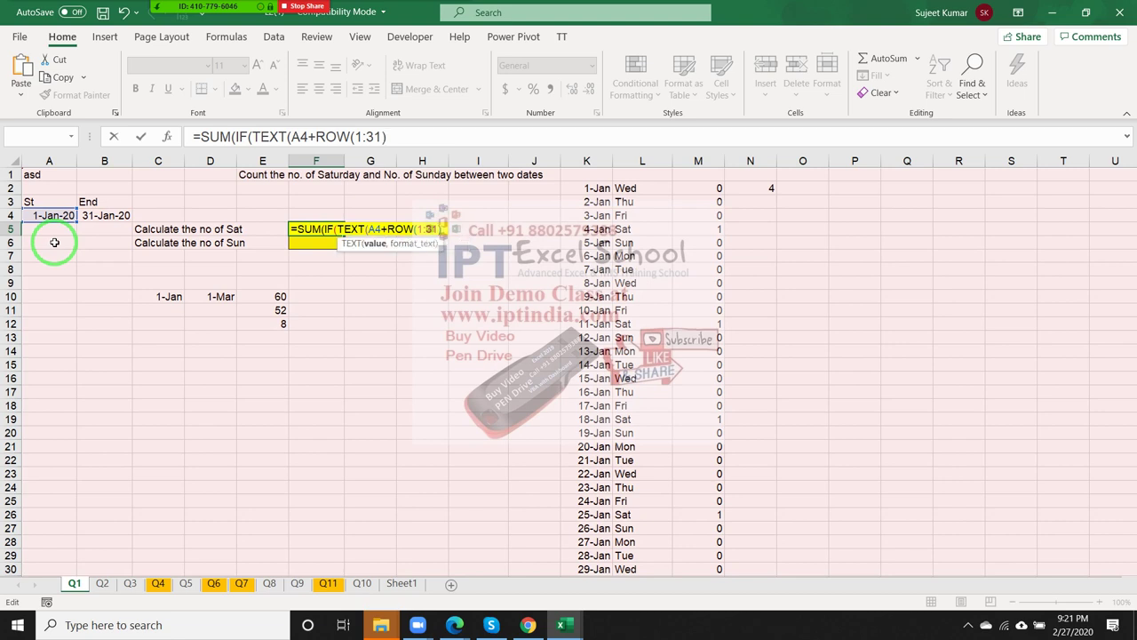
text(,")
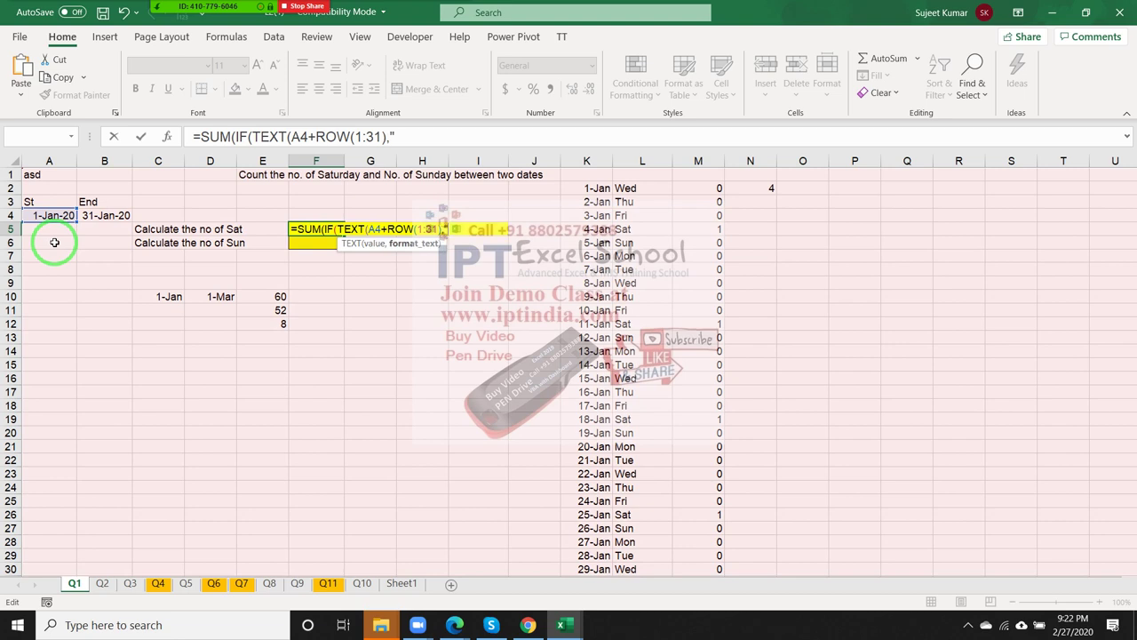
text(DDD")="Sat)
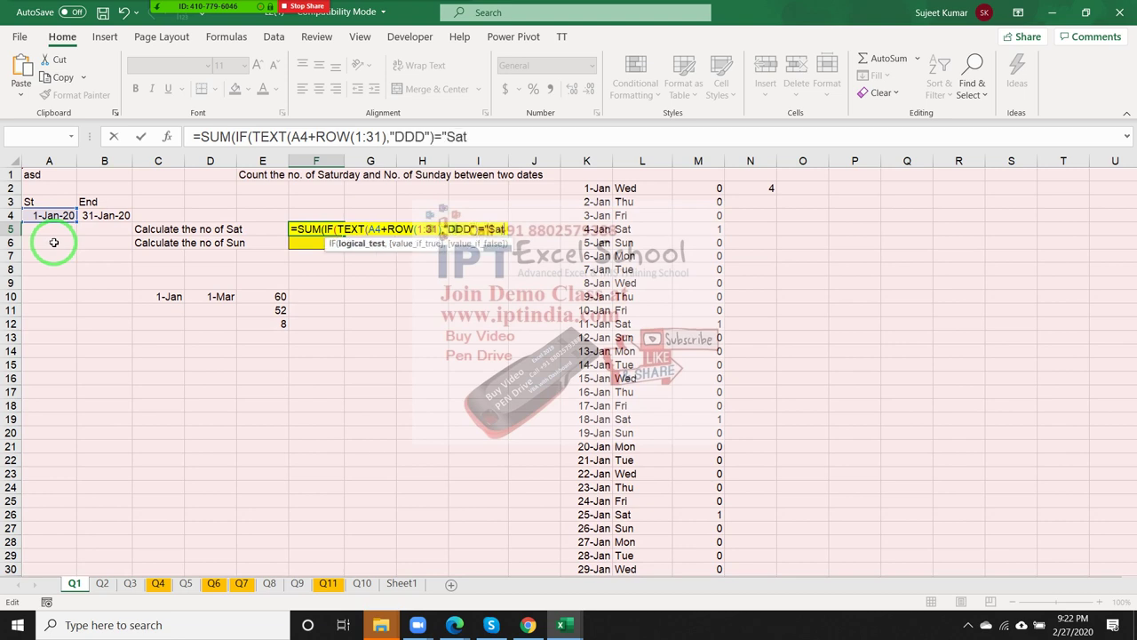
text(",1,)
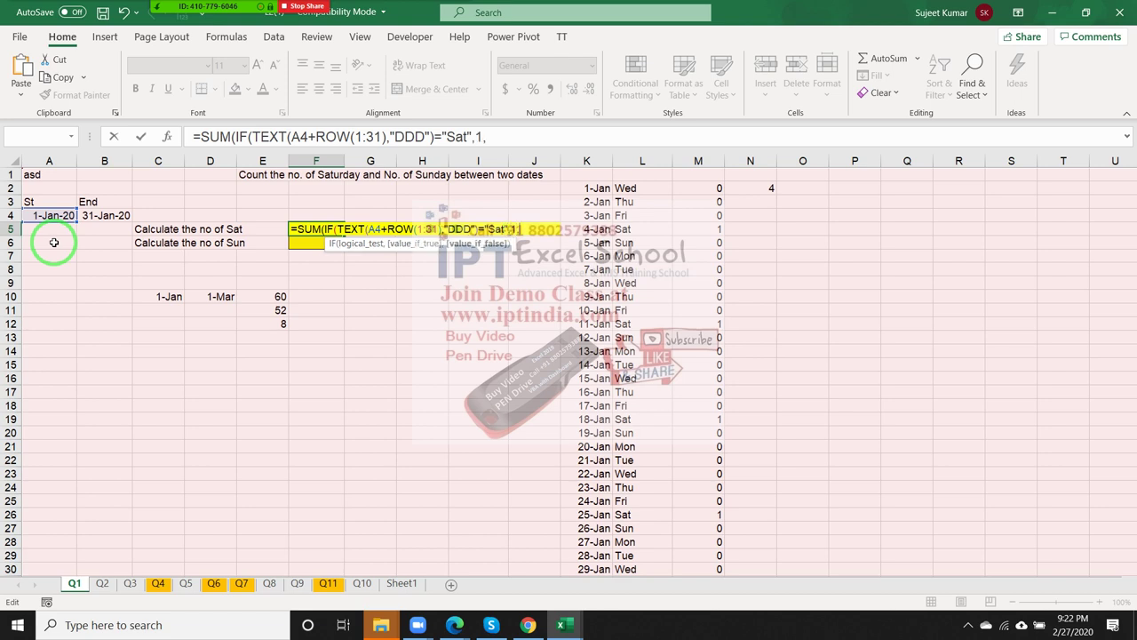
text(0)
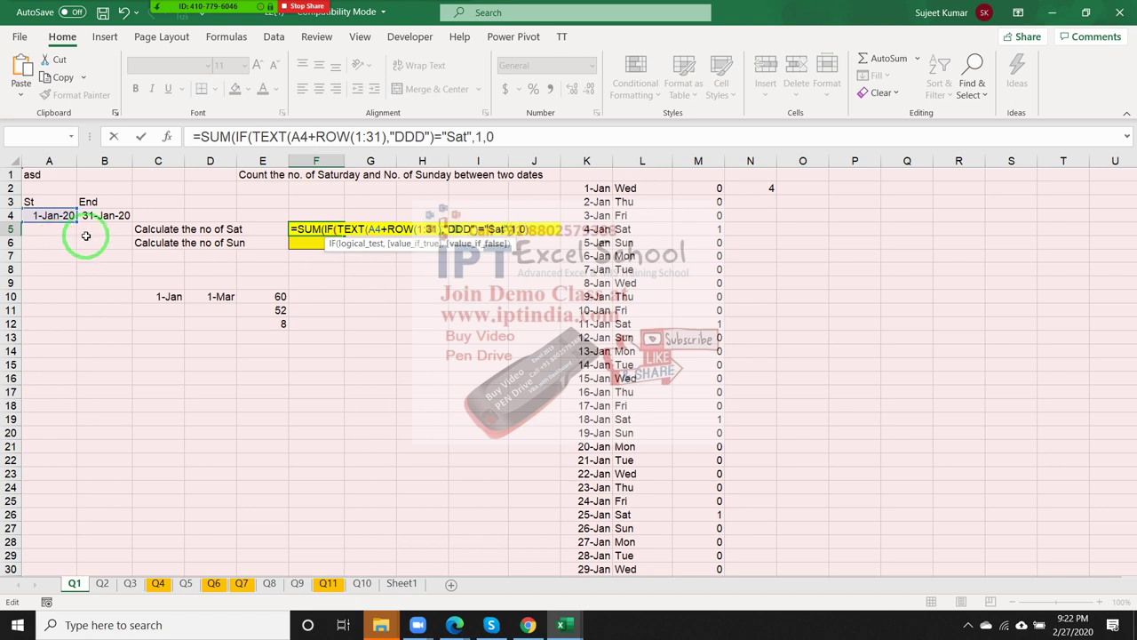
text())
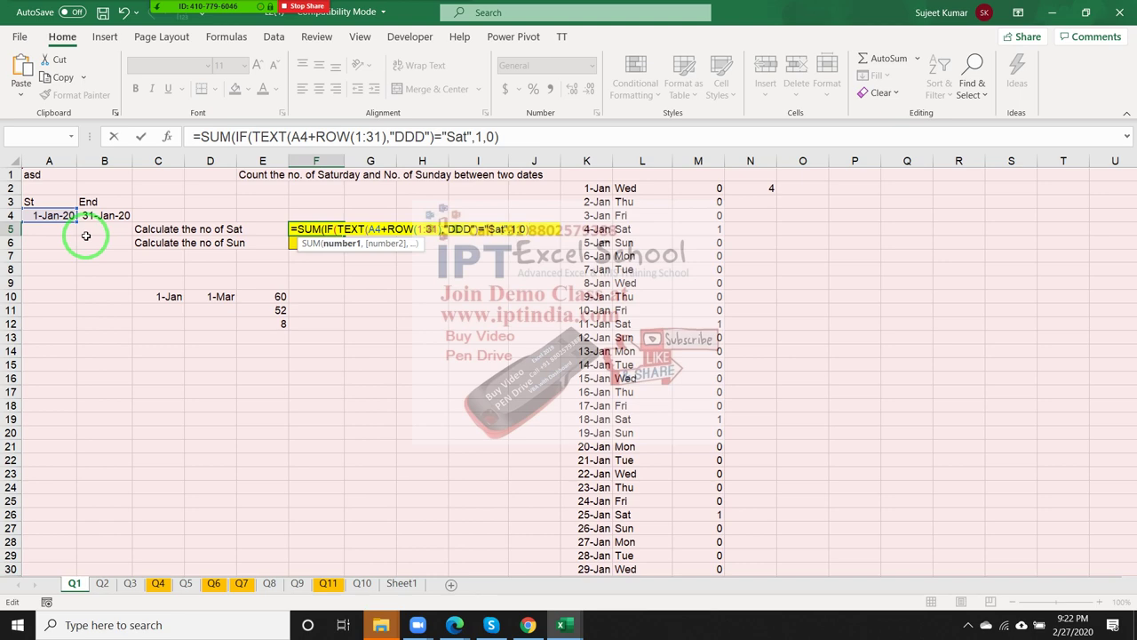
key(Return)
key(Return)
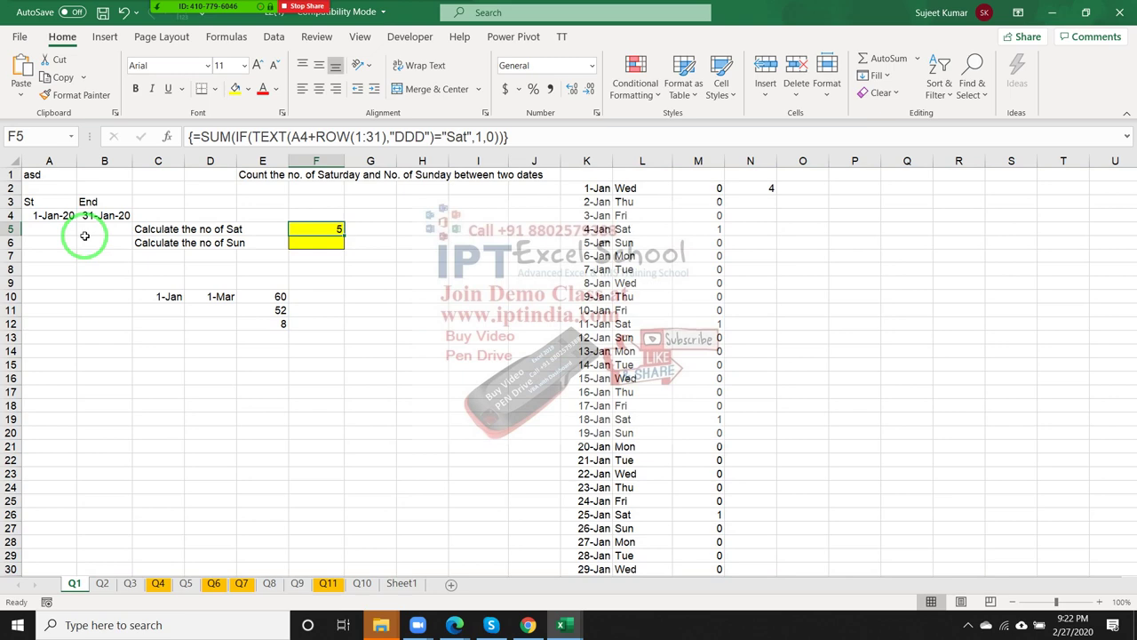
scroll(346, 304, down, 5)
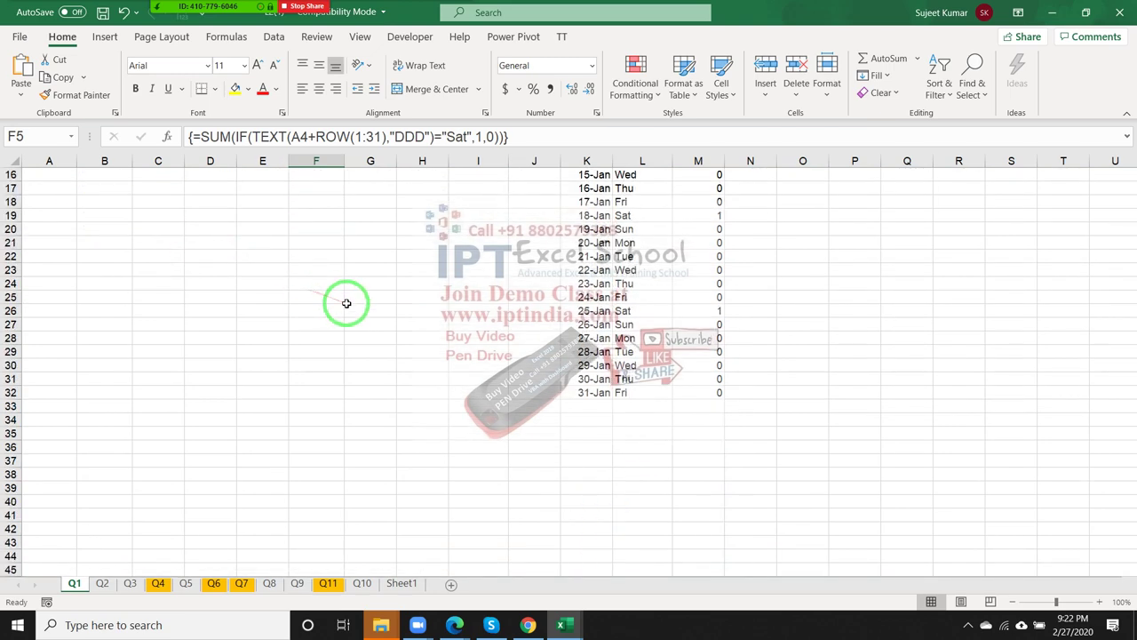
scroll(347, 303, up, 5)
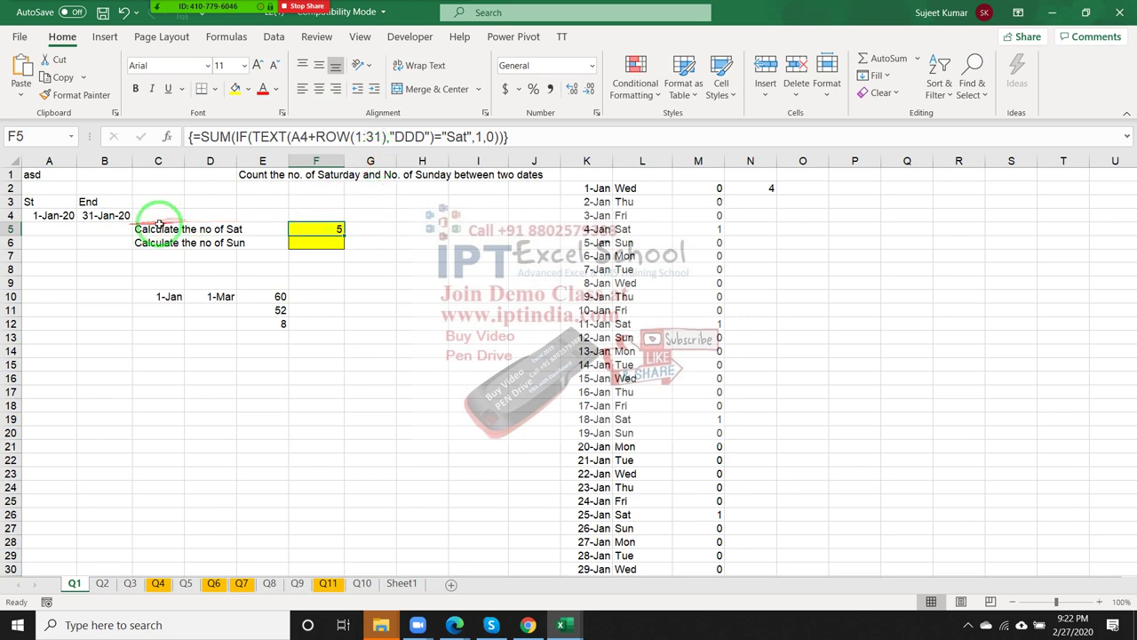
drag(346, 232, 395, 199)
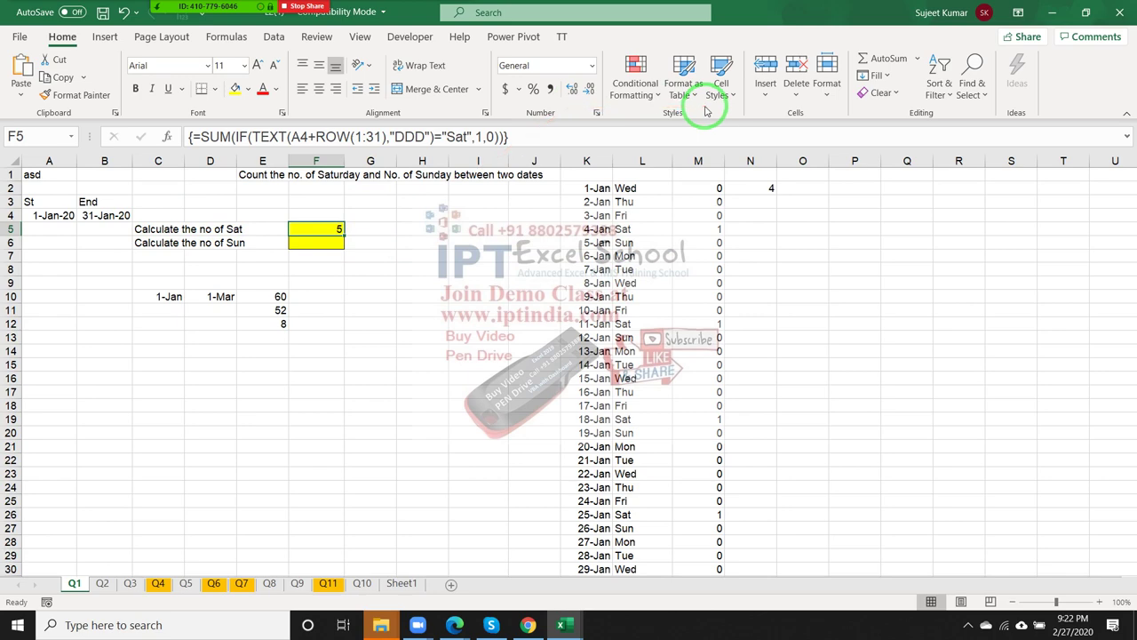
click(585, 191)
Apply General format to K2:K32 so dates show as serials 43831 to 43861, then check K3 and K32
key(ctrl+shift+Down)
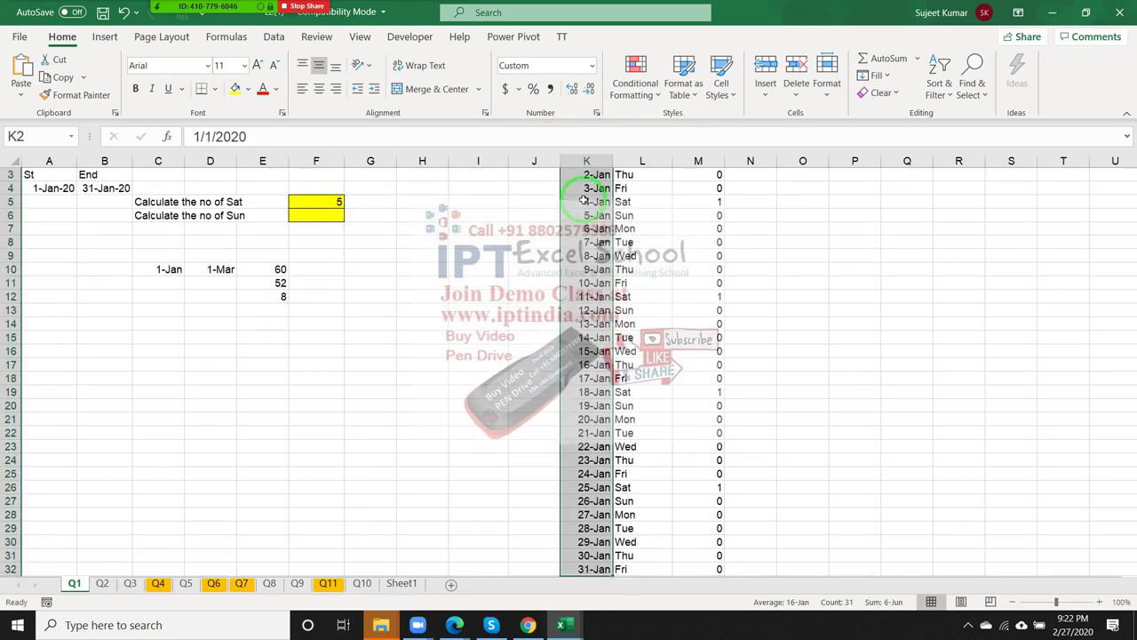
scroll(583, 200, up, 1)
key(ctrl+shift+asciitilde)
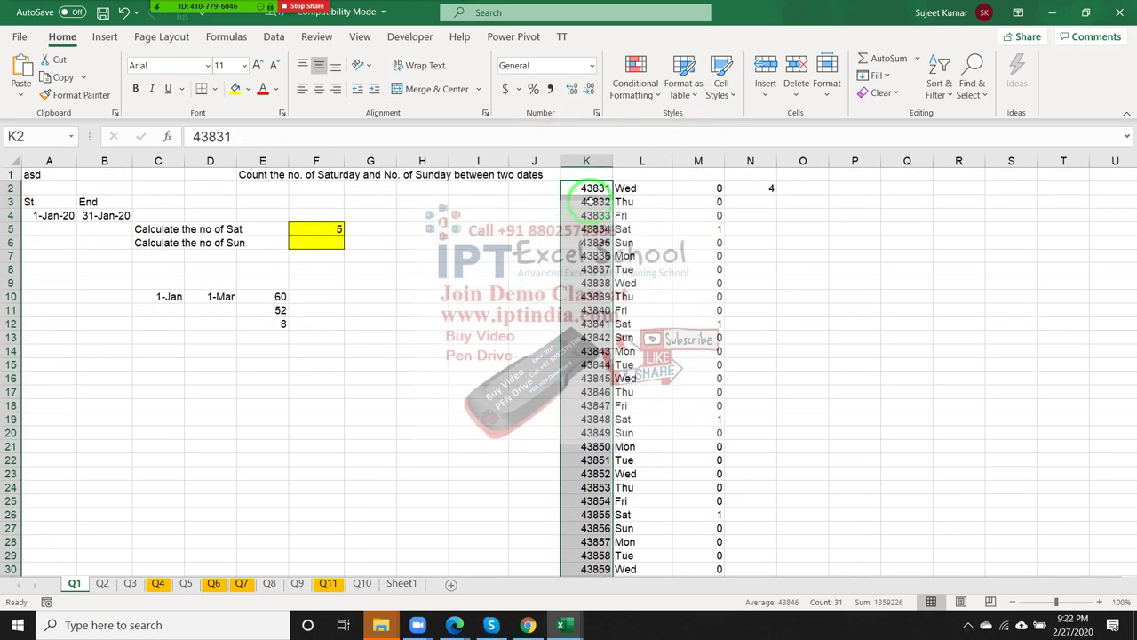
click(601, 202)
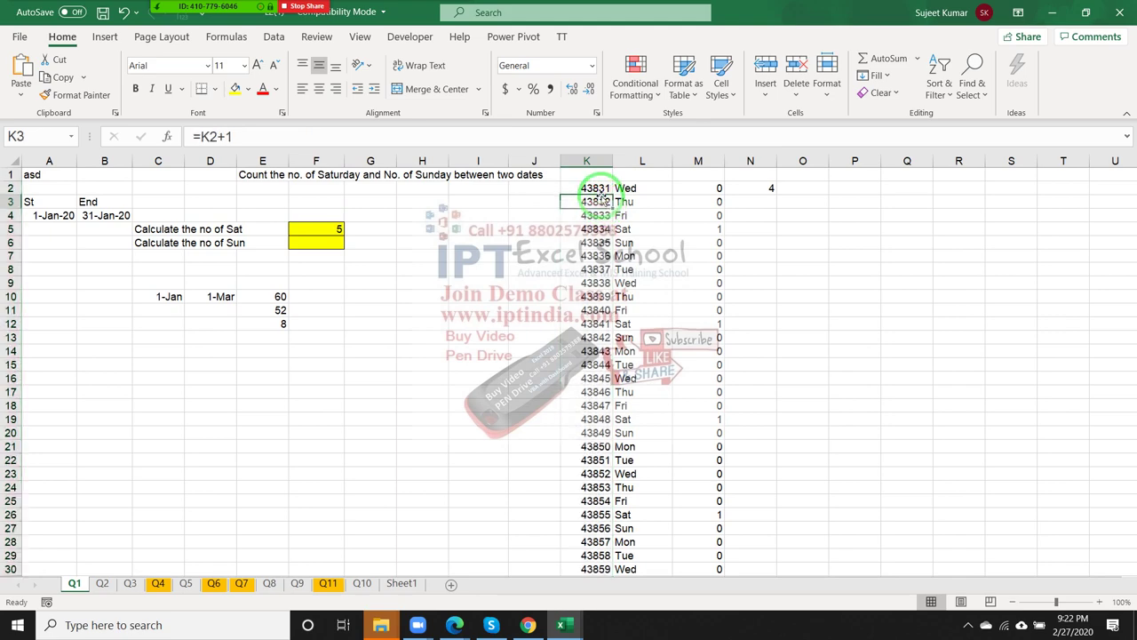
key(Up)
key(ctrl+Down)
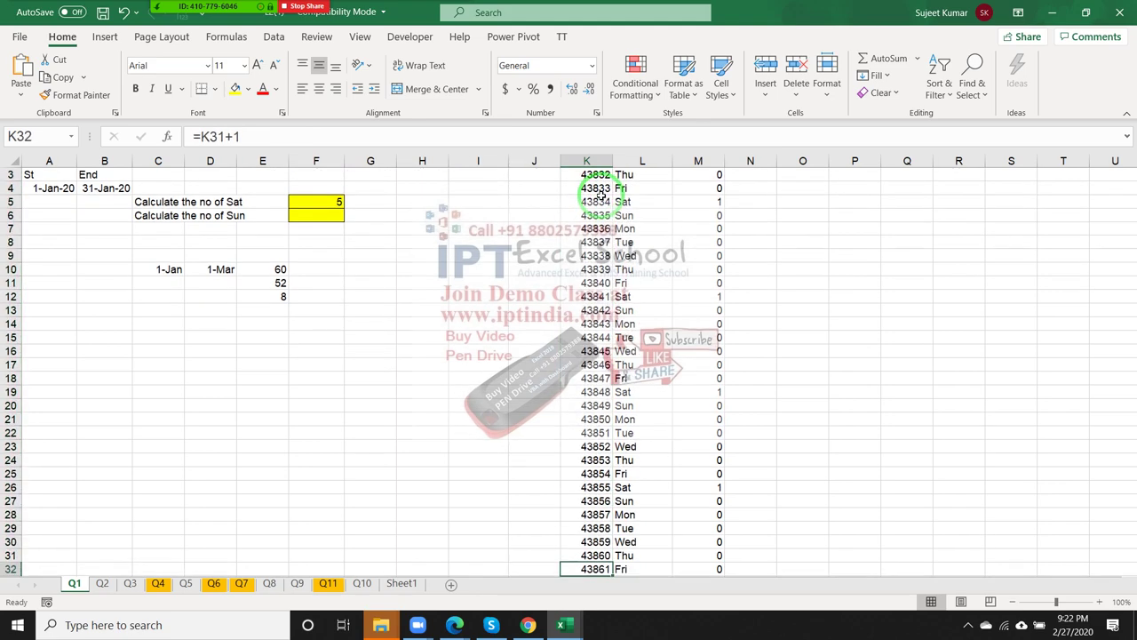
key(ctrl+Up)
Run Evaluate Formula on F5 until A4+ROW(1:31) resolves to 43832 through 43862
click(286, 203)
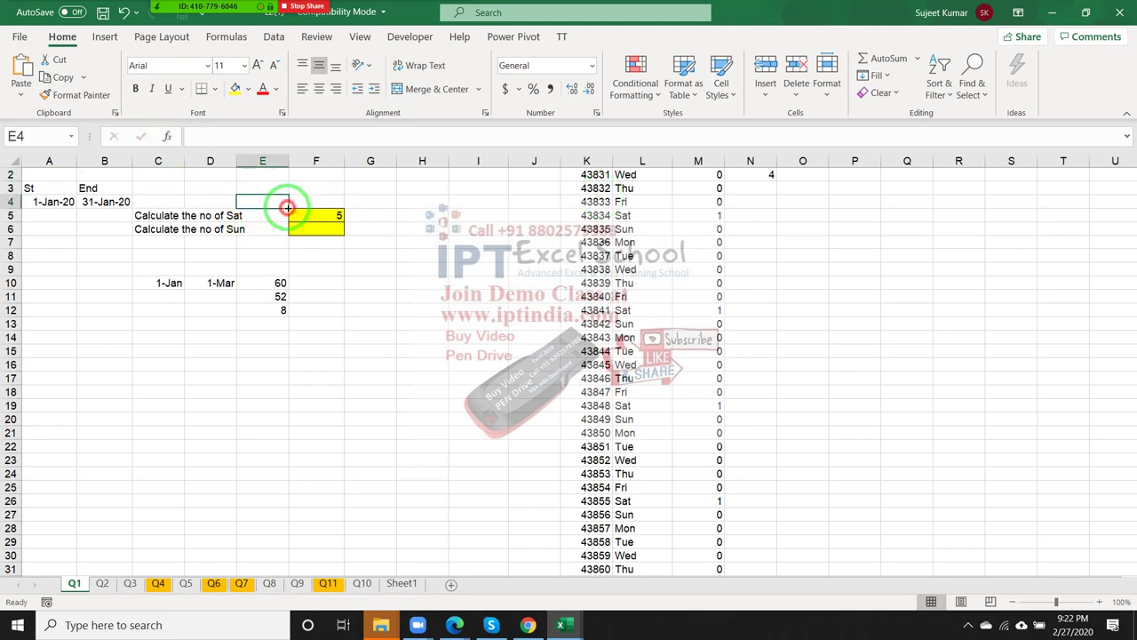
click(293, 213)
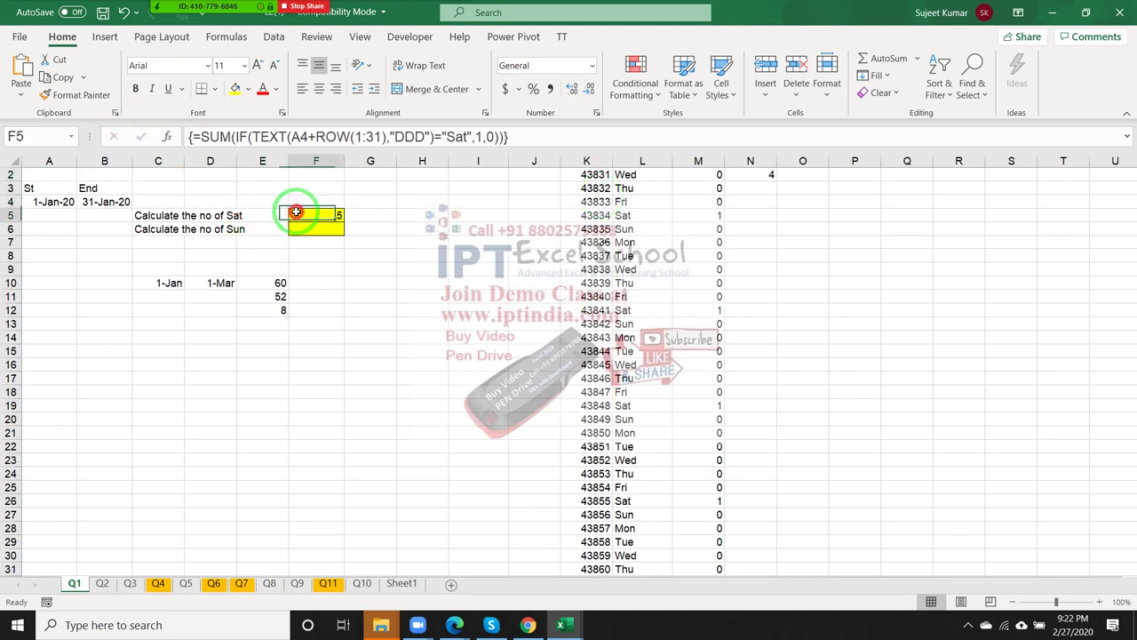
click(214, 41)
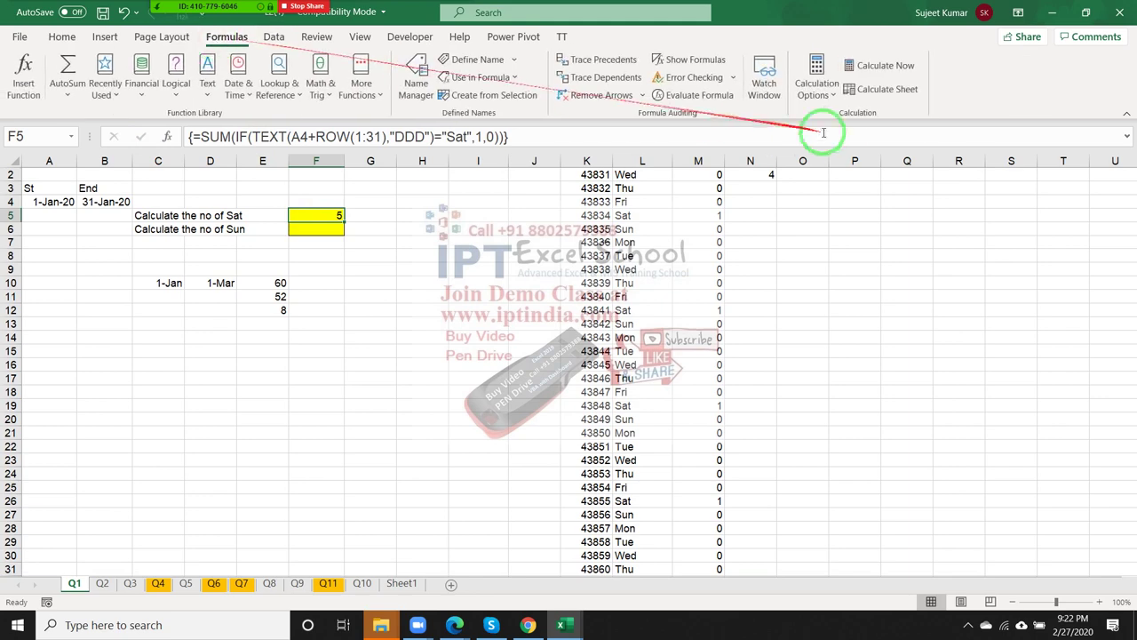
click(711, 99)
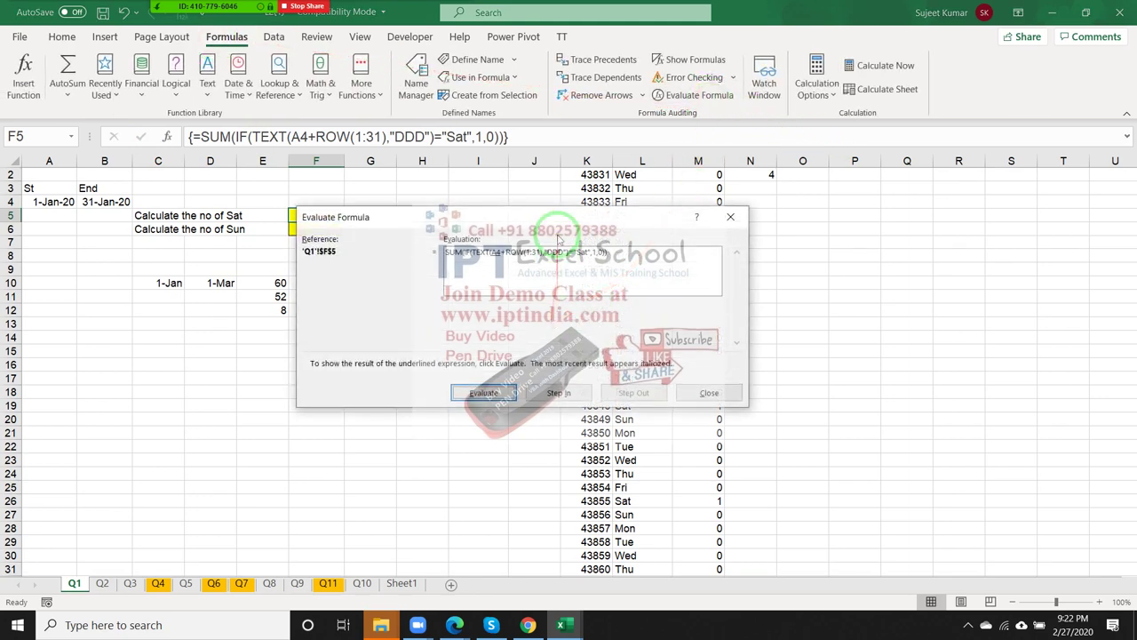
click(812, 373)
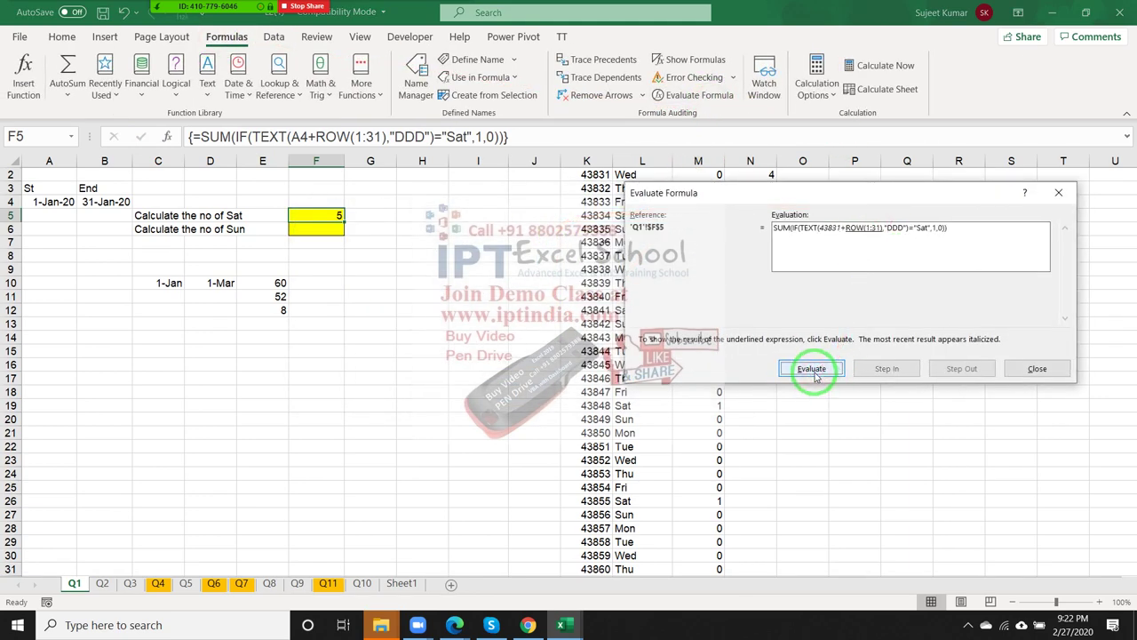
click(814, 374)
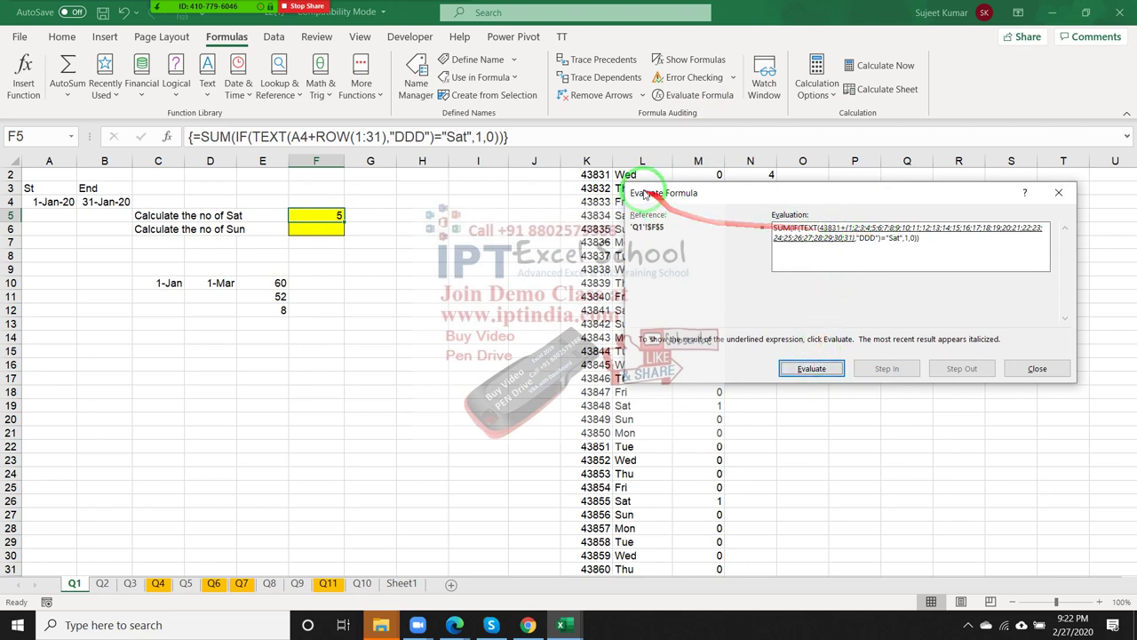
drag(830, 229, 840, 305)
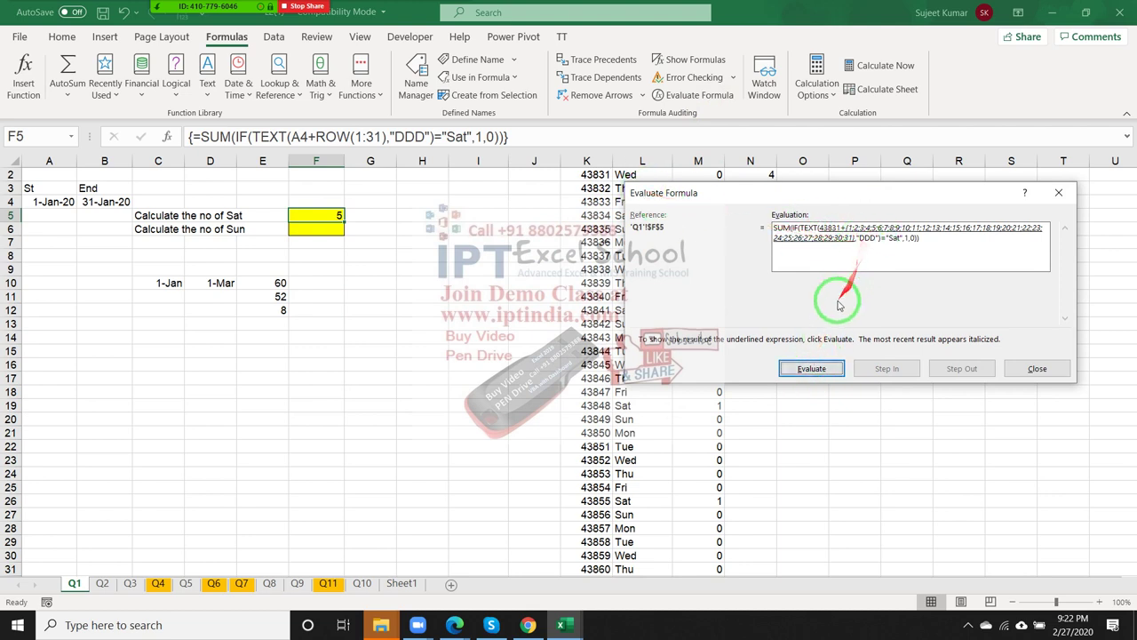
click(812, 369)
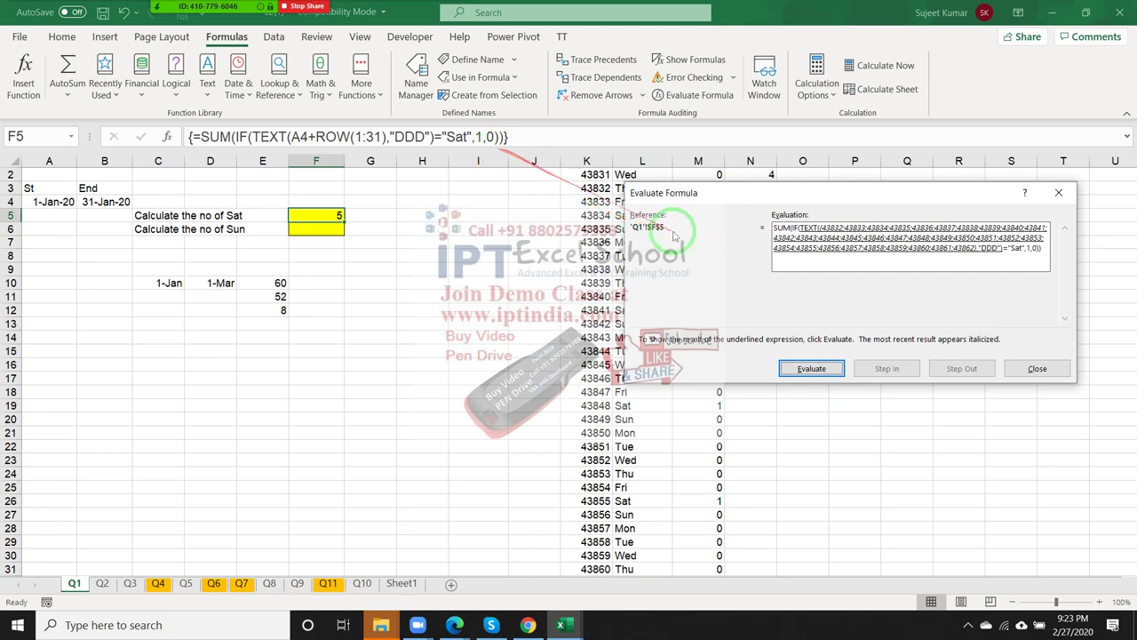
Add -1 after ROW(1:31) in F5's formula and re-enter it as an array formula
click(1053, 368)
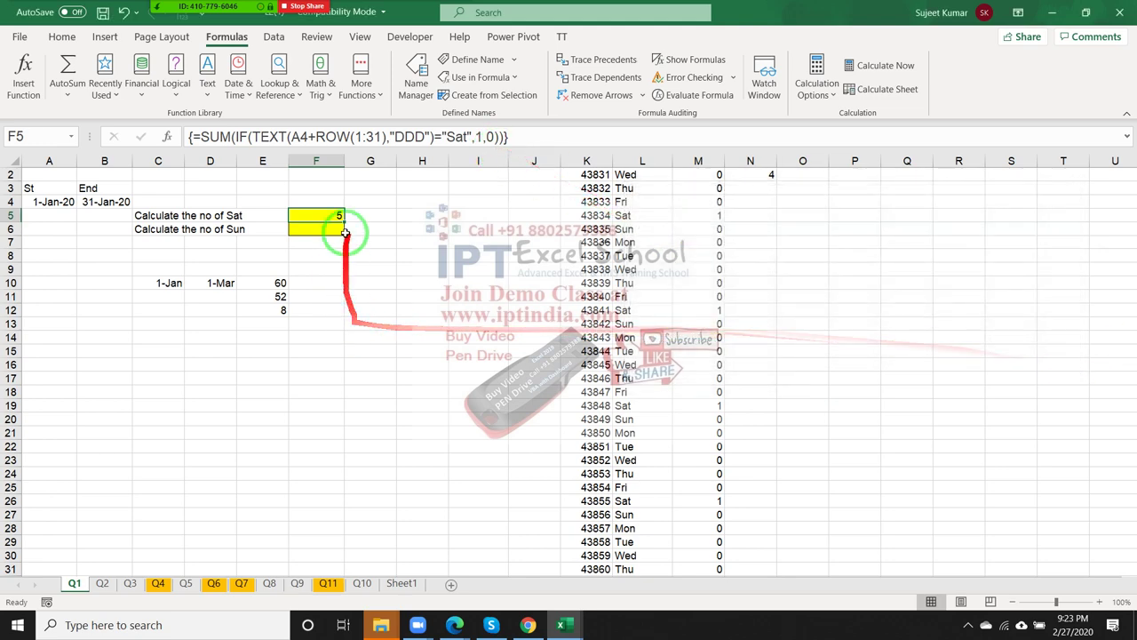
click(388, 140)
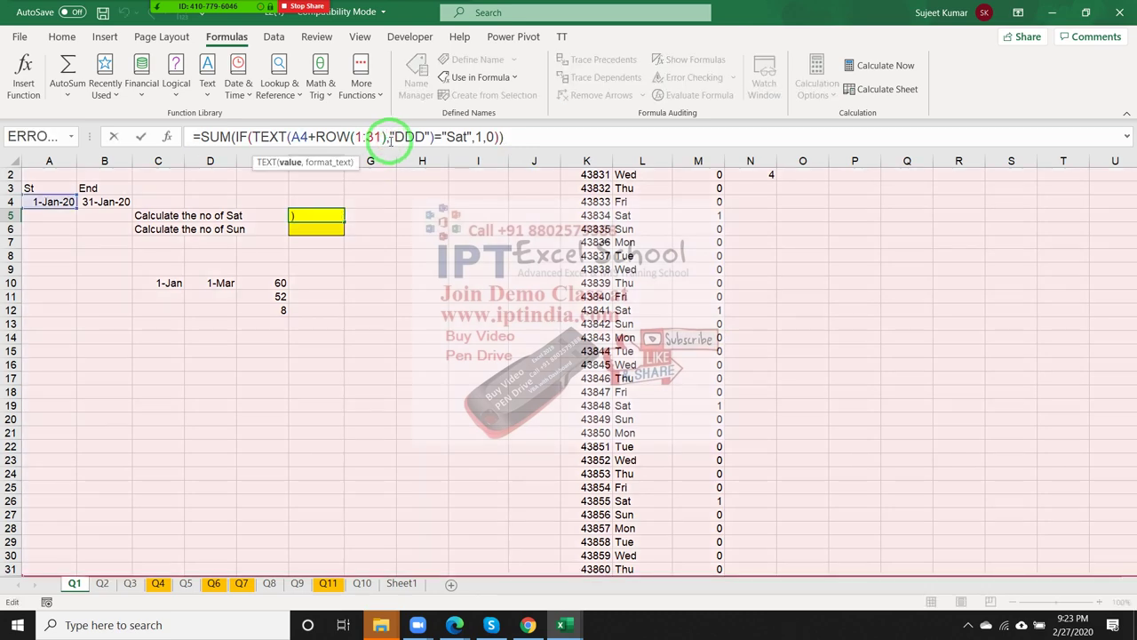
text(-1)
key(ctrl+shift+Return)
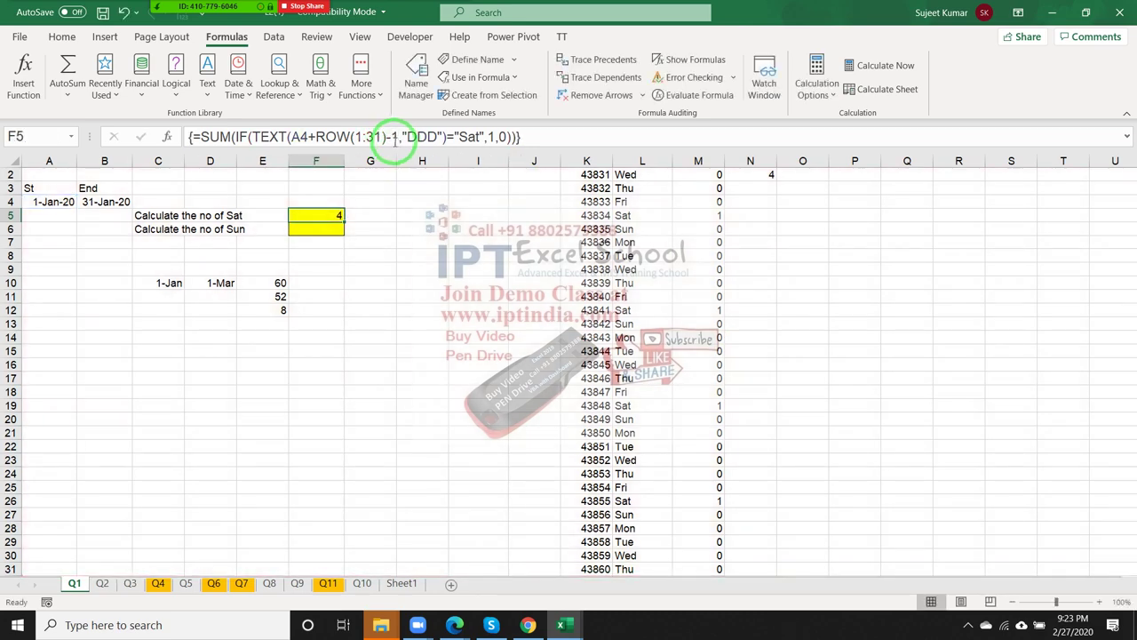
Evaluate F5's corrected formula step by step to confirm it now totals 4 Saturdays
click(725, 97)
click(830, 370)
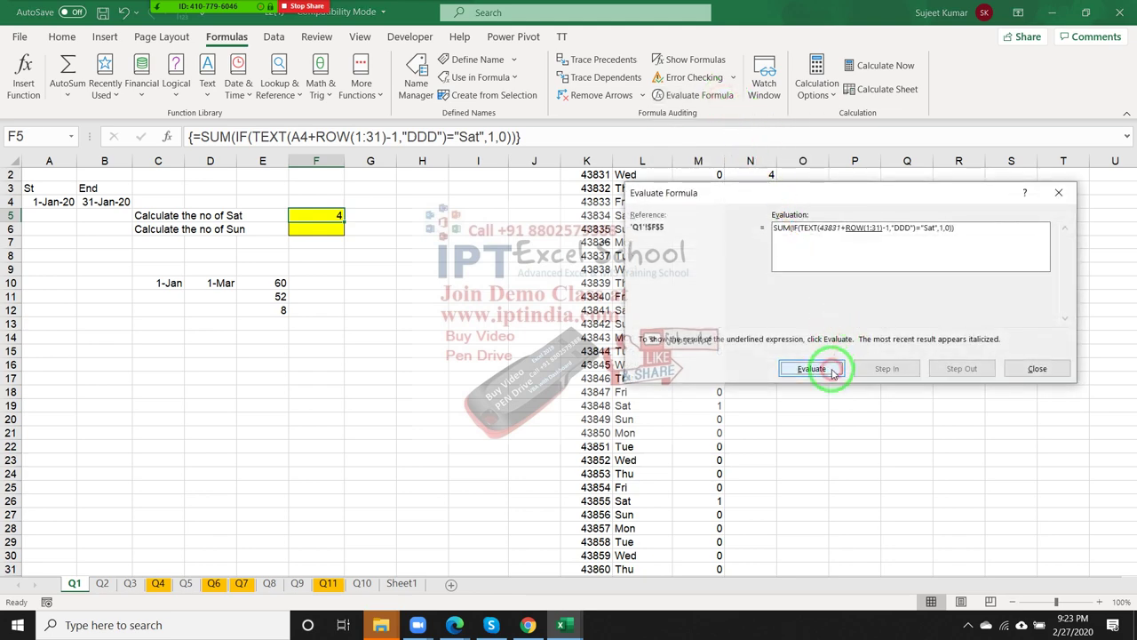
click(832, 371)
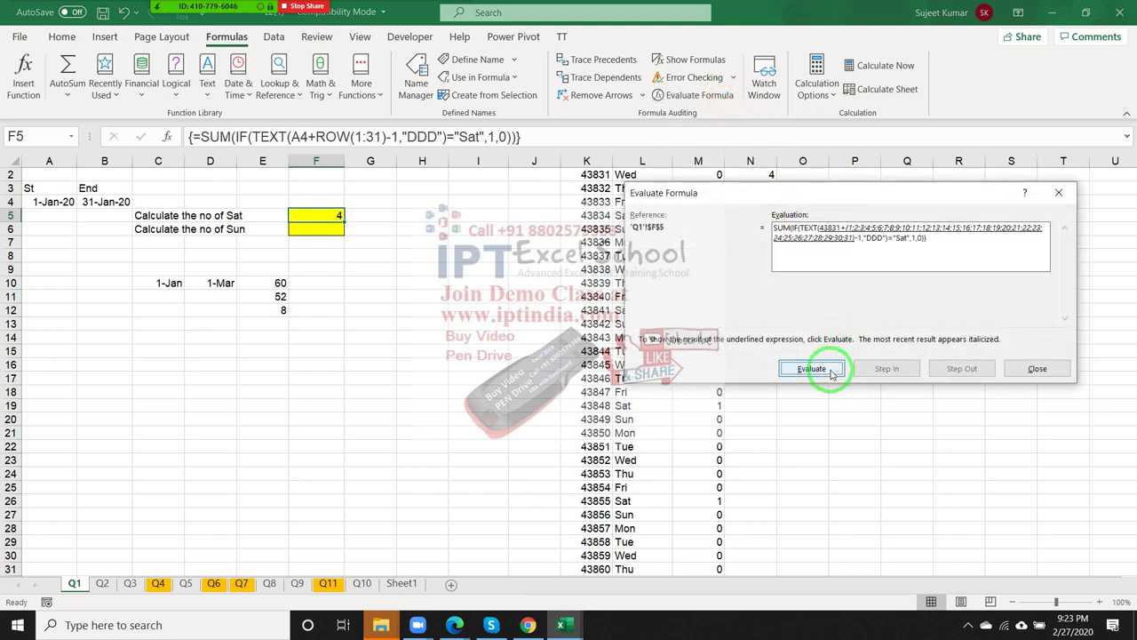
click(832, 371)
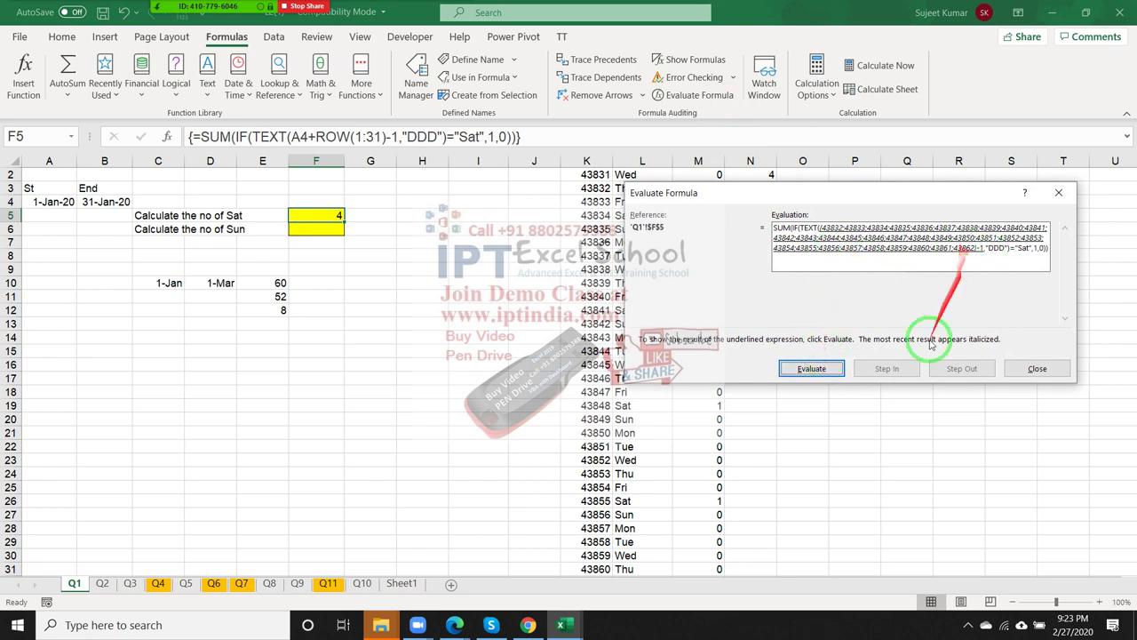
click(803, 371)
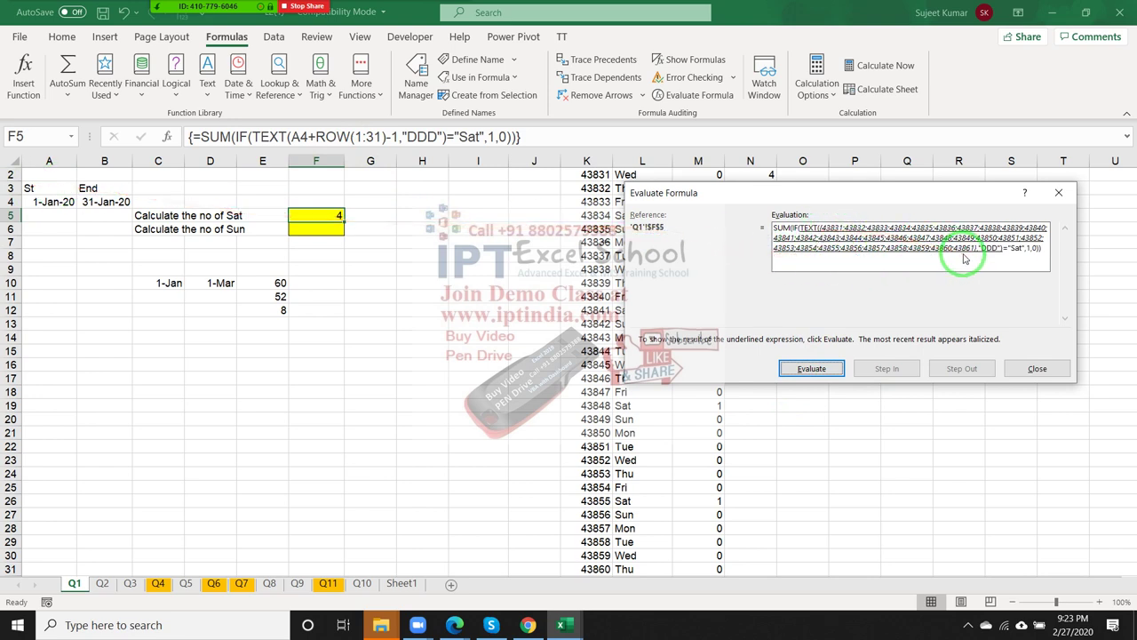
click(810, 371)
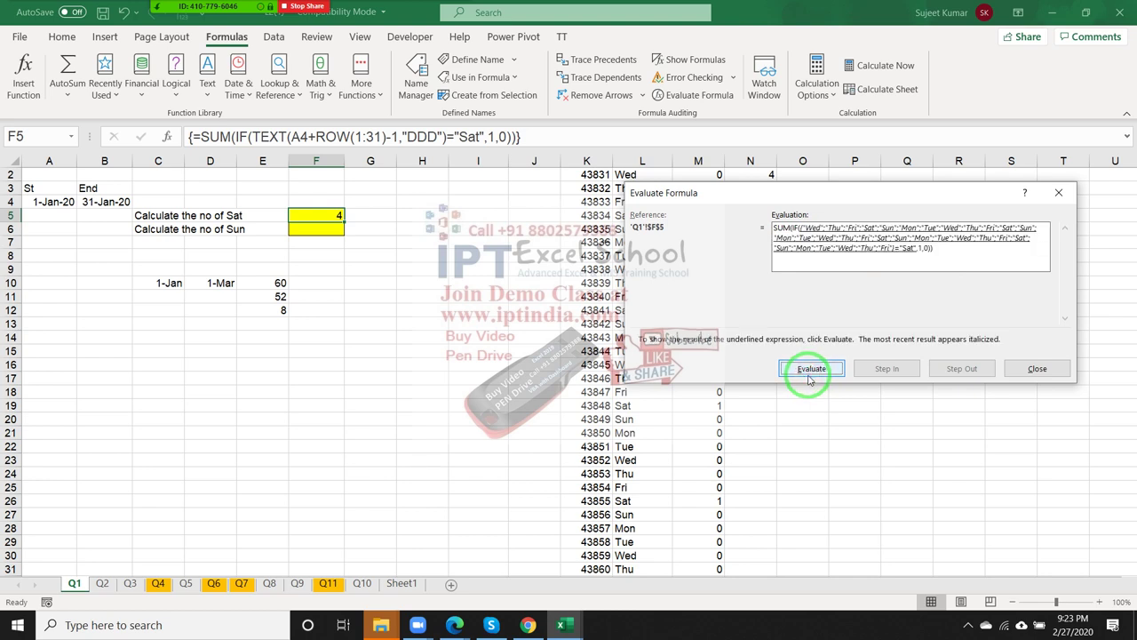
drag(823, 254, 811, 359)
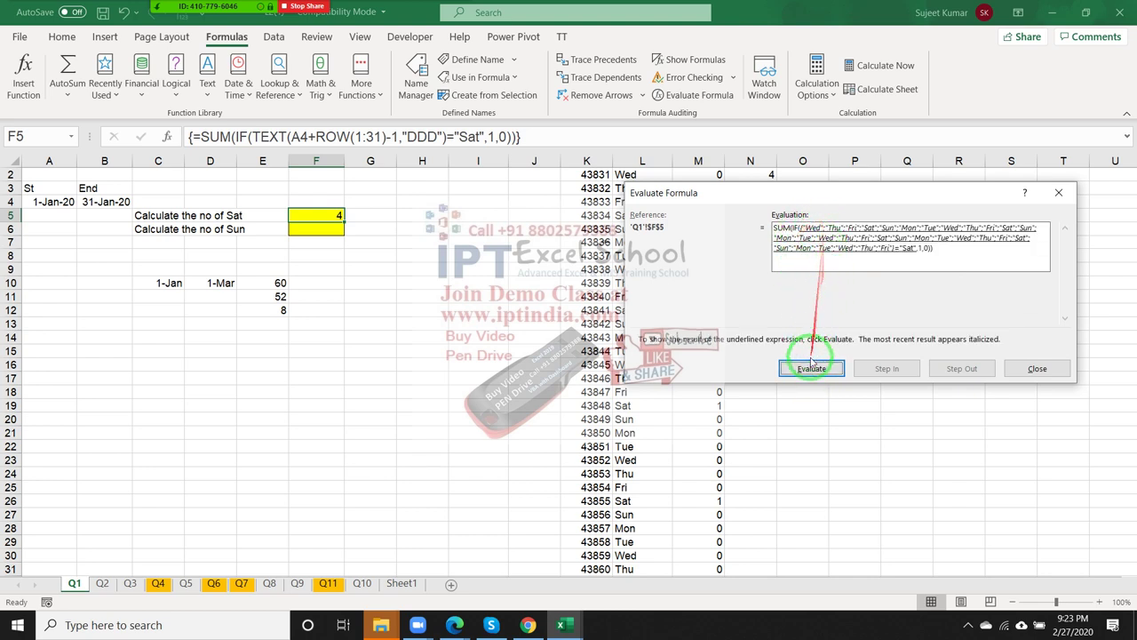
click(810, 369)
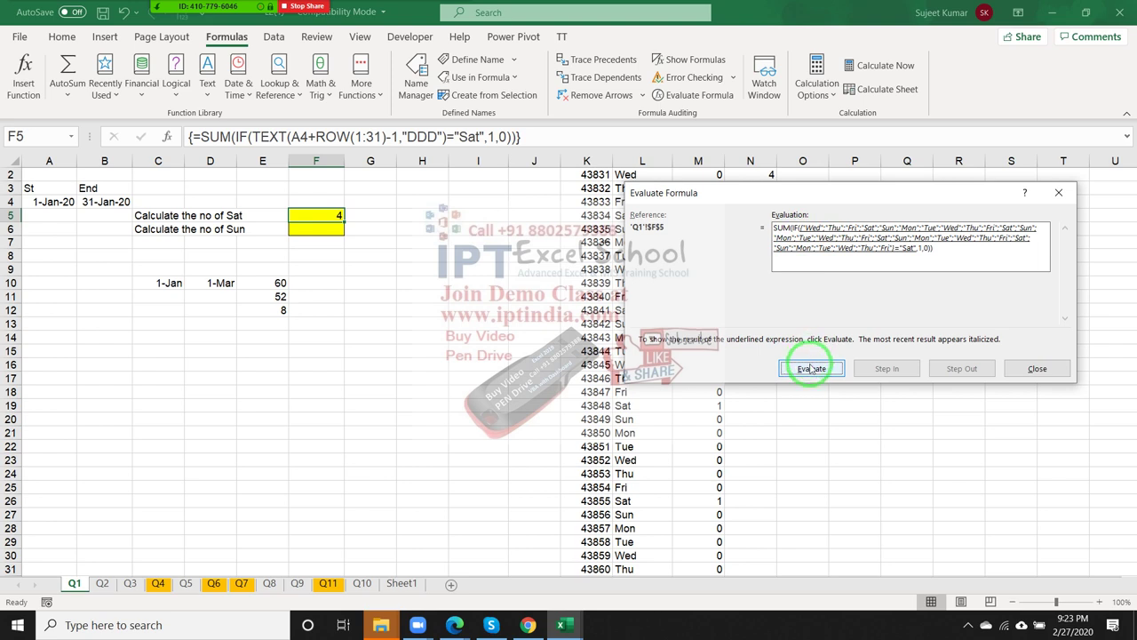
click(810, 368)
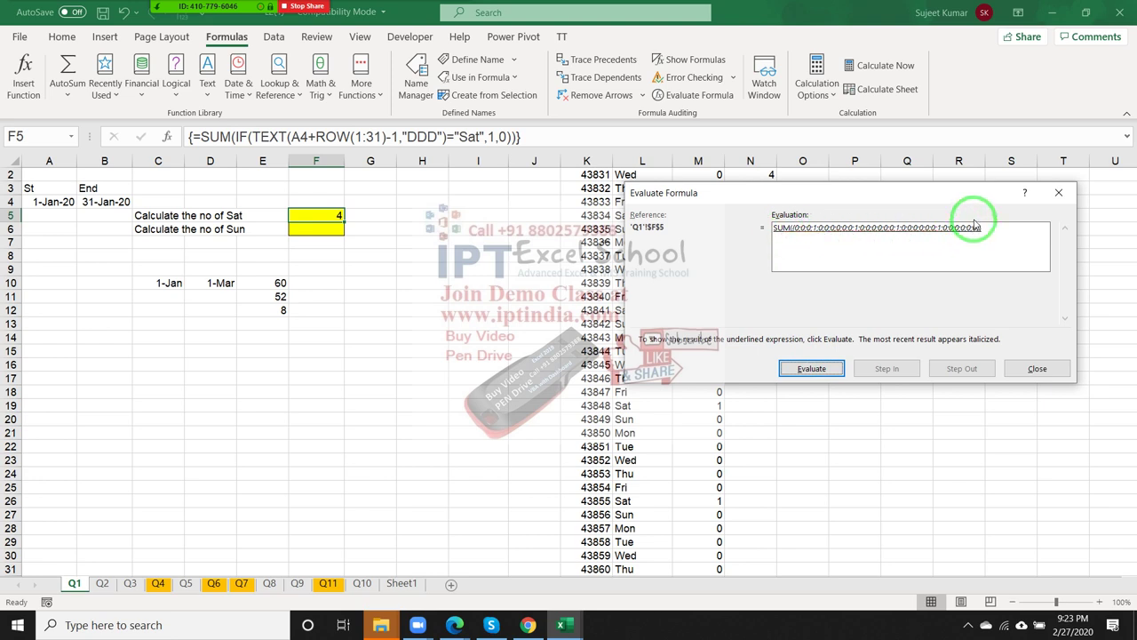
key(Return)
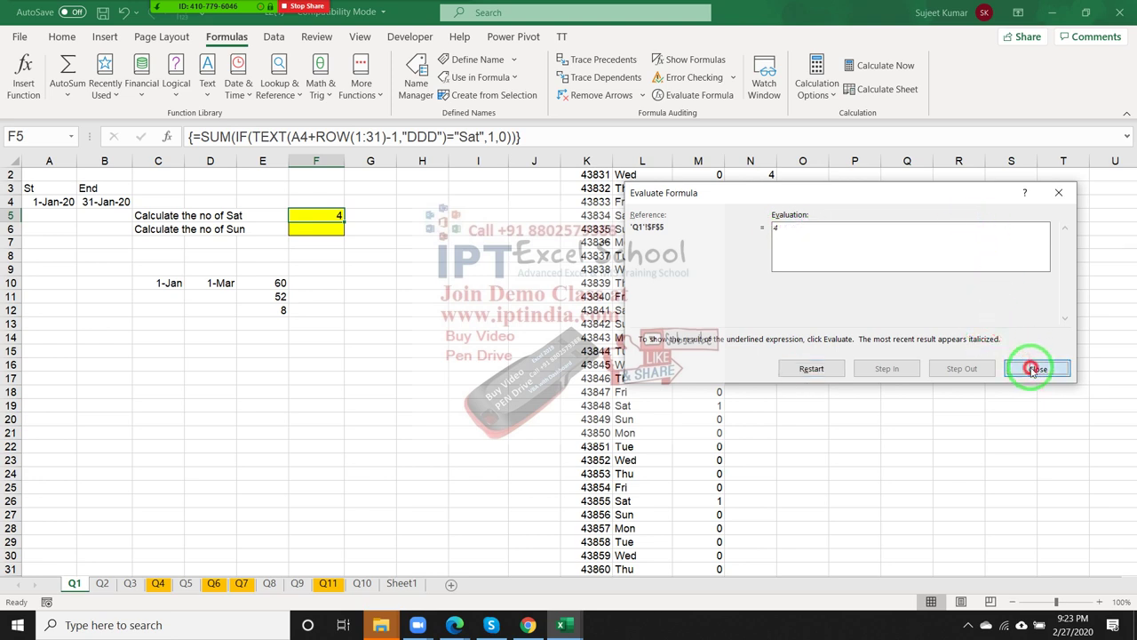
click(1036, 368)
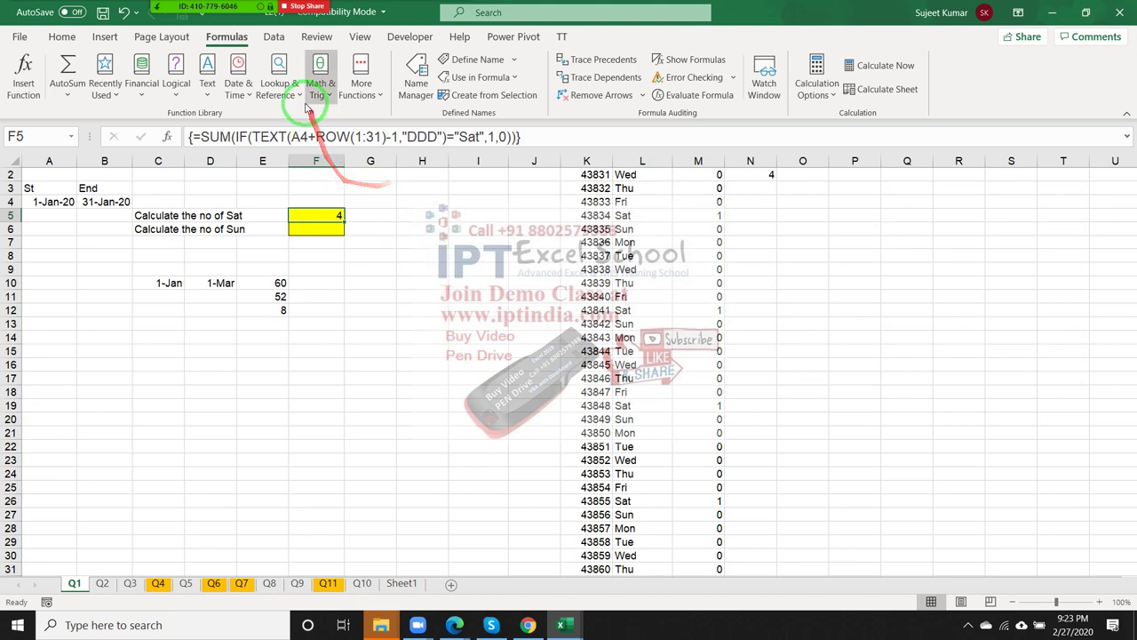
click(122, 7)
click(285, 142)
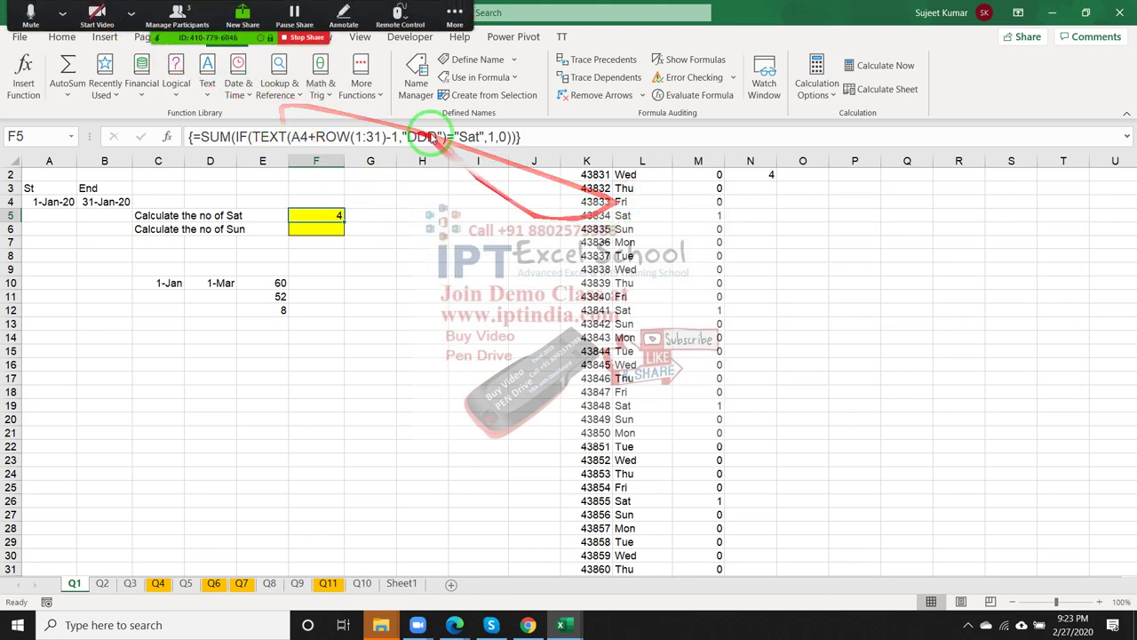
click(203, 11)
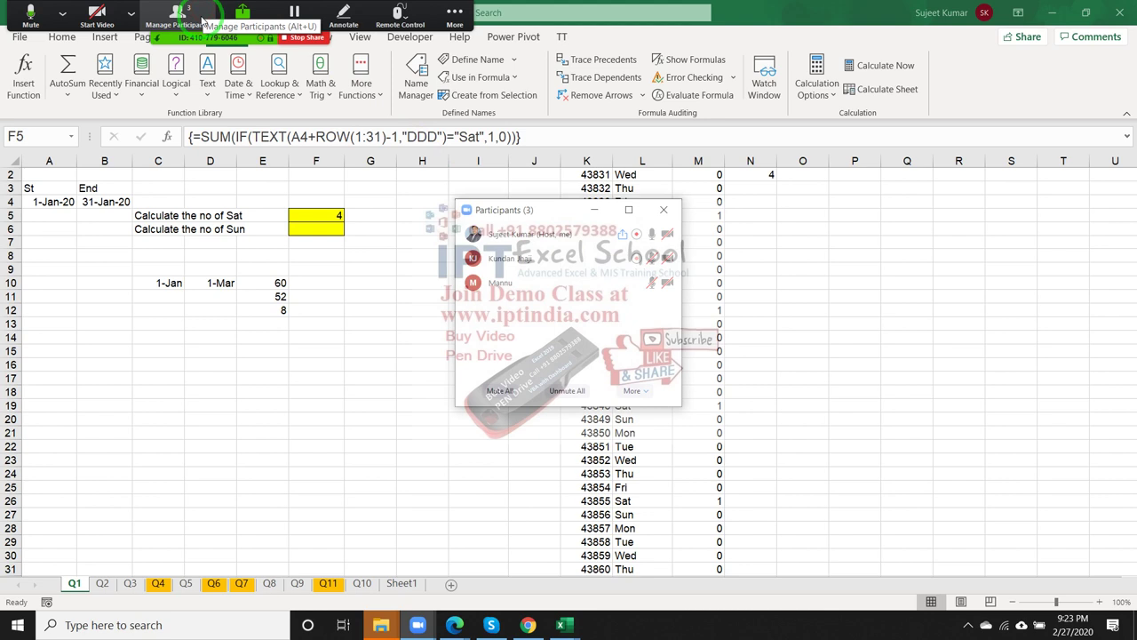
click(672, 212)
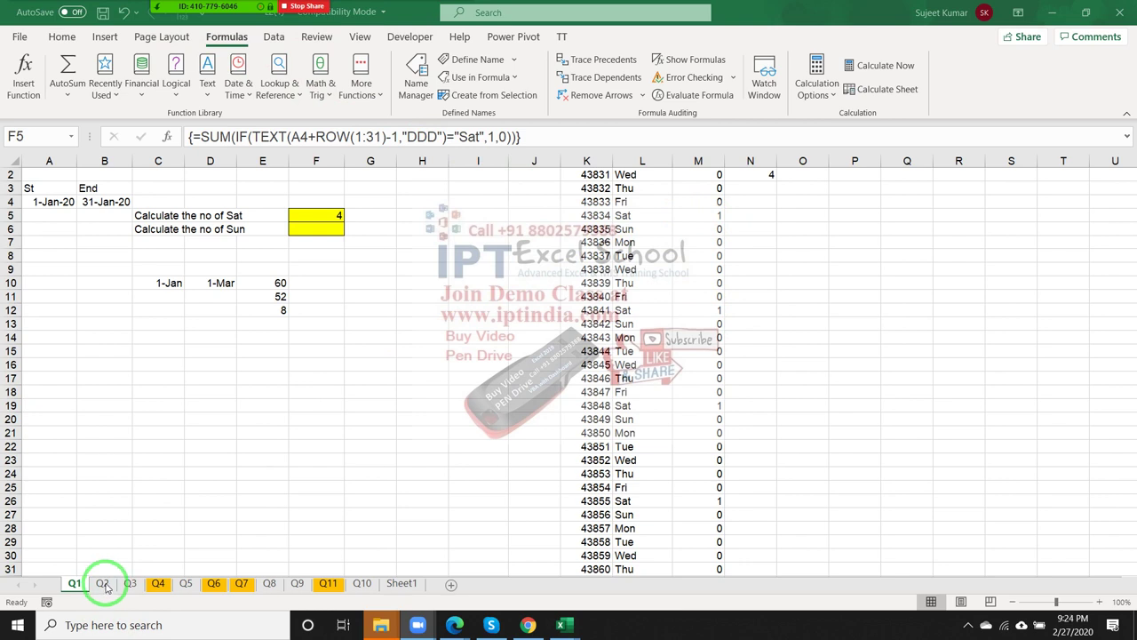
On the Q2 sheet, enter 1/1 as the month start date in A3
click(103, 584)
click(103, 584)
click(417, 365)
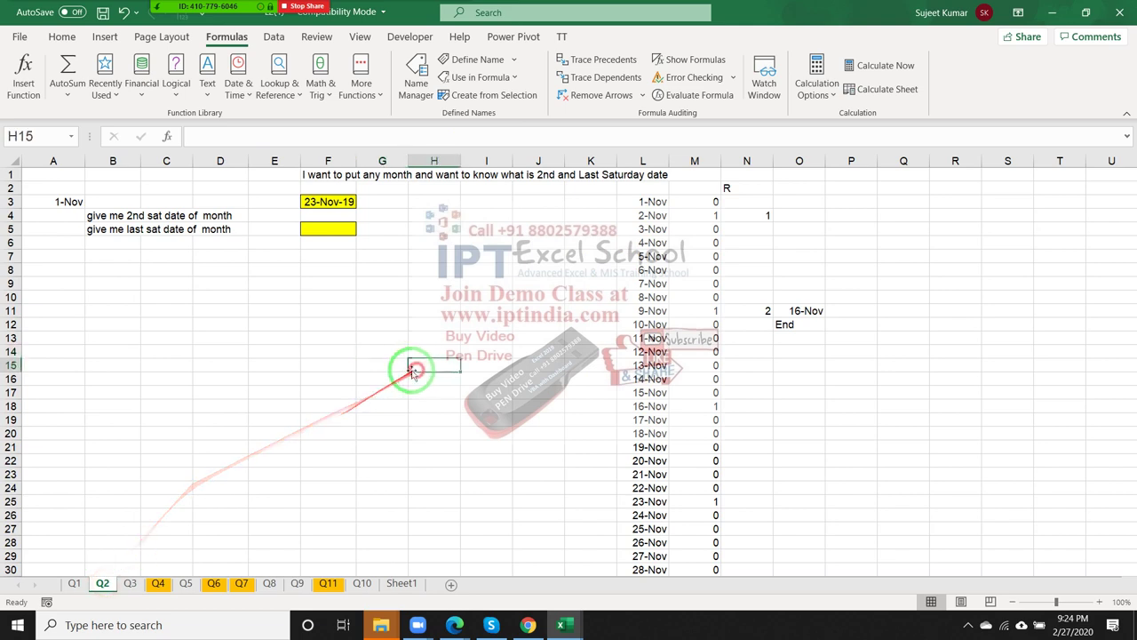
click(52, 201)
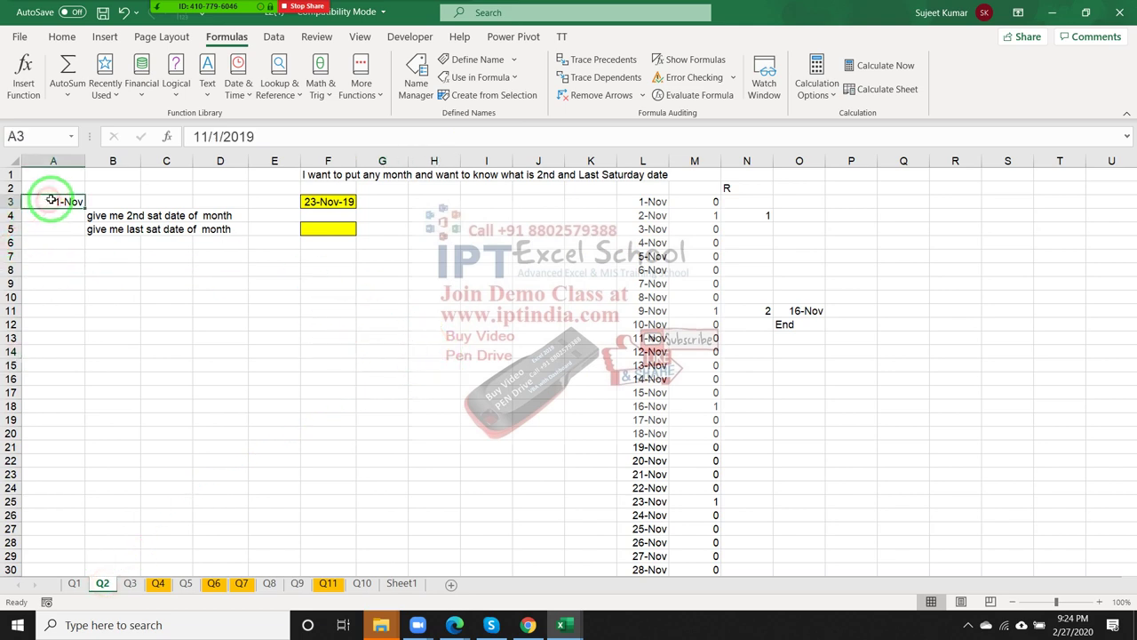
text(1/1)
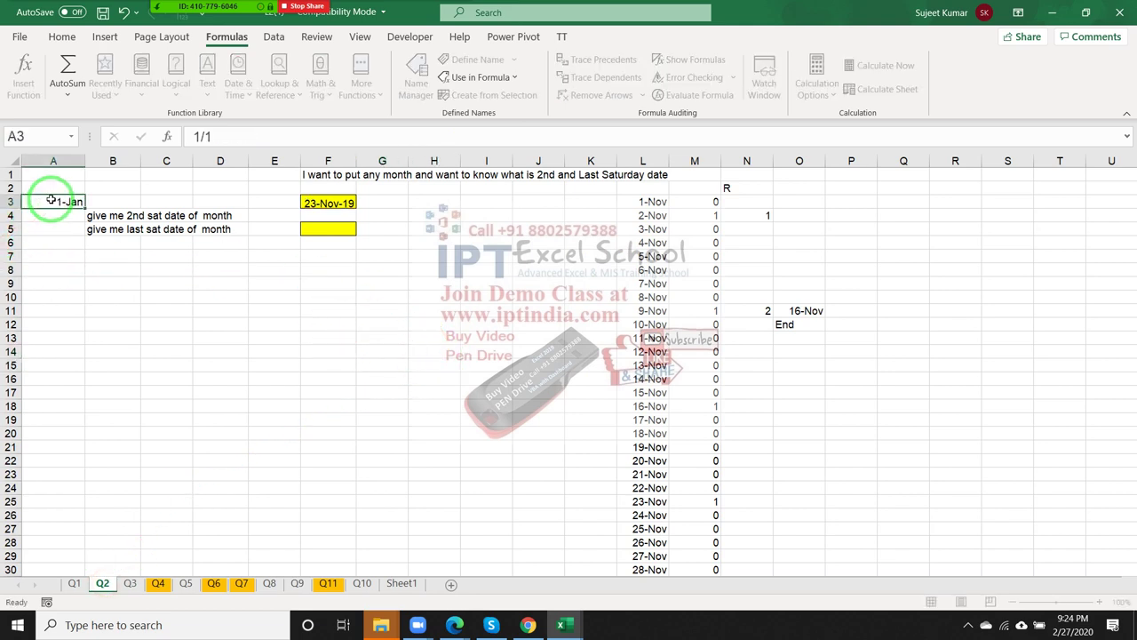
key(Return)
Select the November date columns L through M
click(106, 215)
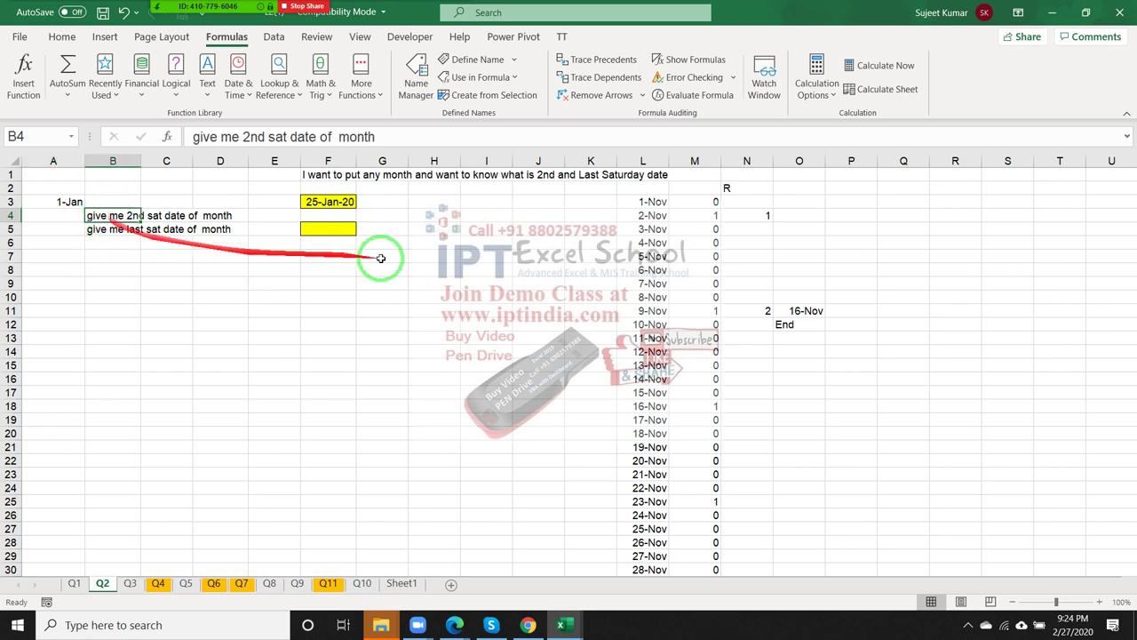
click(669, 163)
drag(668, 166, 689, 166)
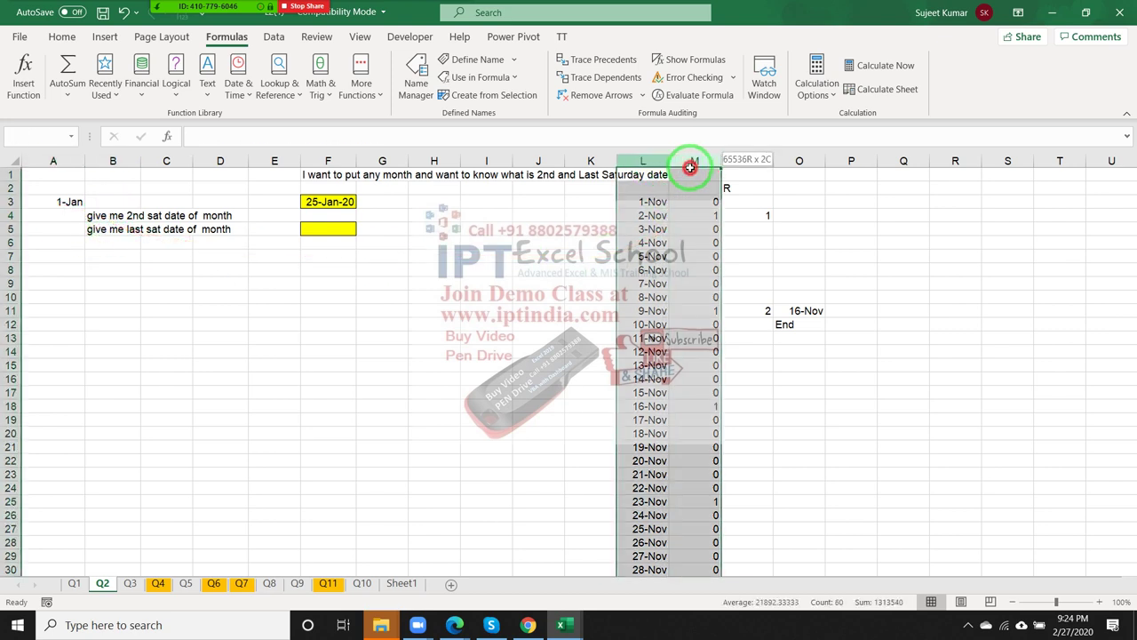
Delete the old Saturday flags and helper counts from columns M and N
drag(691, 167, 786, 175)
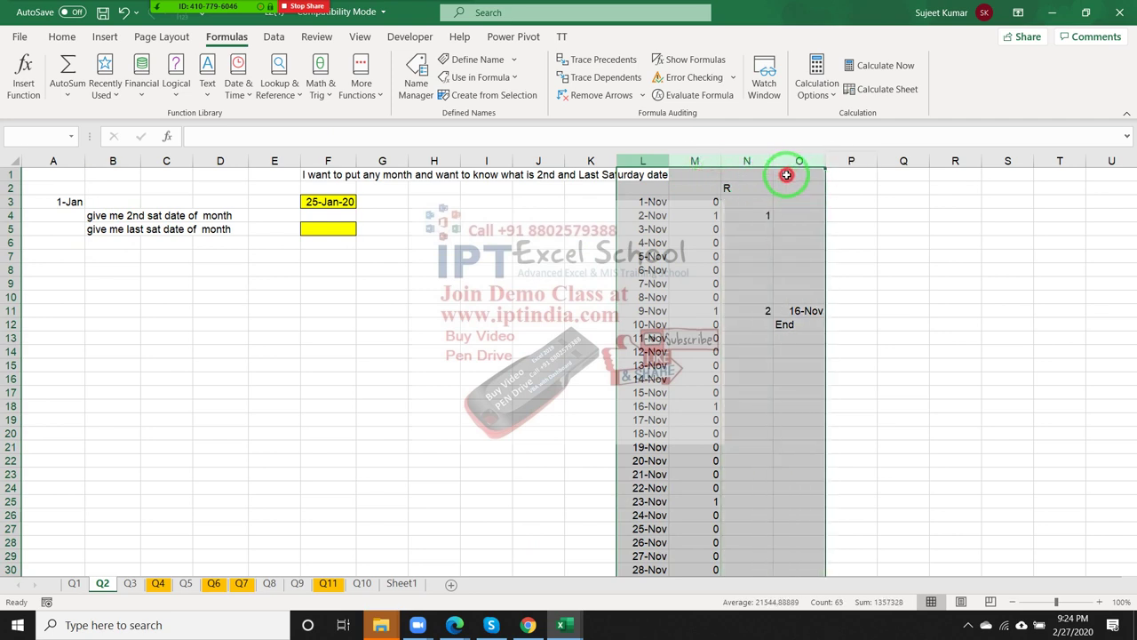
click(377, 258)
click(328, 203)
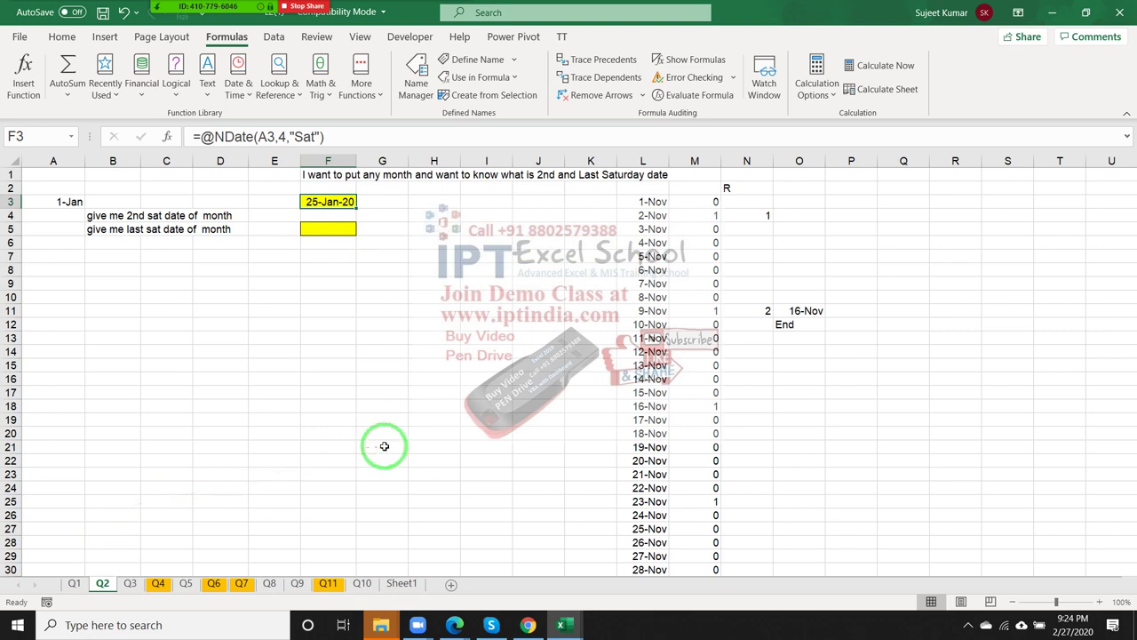
click(807, 337)
click(786, 324)
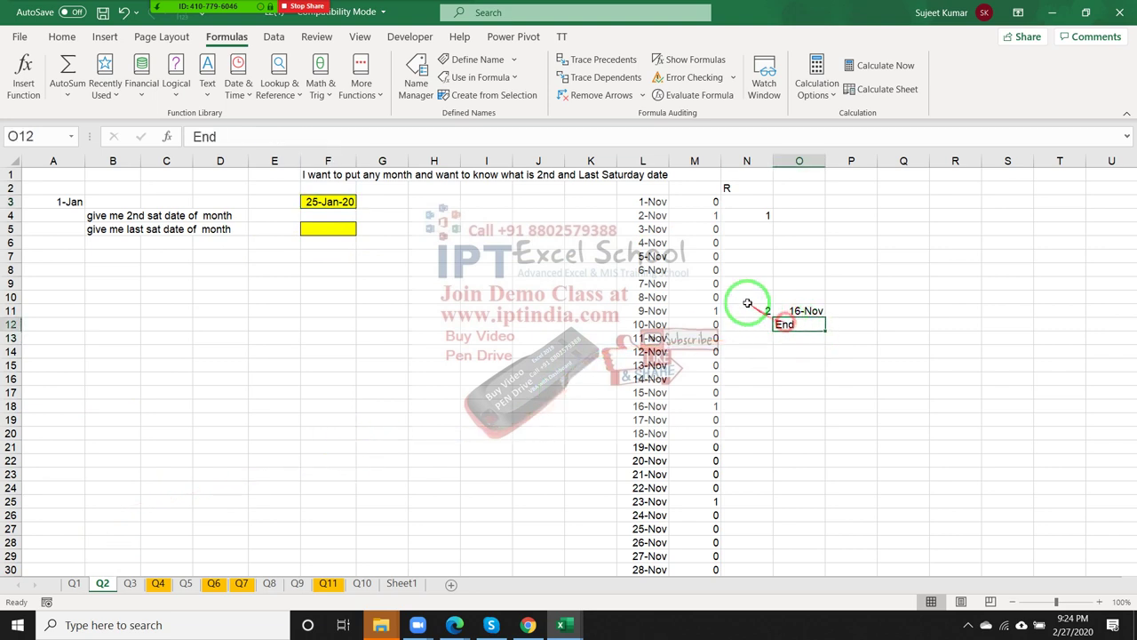
click(715, 202)
drag(702, 162, 746, 169)
key(Delete)
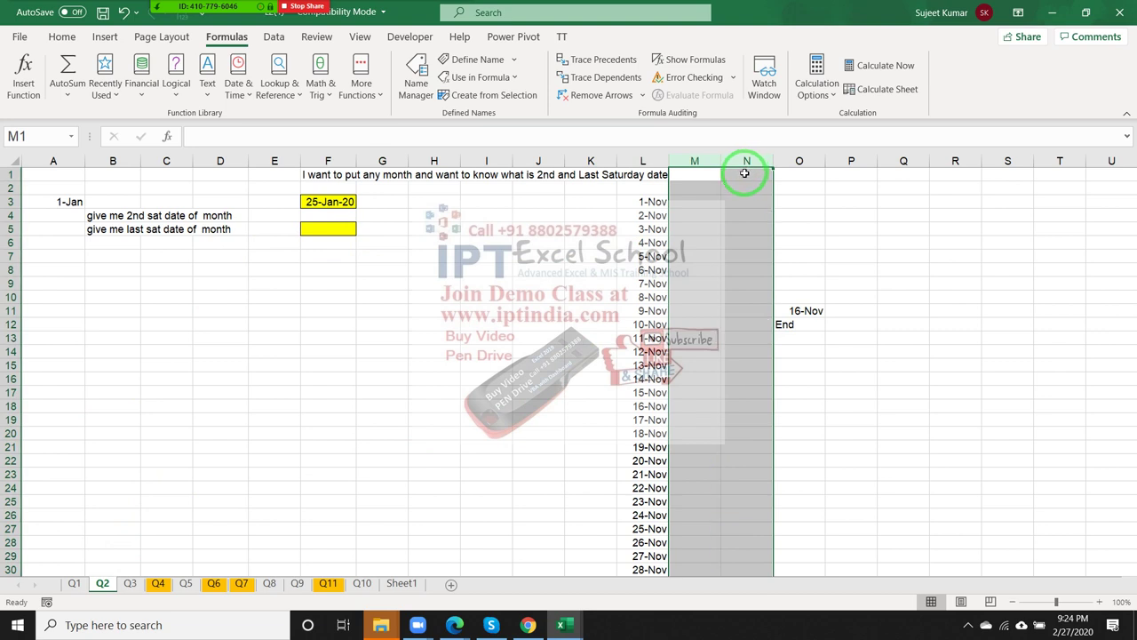
key(Left)
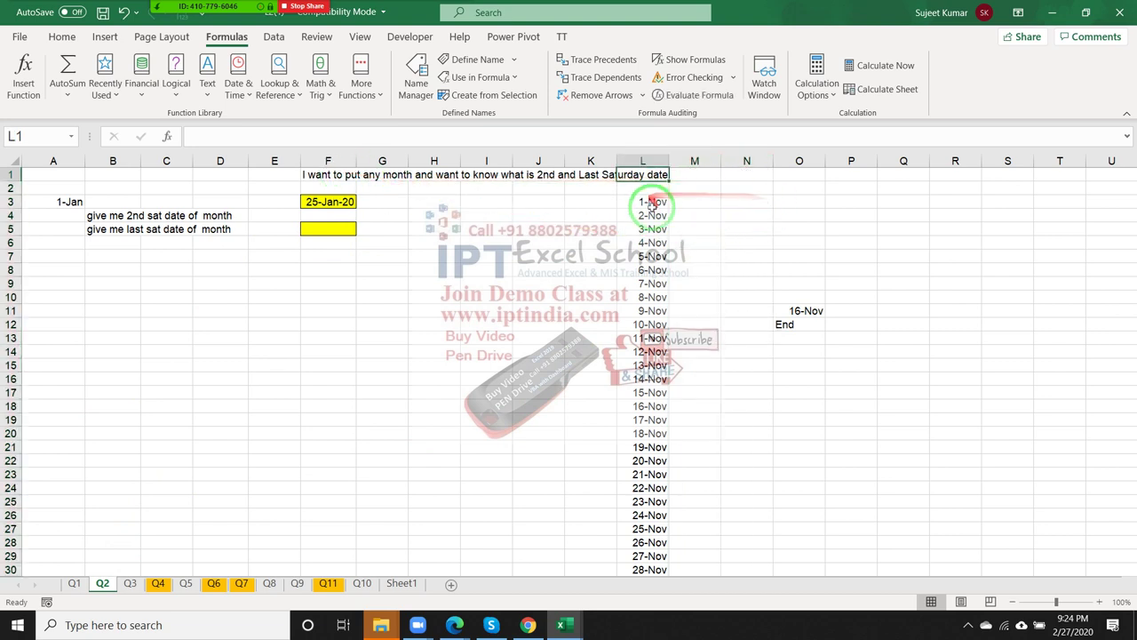
Enter 1/1 in L3 so column L lists January dates through 31-Jan
click(653, 205)
text(1/1)
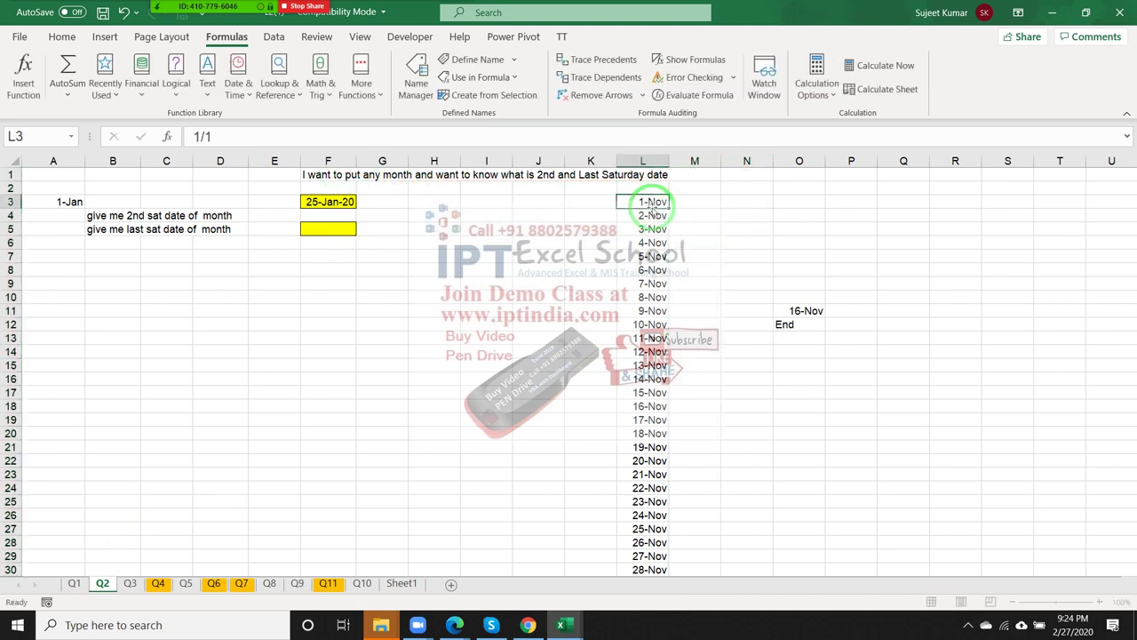
key(Escape)
text(1-Jan)
key(Return)
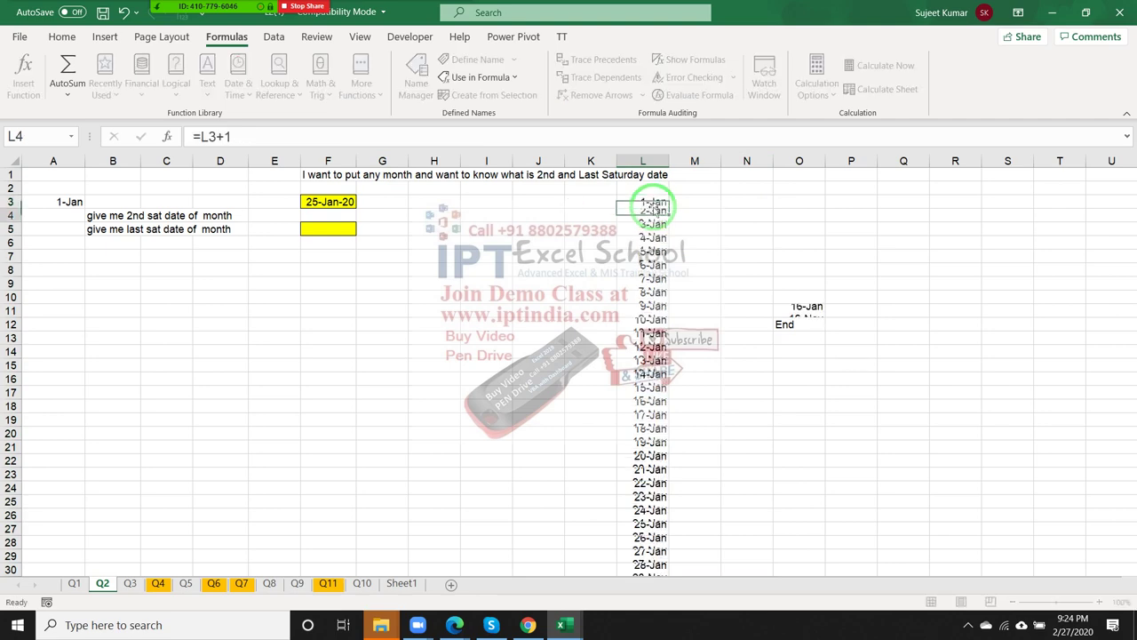
key(ctrl+Down)
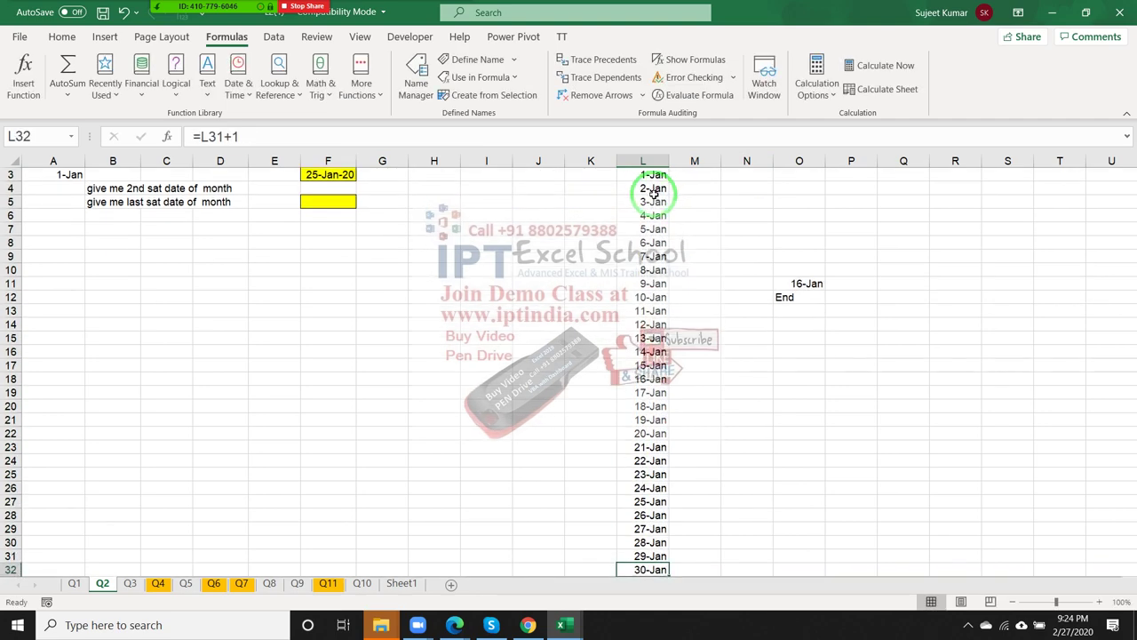
key(Down)
key(Up)
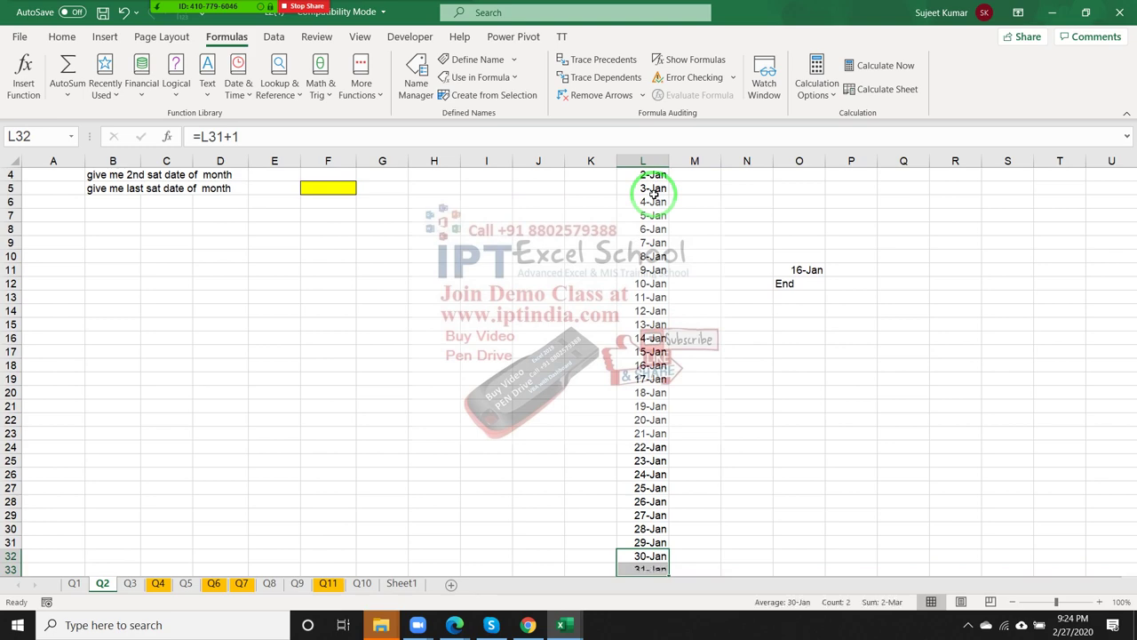
key(ctrl+Up)
Enter =TEXT(L3,"DDD") in M3 and fill it down to show each date's weekday
key(Right)
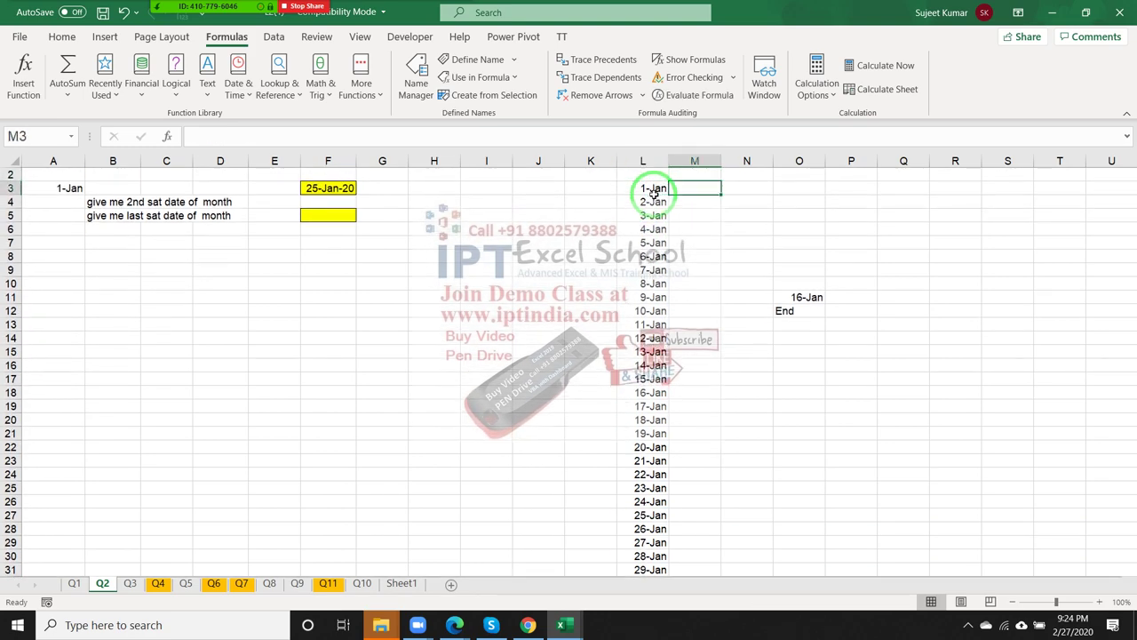
text(=tex)
key(Tab)
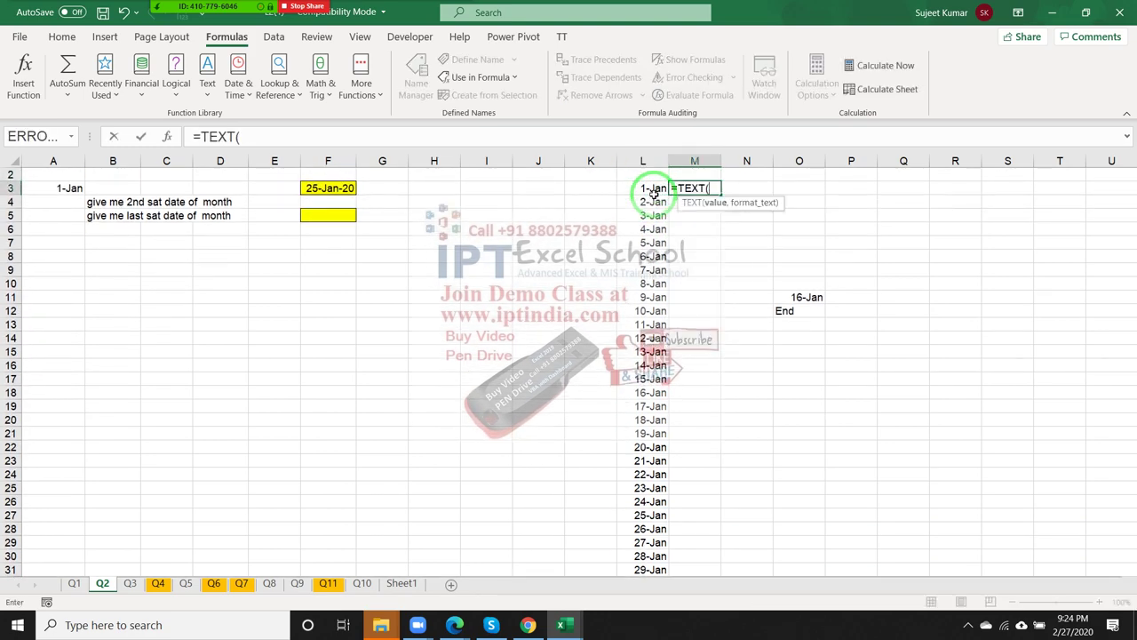
click(653, 189)
text(,"DDD)
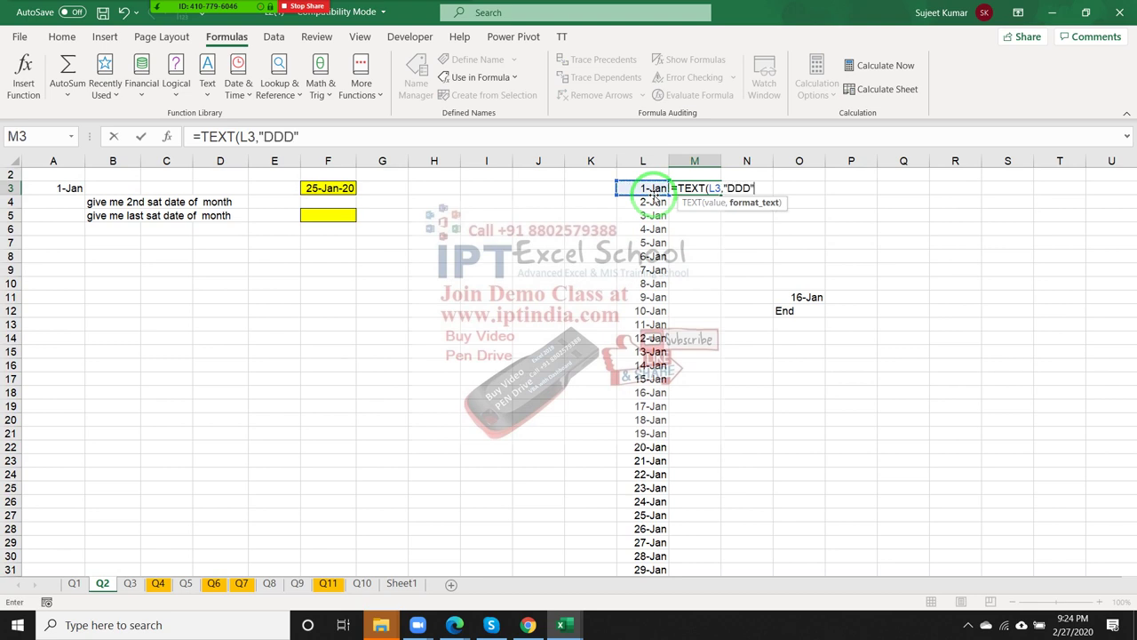
key(Return)
click(682, 188)
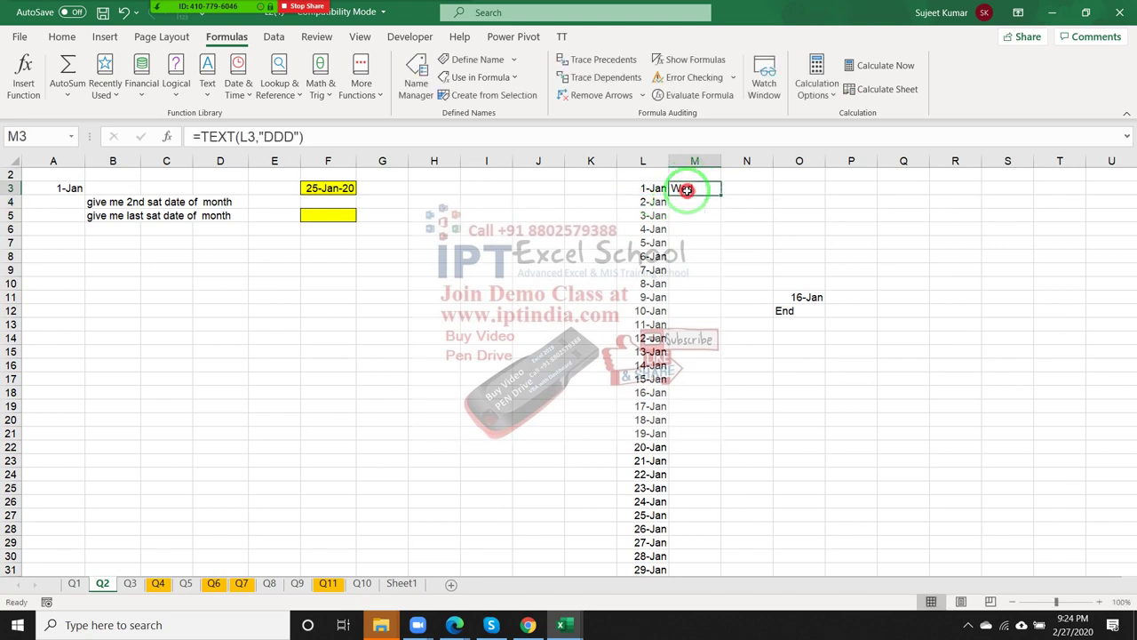
double_click(721, 194)
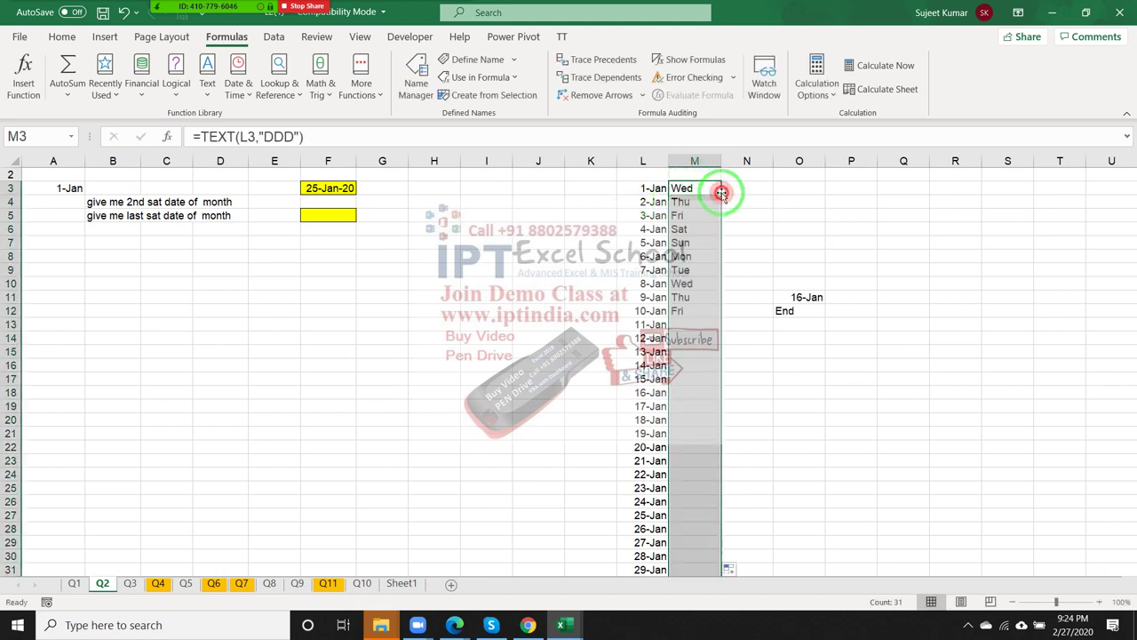
Enter =IF(M3="Sat",L3) in N3 and fill it down to return Saturday date serials
click(741, 189)
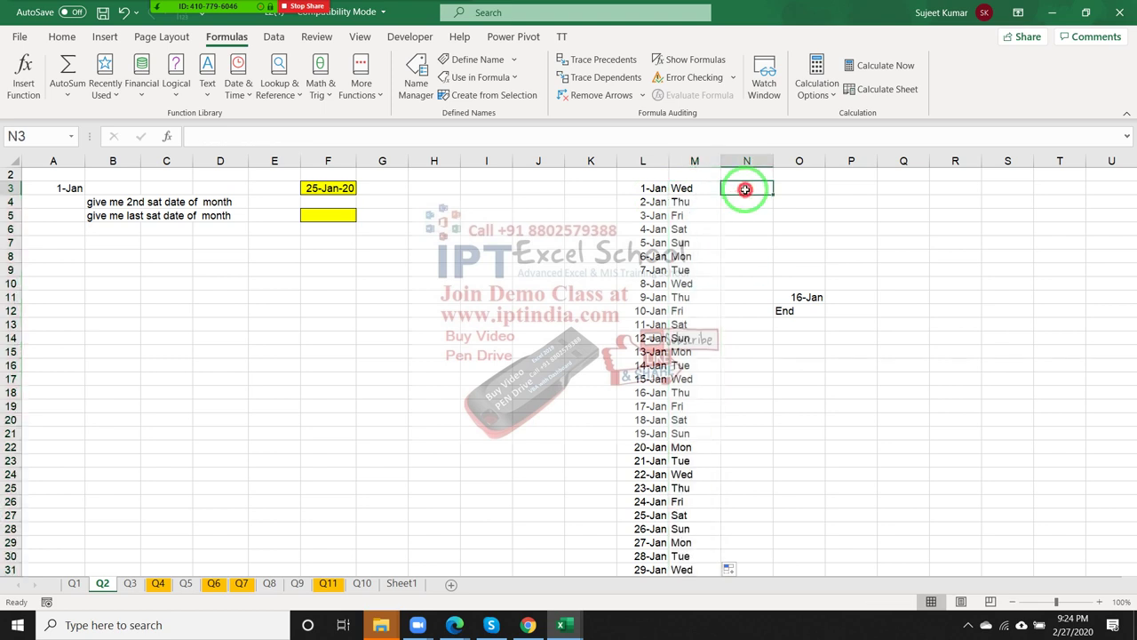
text(=IF()
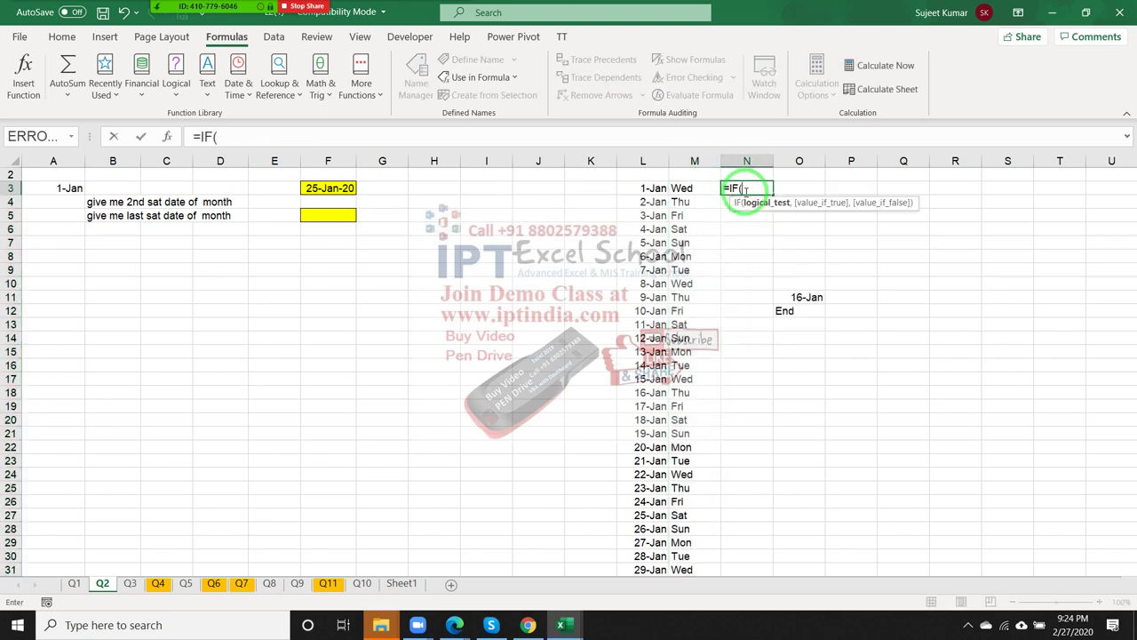
key(Left)
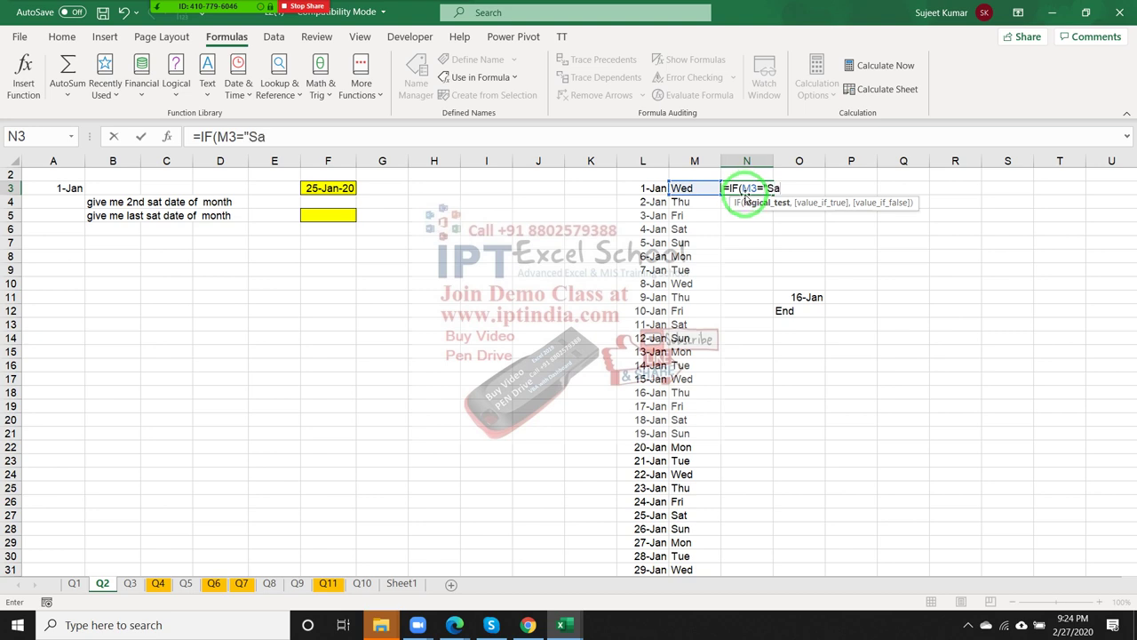
text(t",)
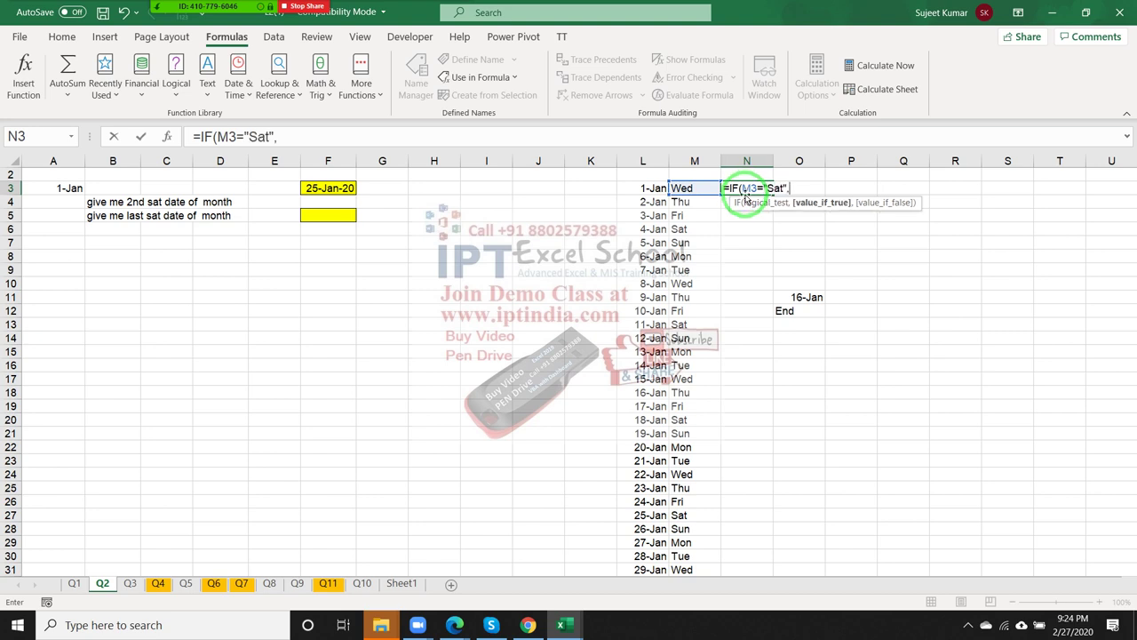
key(Left)
key(Left)
text(,)
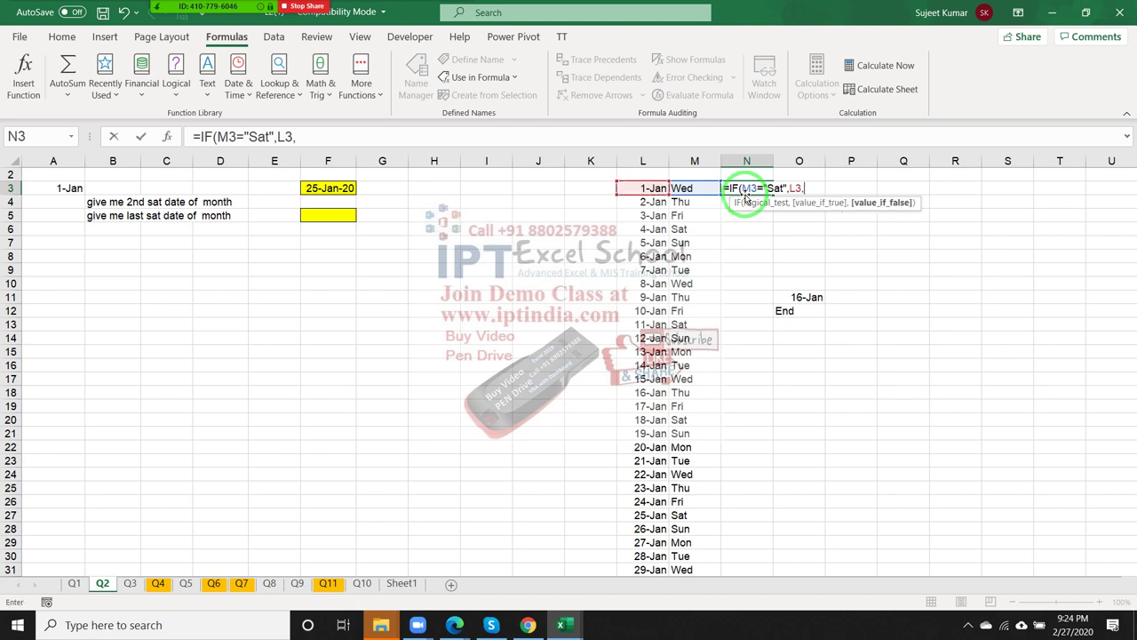
key(BackSpace)
key(Return)
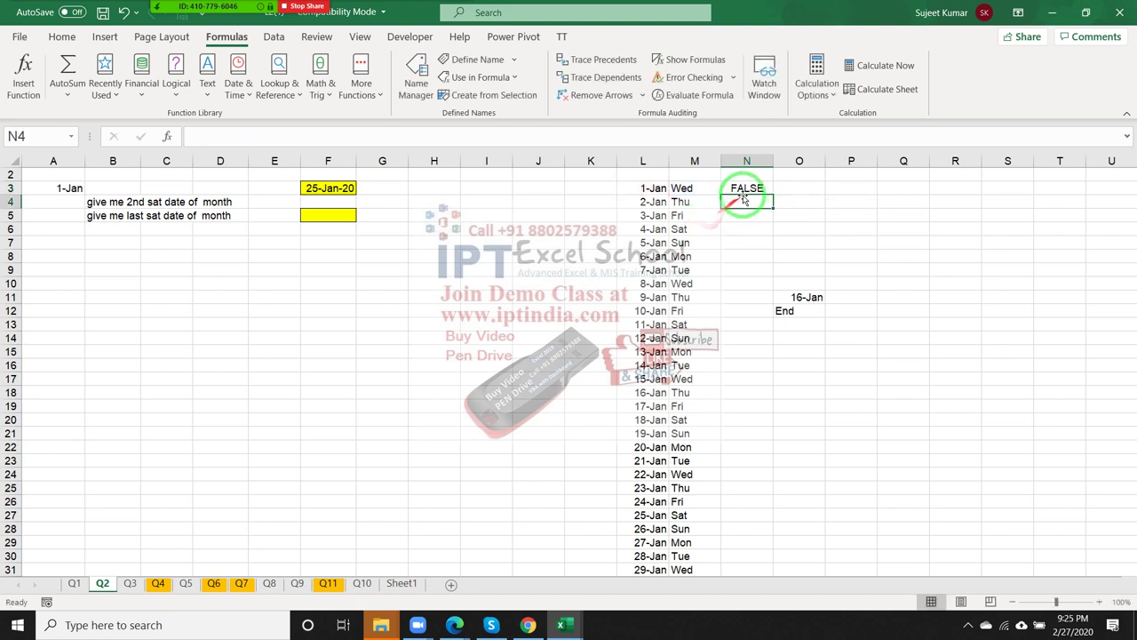
click(745, 188)
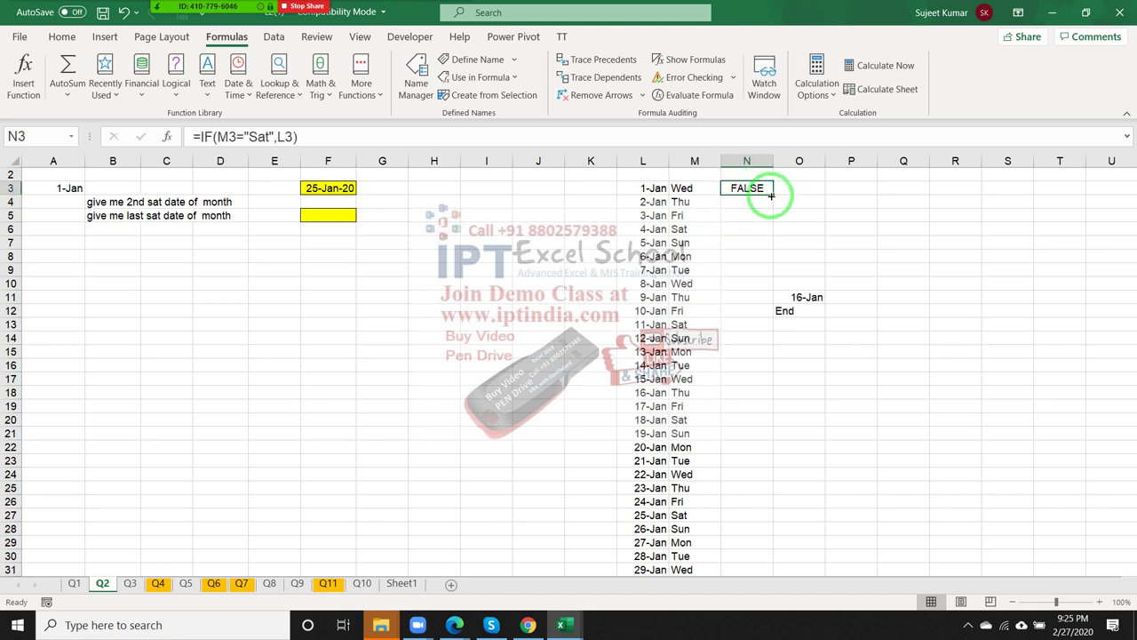
double_click(772, 196)
click(836, 200)
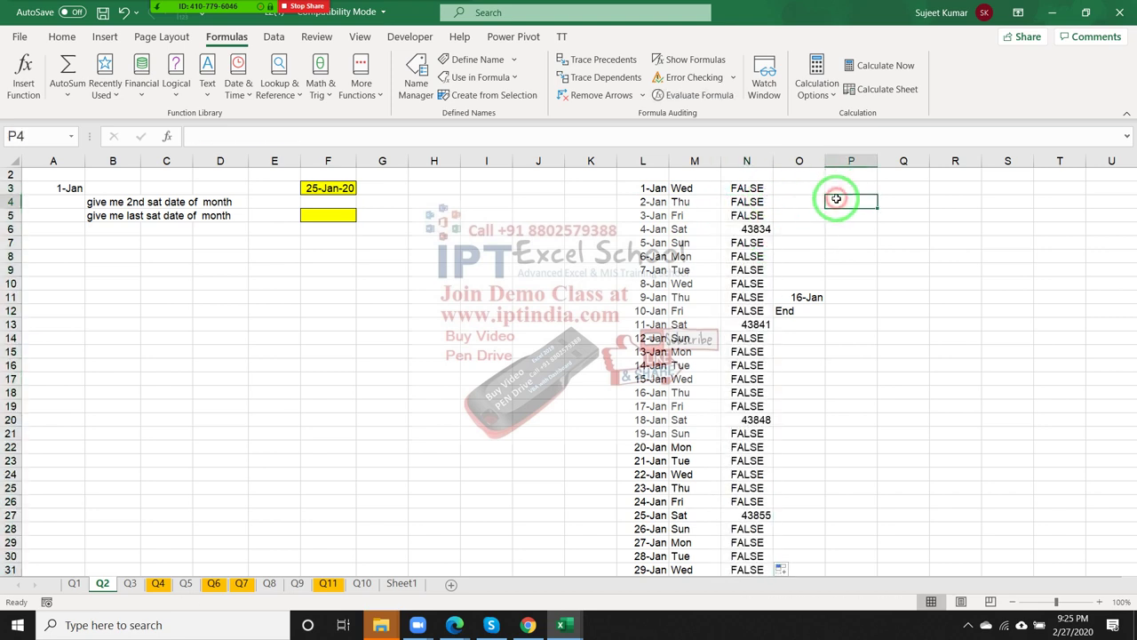
Enter =SMALL(N:N,2) in P4 and format it as a date, showing 11-Jan-20
text(=)
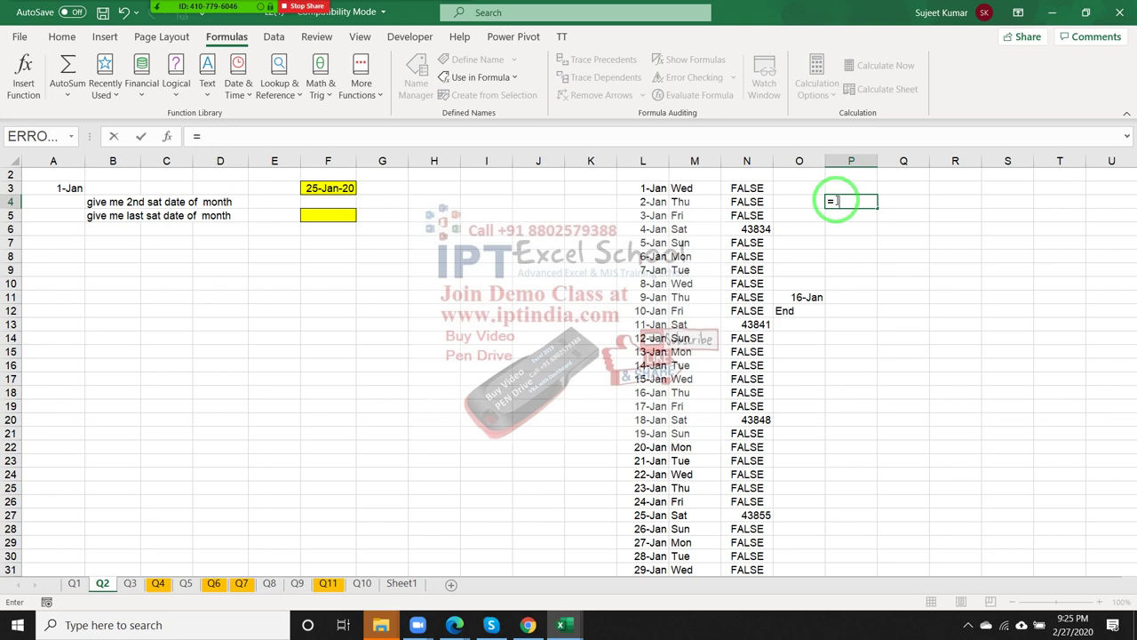
text(sm)
key(Tab)
key(Left)
key(Left)
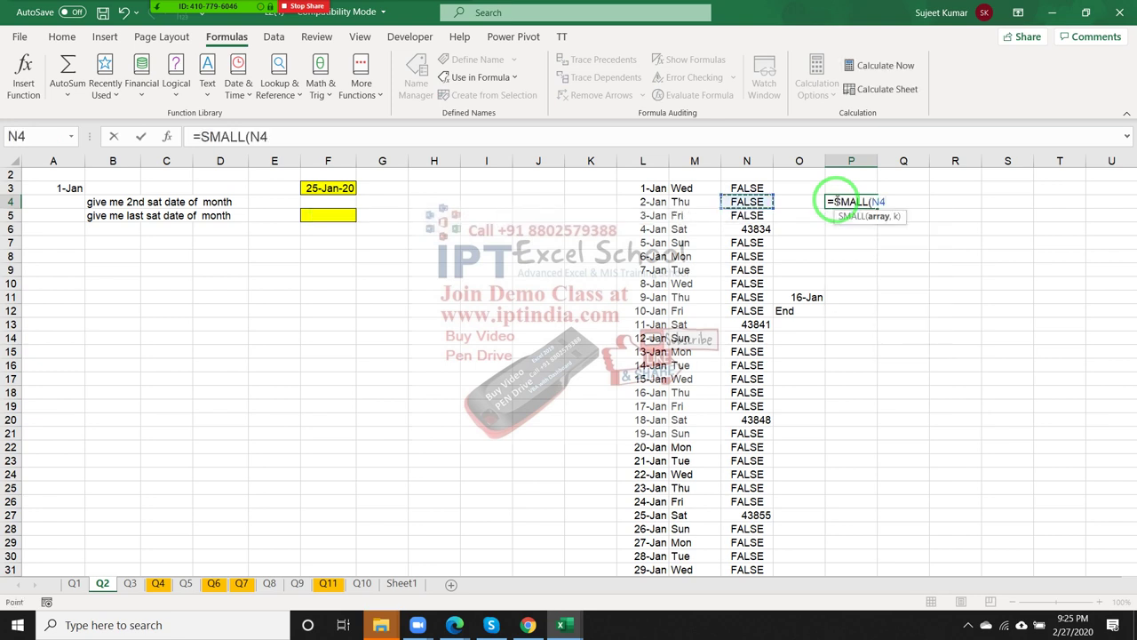
key(ctrl+space)
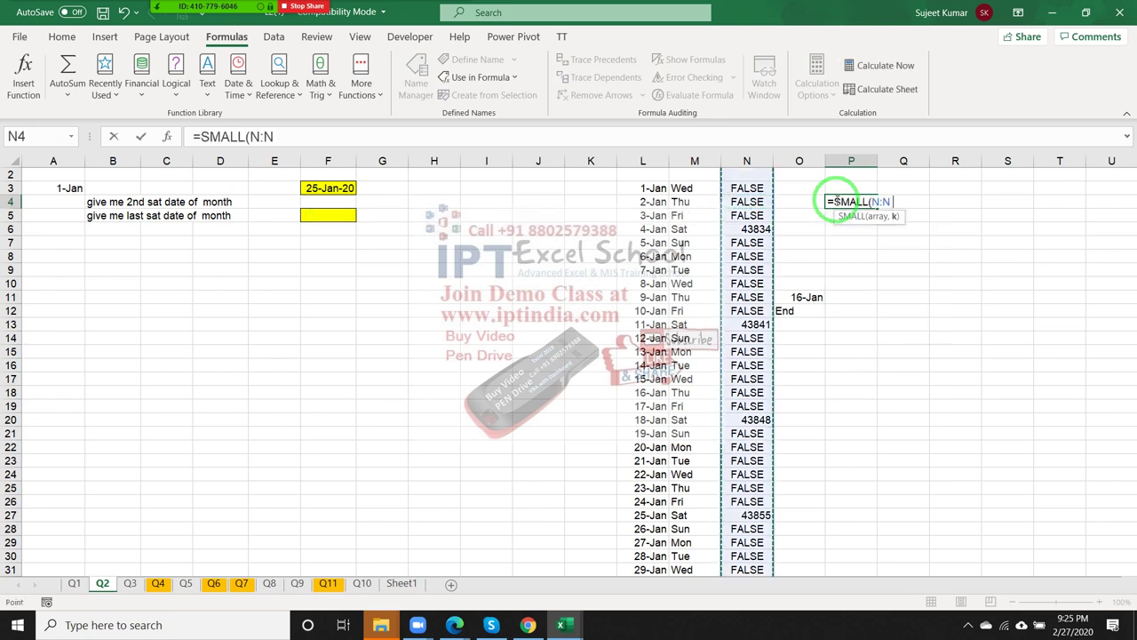
text(,2)
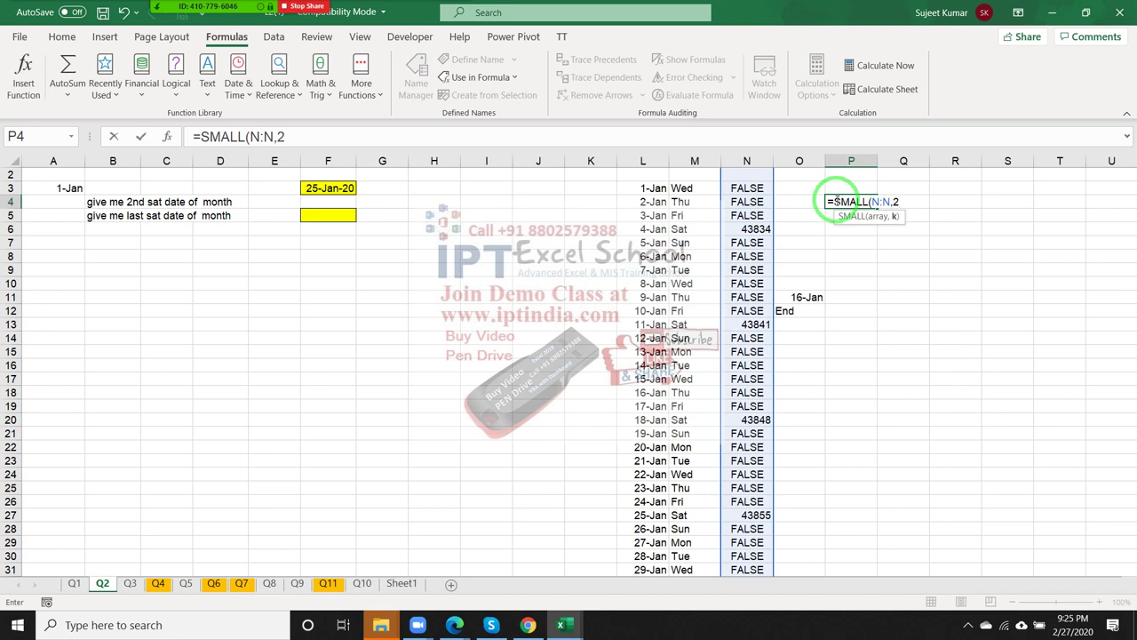
key(Return)
click(836, 201)
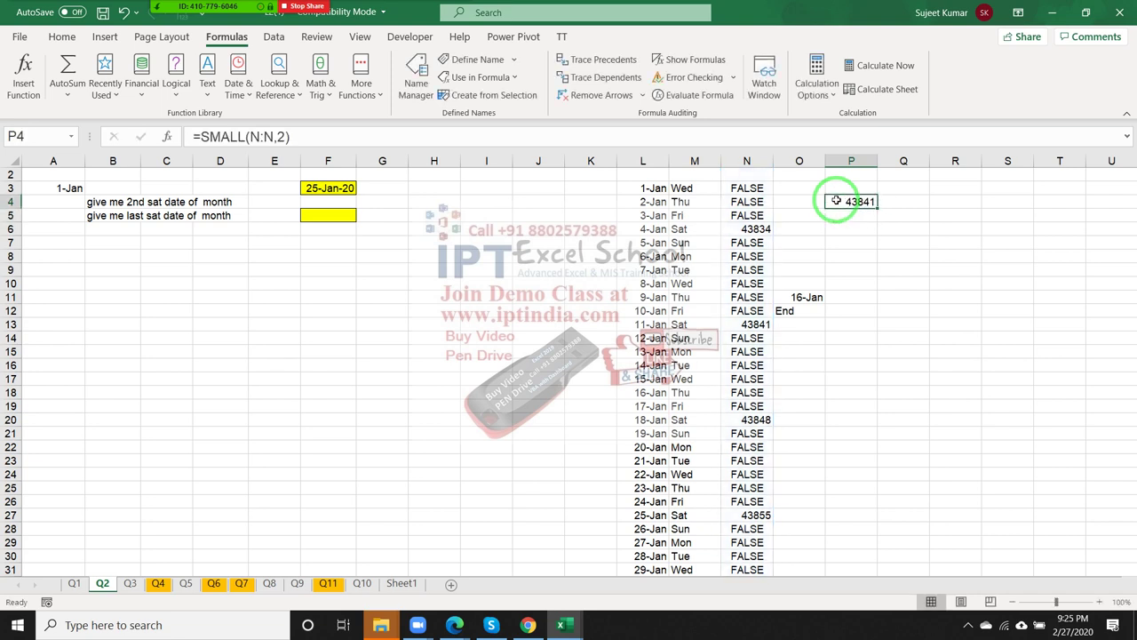
key(ctrl+shift+3)
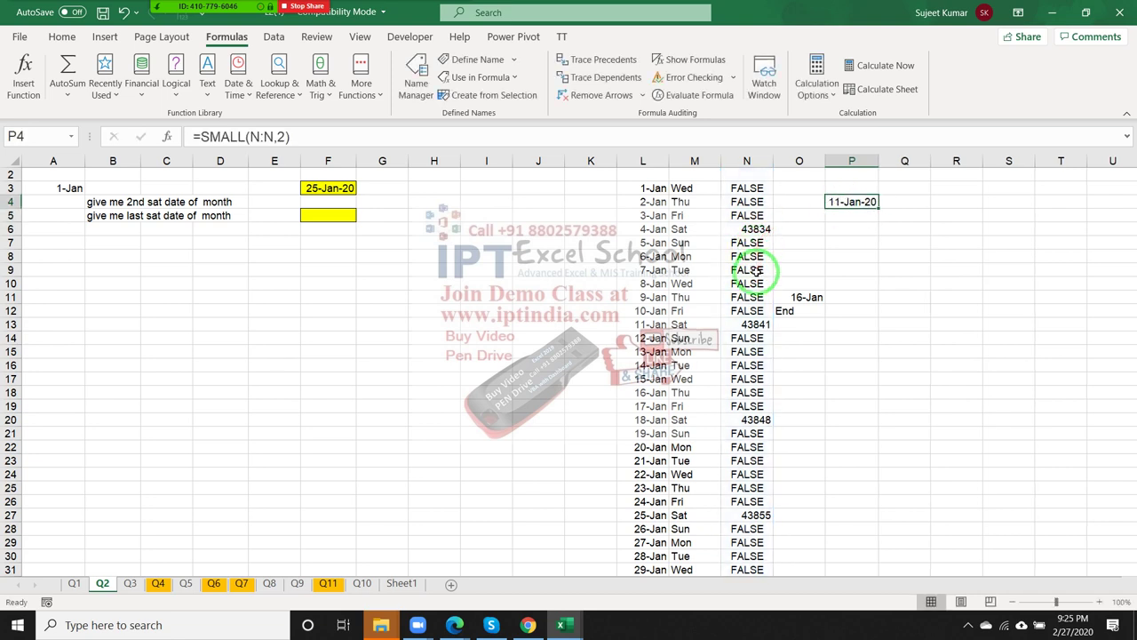
Start F5's formula as =SMALL(A3+ROW(1:31), adding day offsets 1 to 31 to A3
click(327, 189)
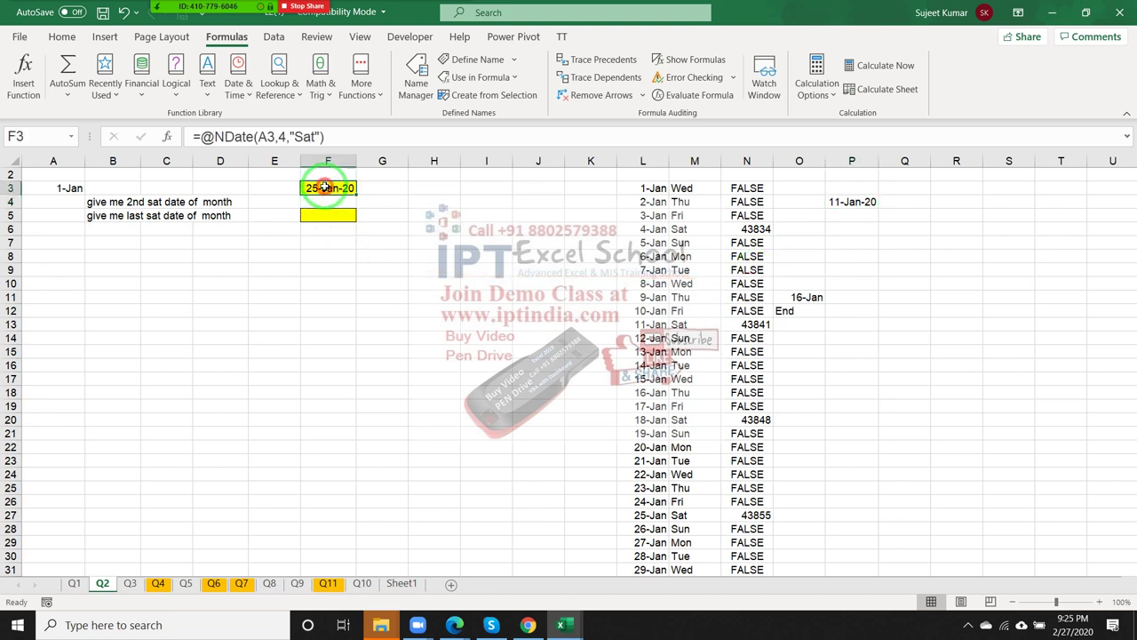
key(Down)
key(Down)
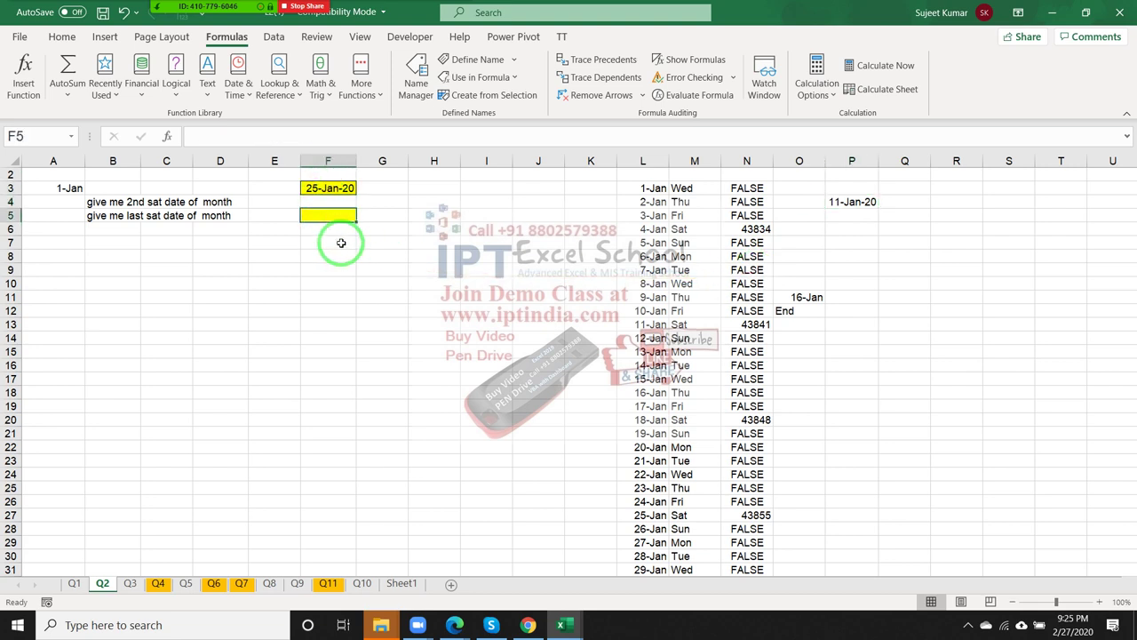
text(=)
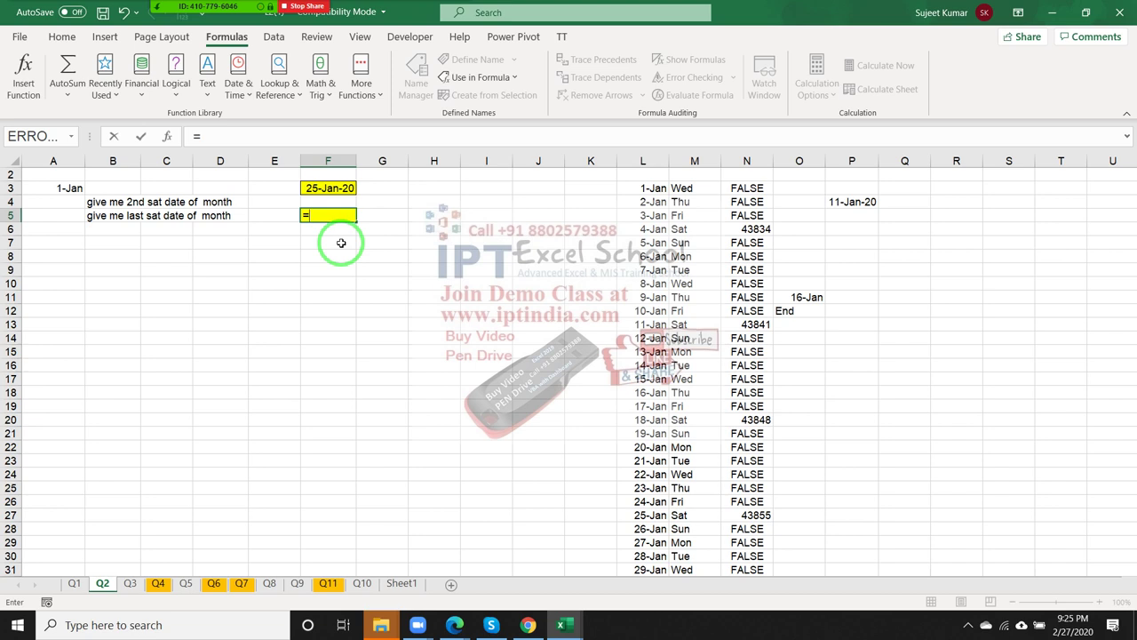
text(sm)
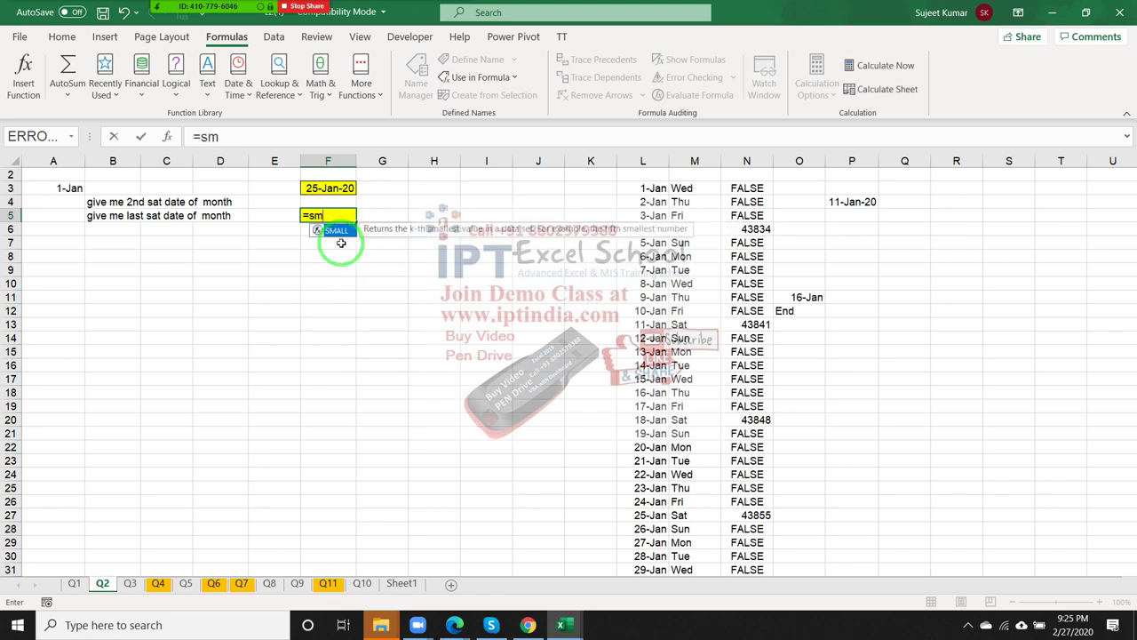
key(Tab)
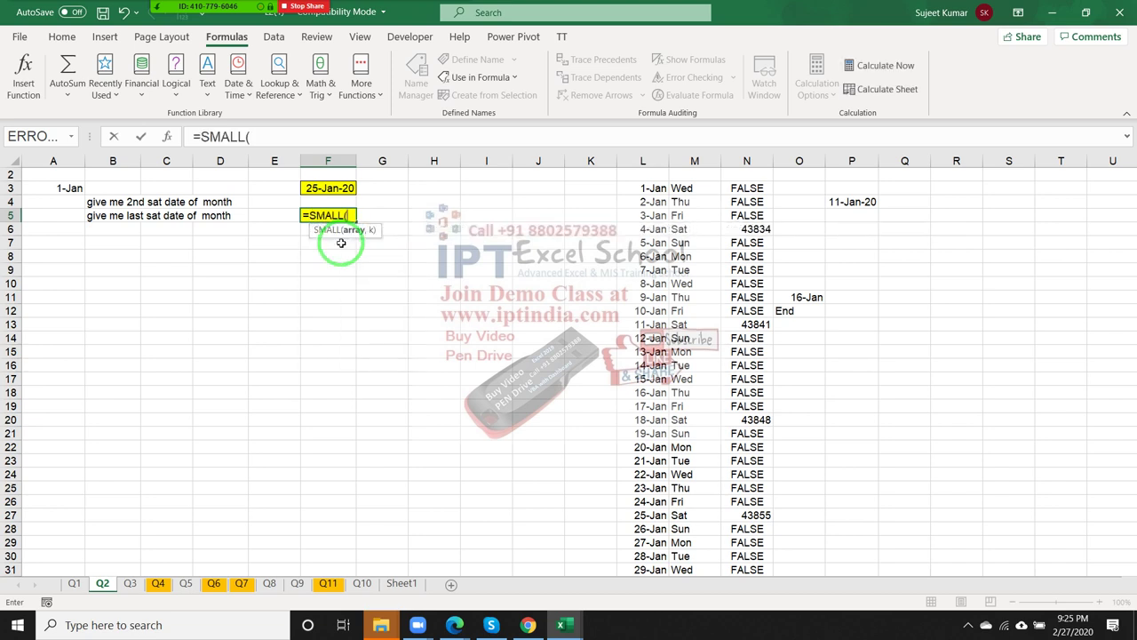
click(59, 191)
text(+)
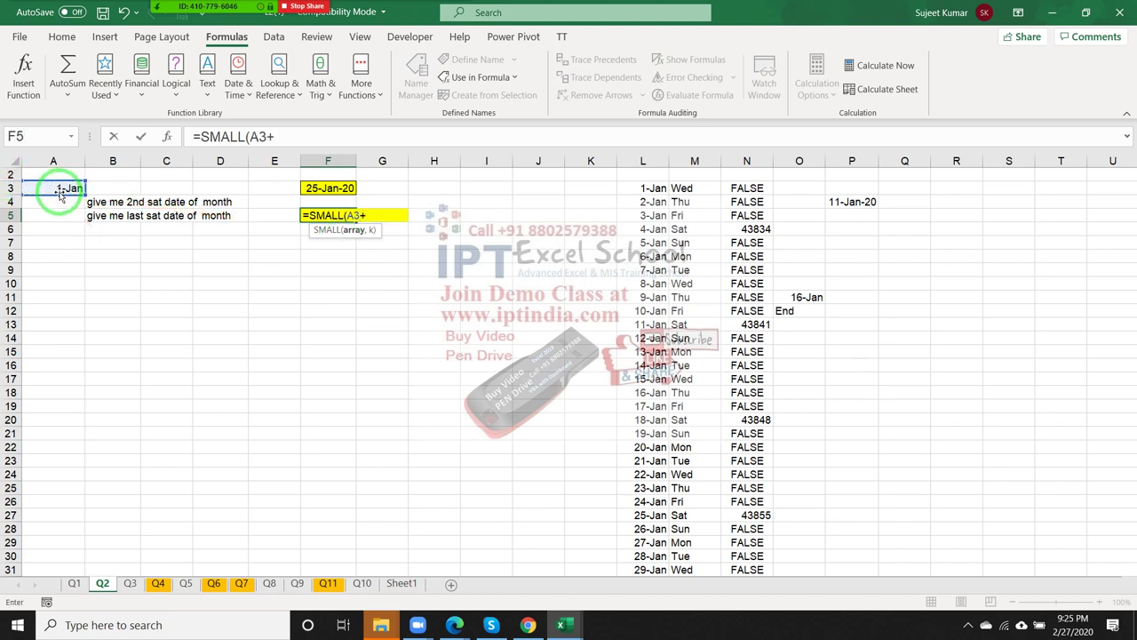
text(roe)
key(BackSpace)
text(w)
key(Tab)
text(1)
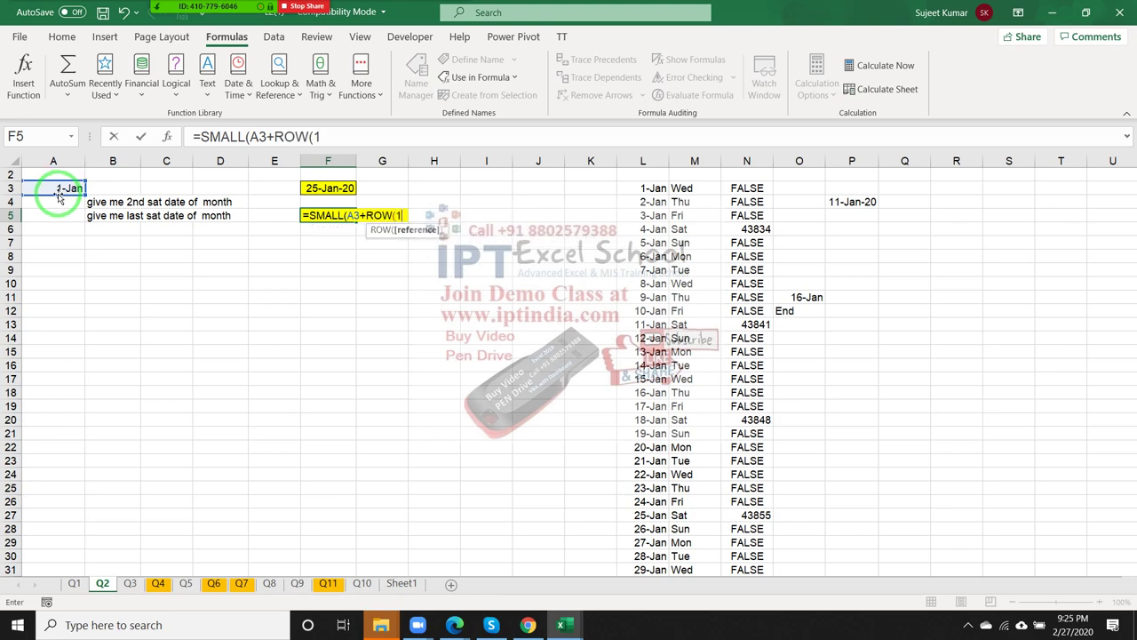
text(:31)
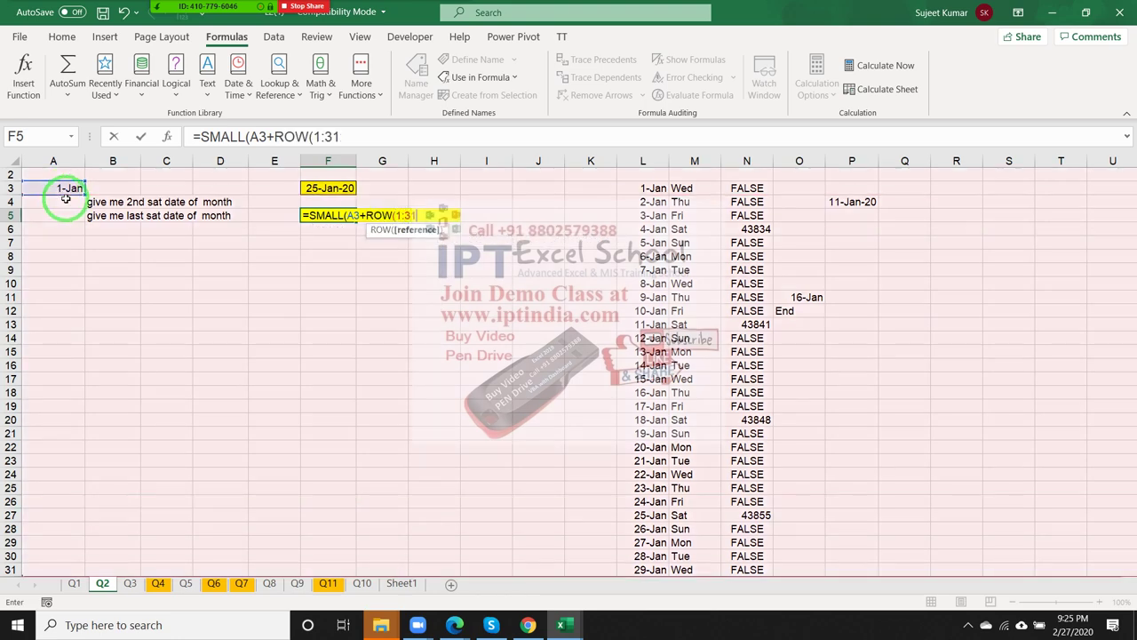
text())
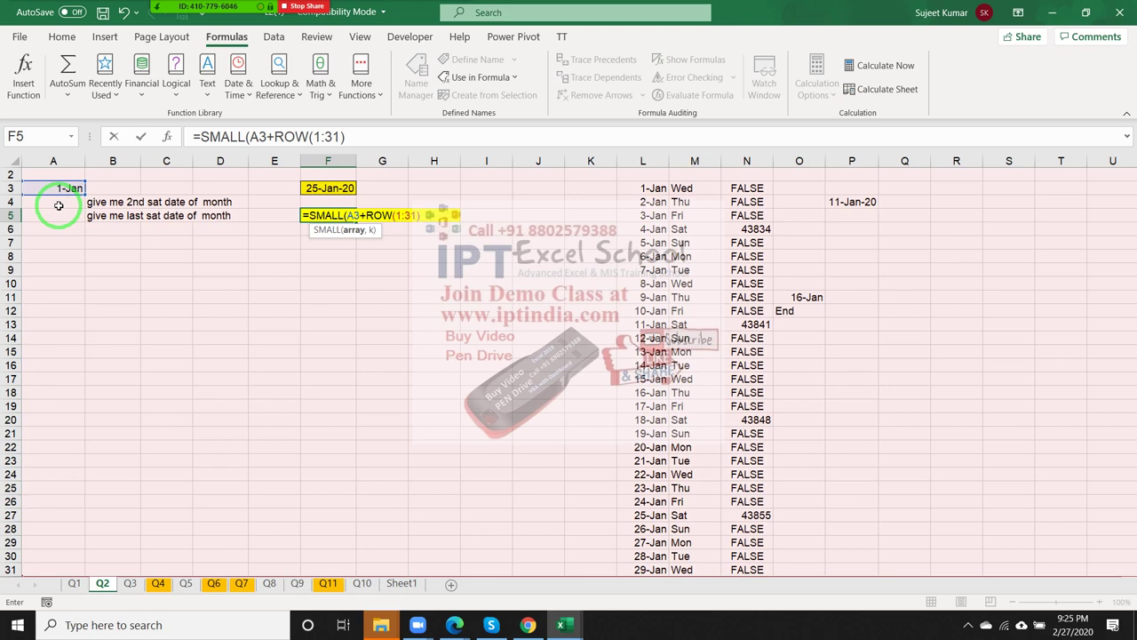
text(,)
key(Left)
key(Left)
key(Left)
key(Left)
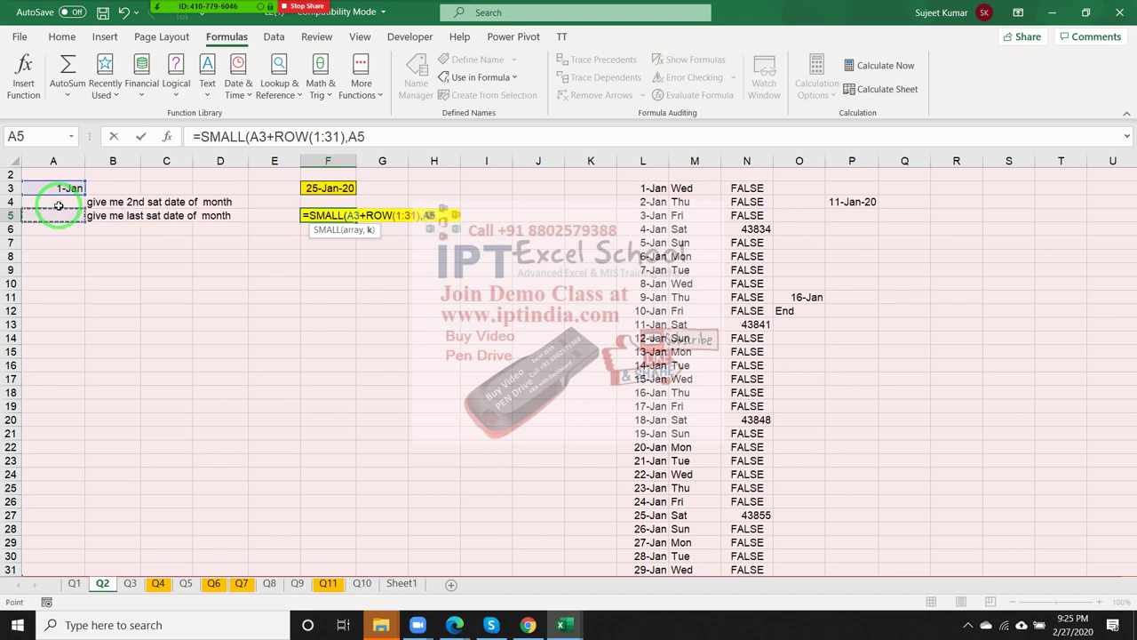
key(BackSpace)
key(BackSpace)
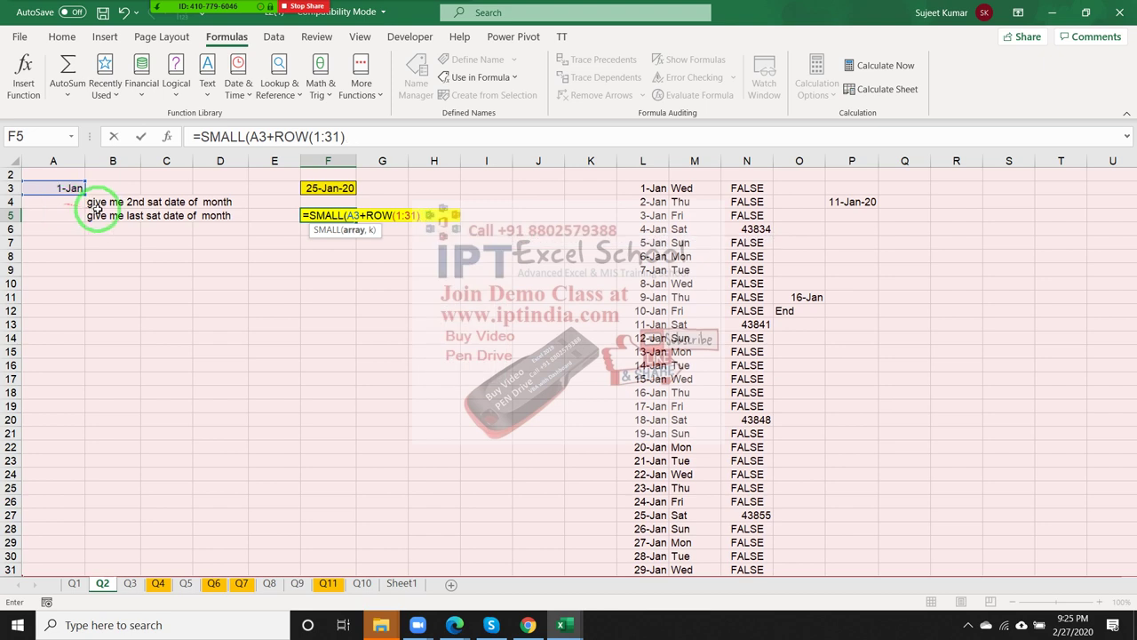
Fix the SMALL name and wrap the dates in IF(TEXT(...,"DDD")) inside F5's formula
click(346, 215)
text(i)
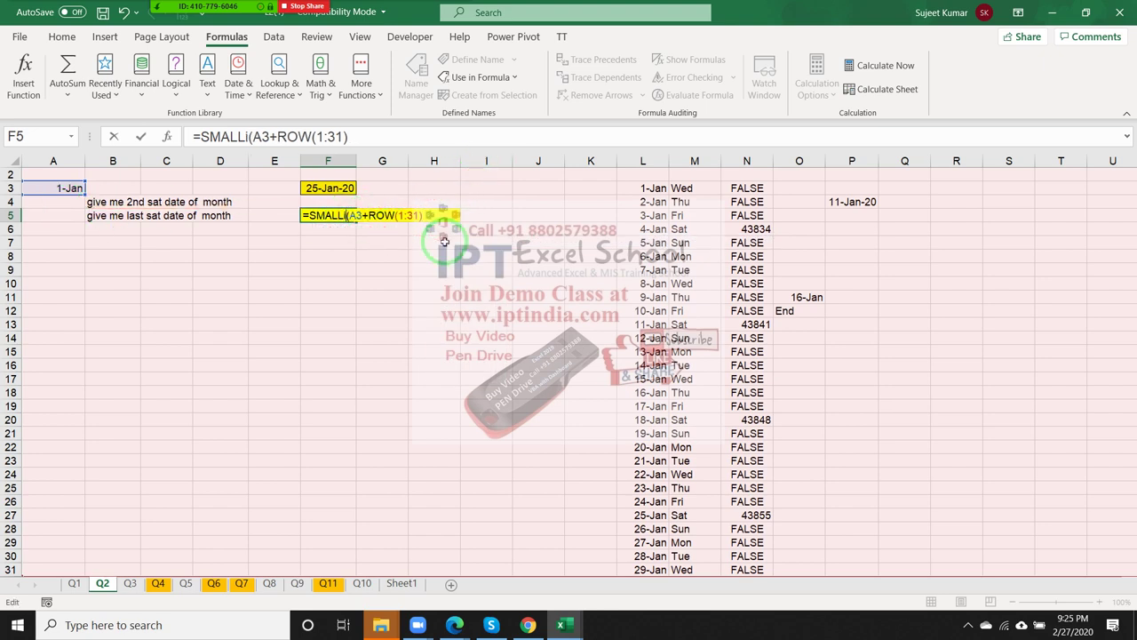
key(BackSpace)
text(L)
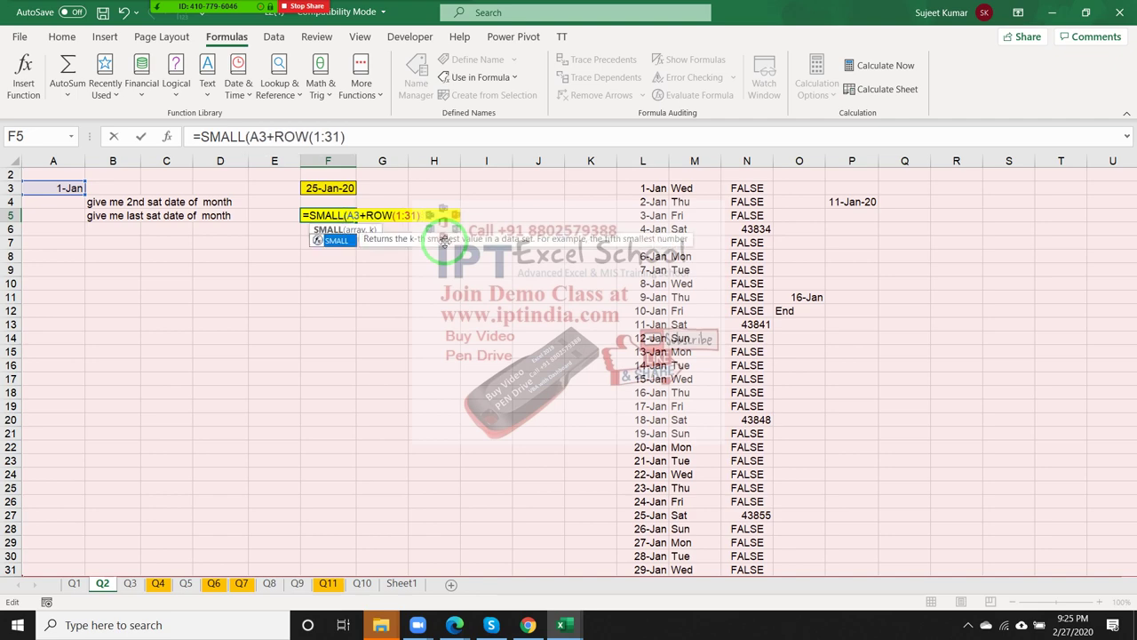
click(360, 217)
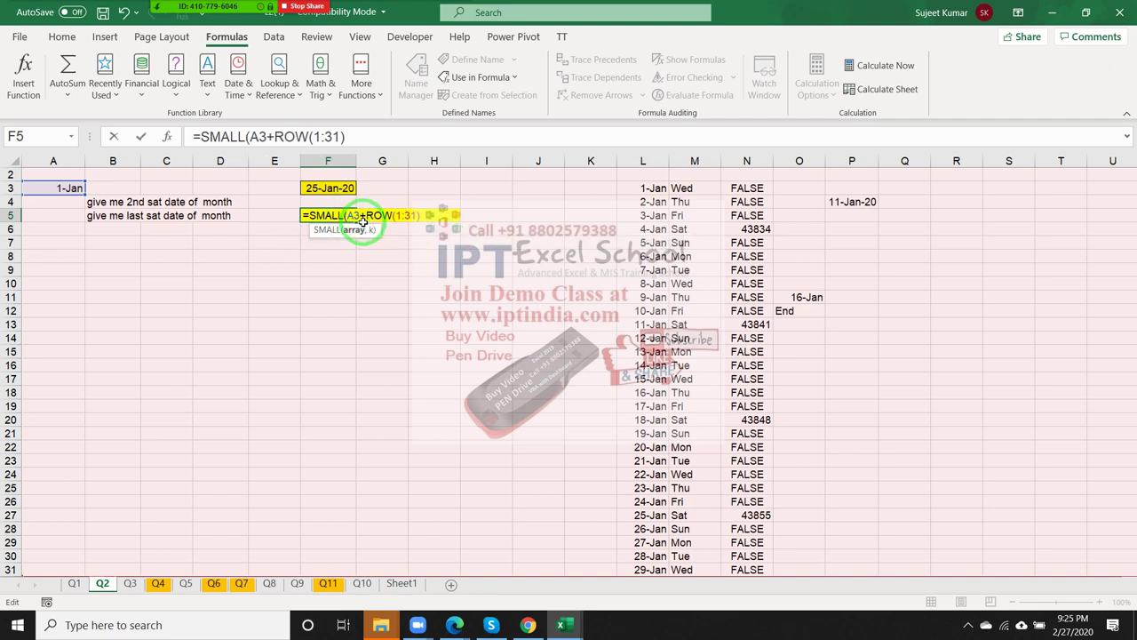
text(if)
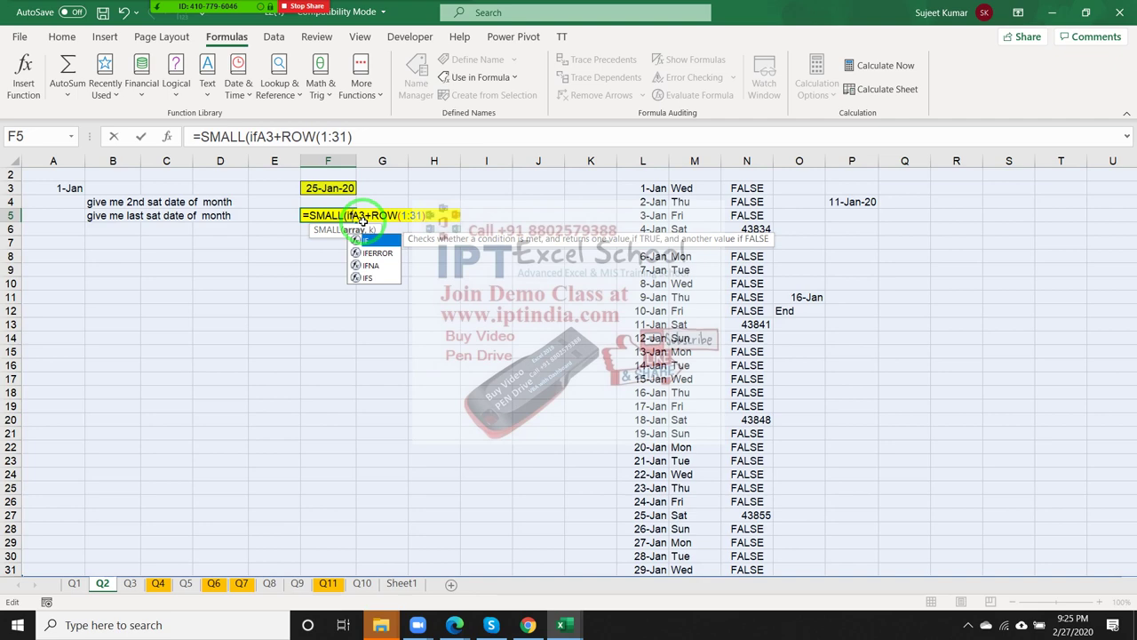
key(Tab)
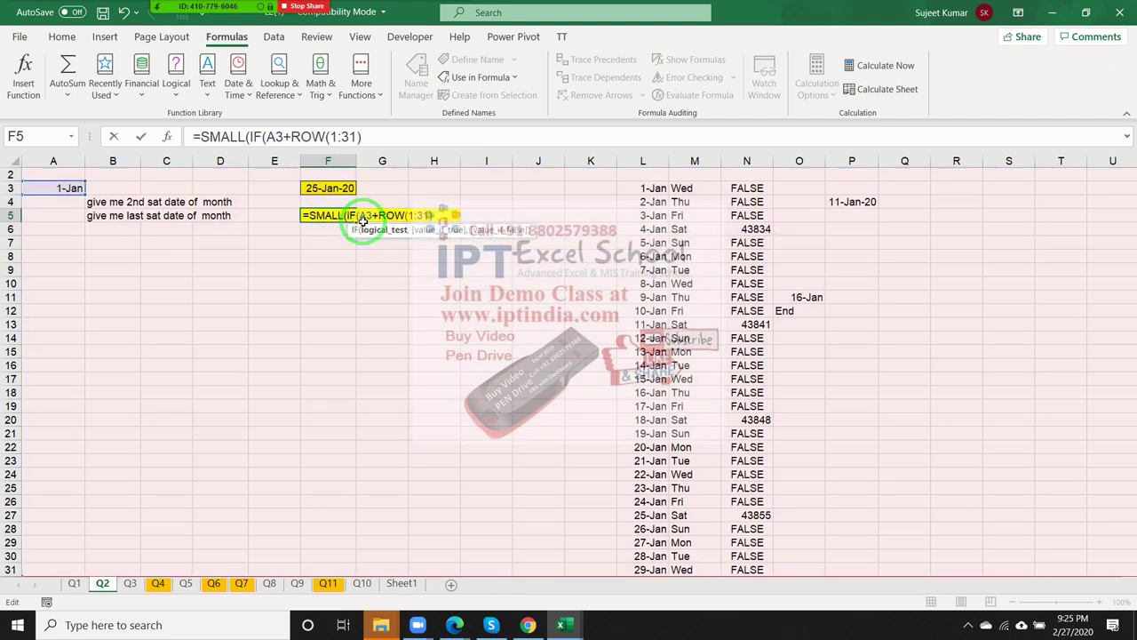
text(te)
key(Tab)
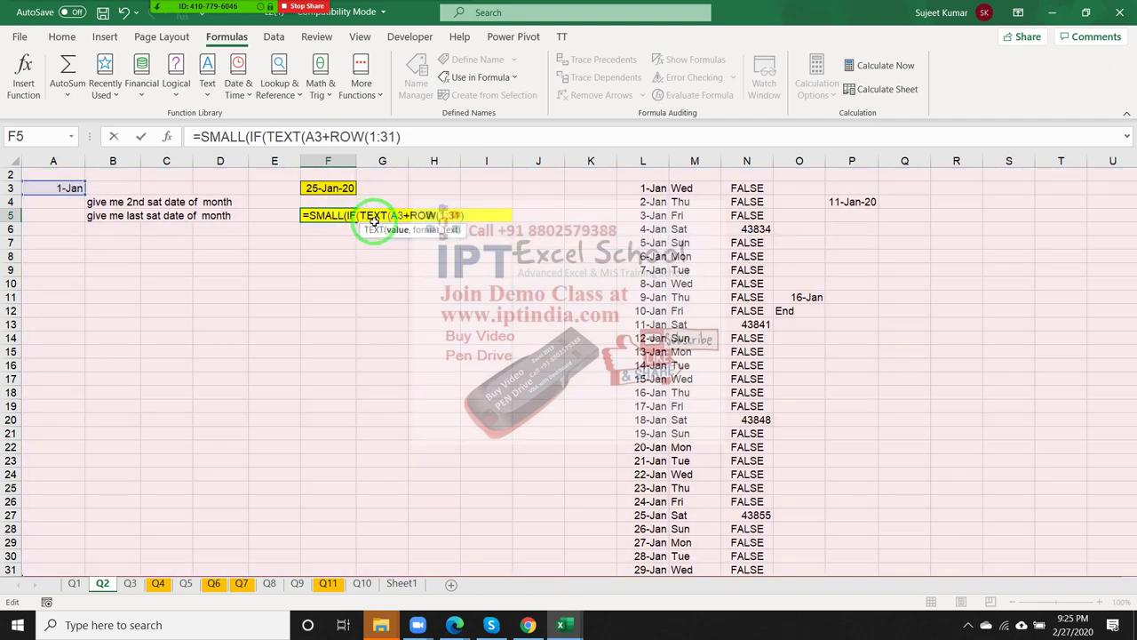
click(472, 215)
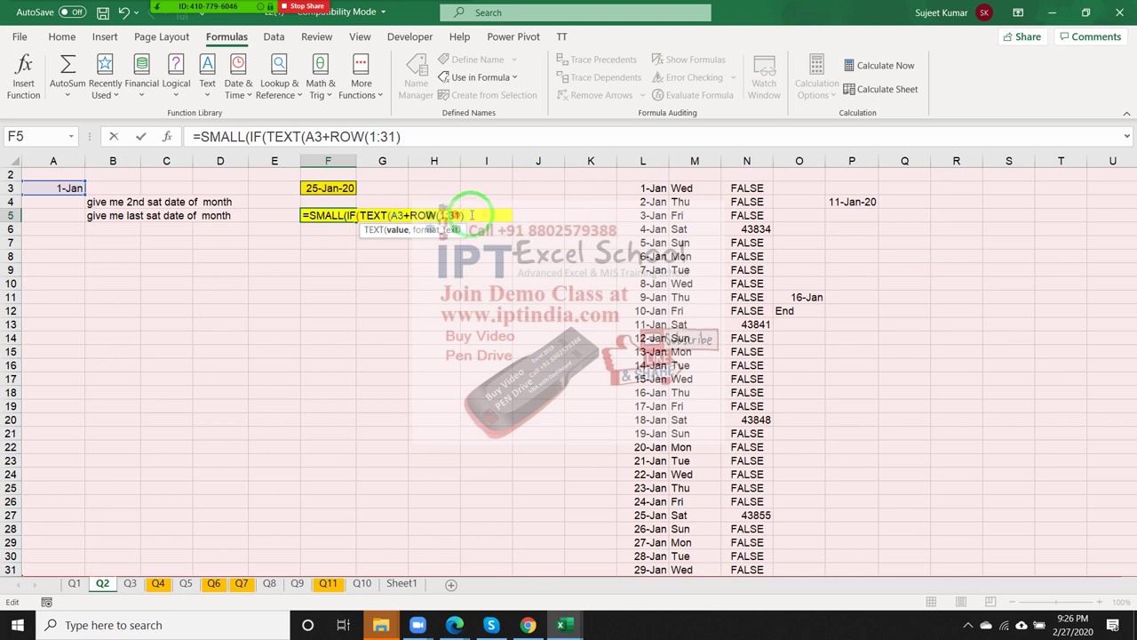
text(,"DDD")
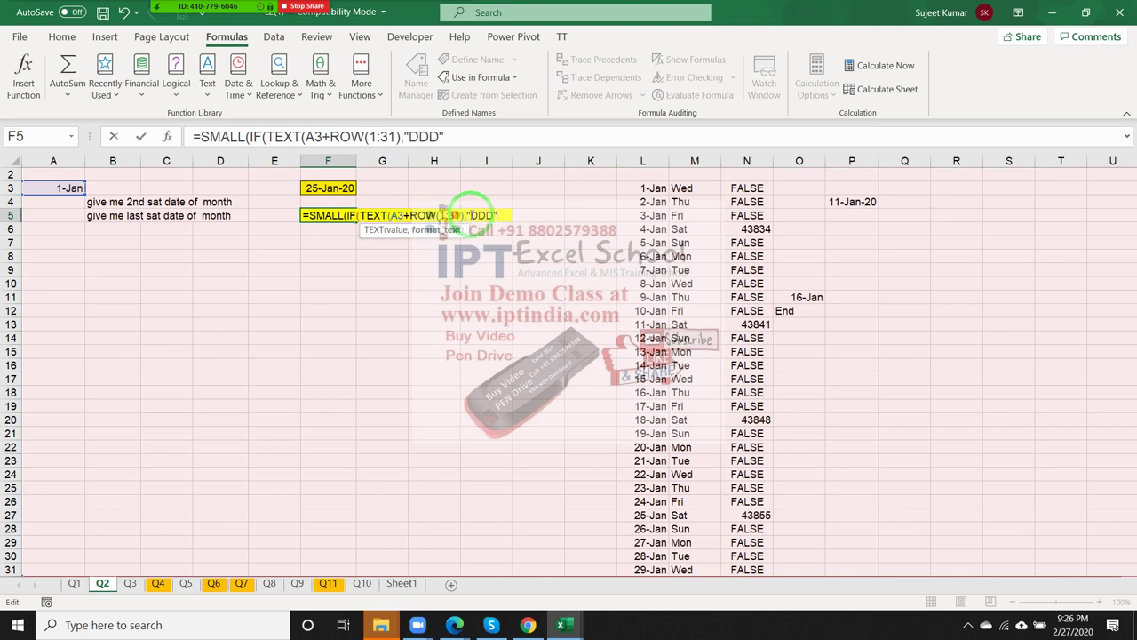
text())
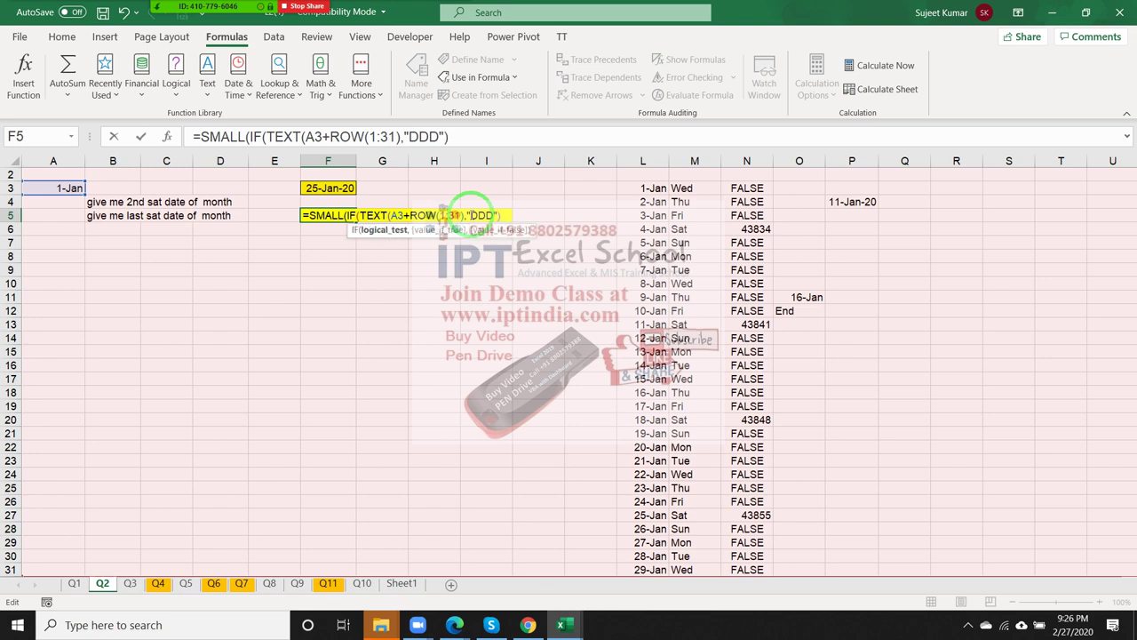
text(,)
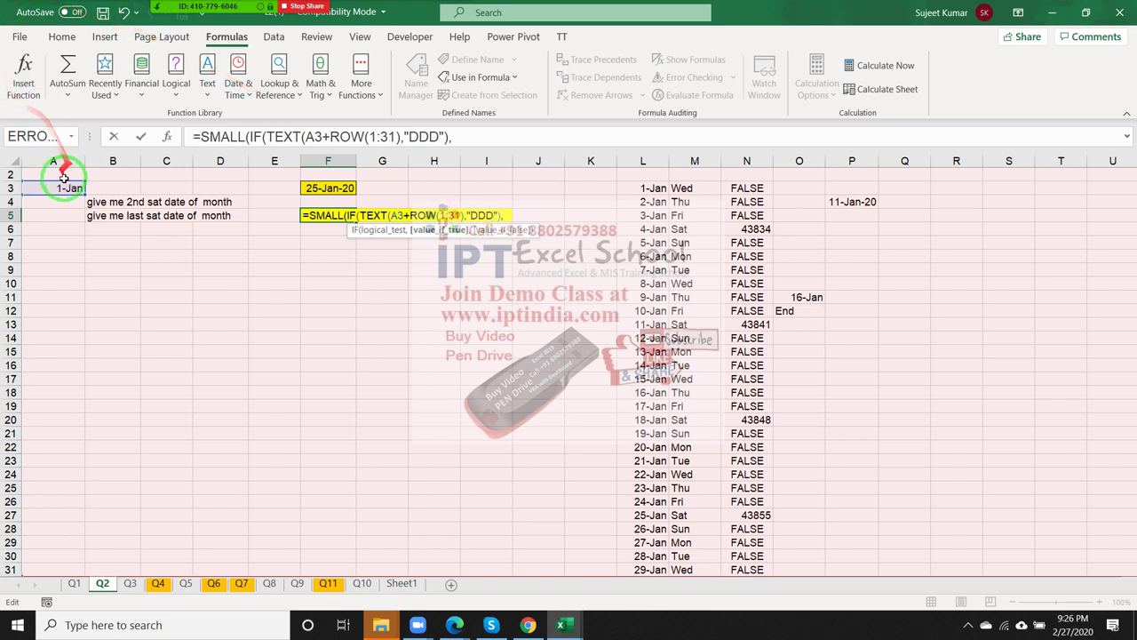
Add A3+ROW(1:31) as the IF's value-if-true argument
click(57, 189)
text(+)
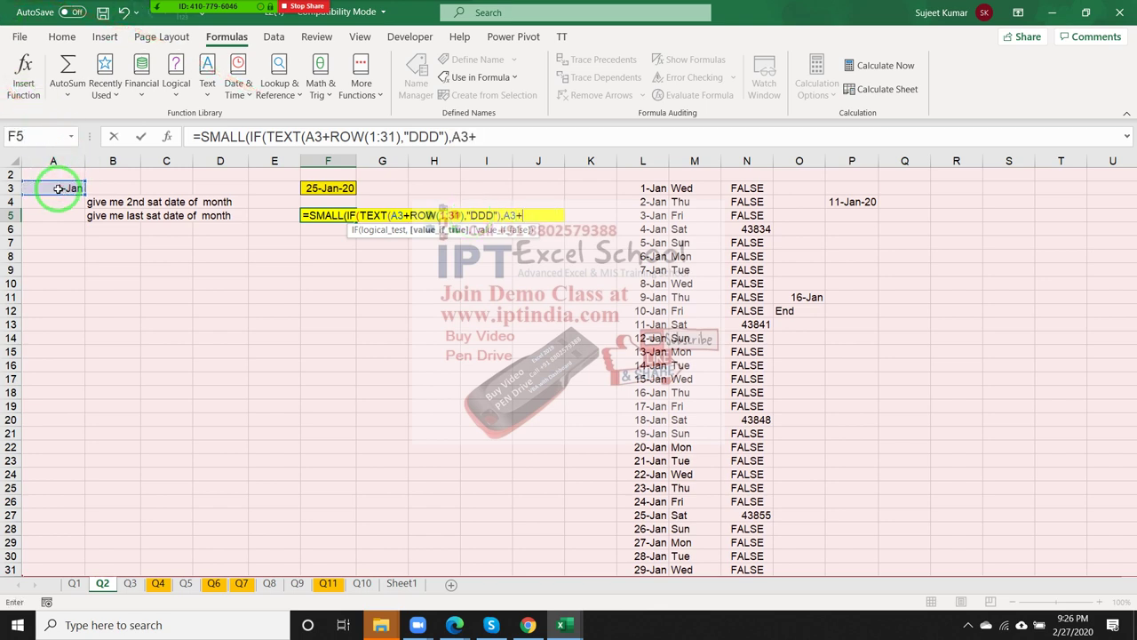
text(ro)
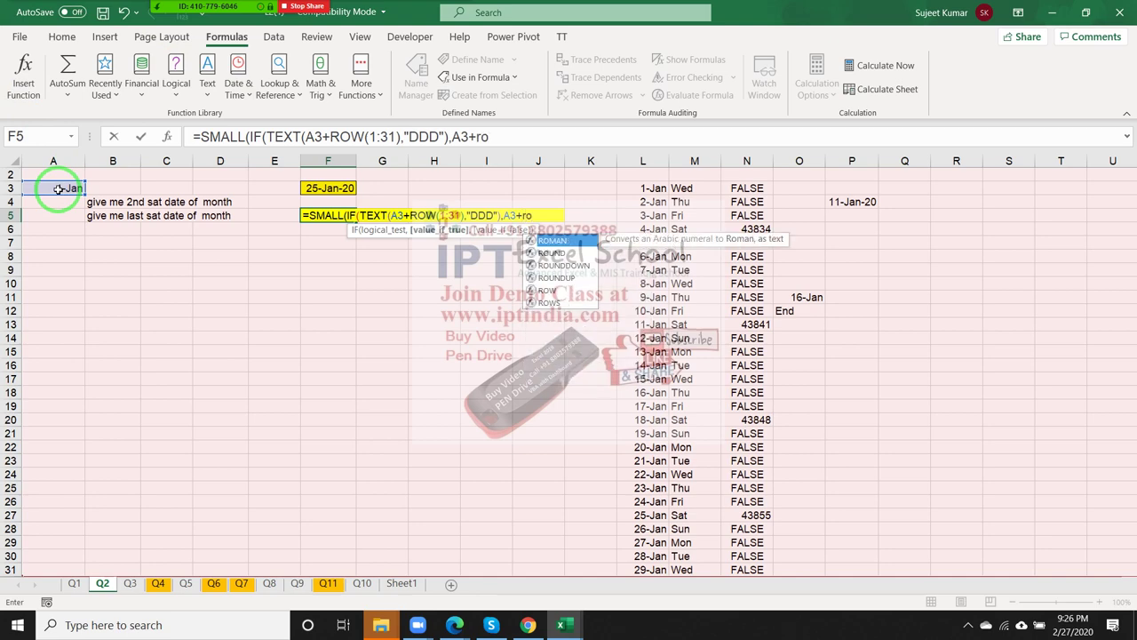
text(w)
key(Tab)
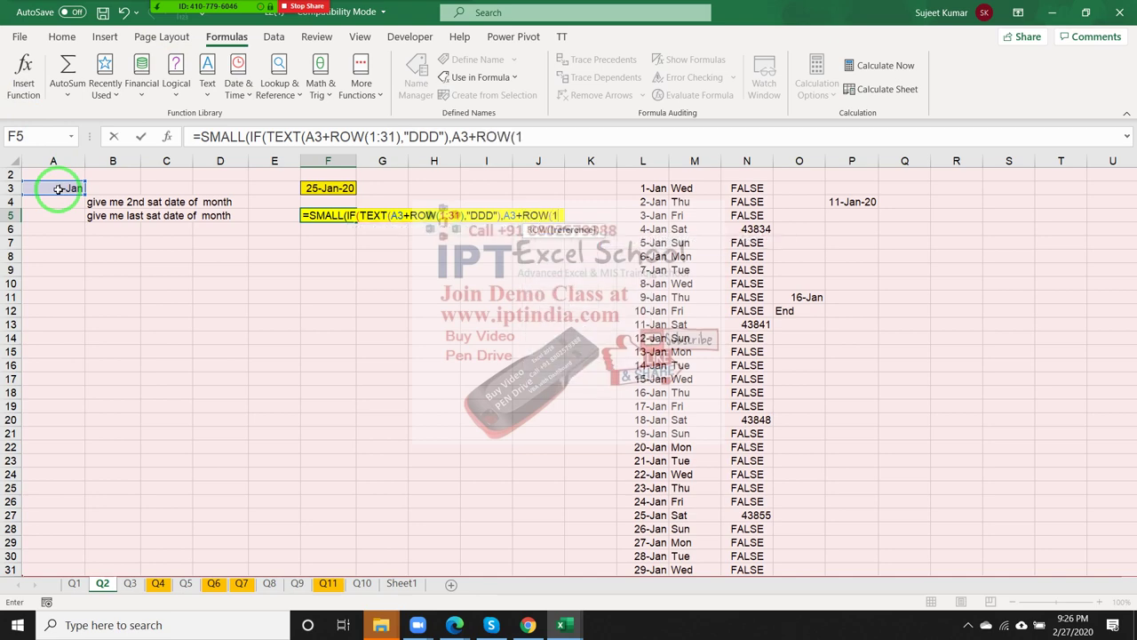
text(:31)
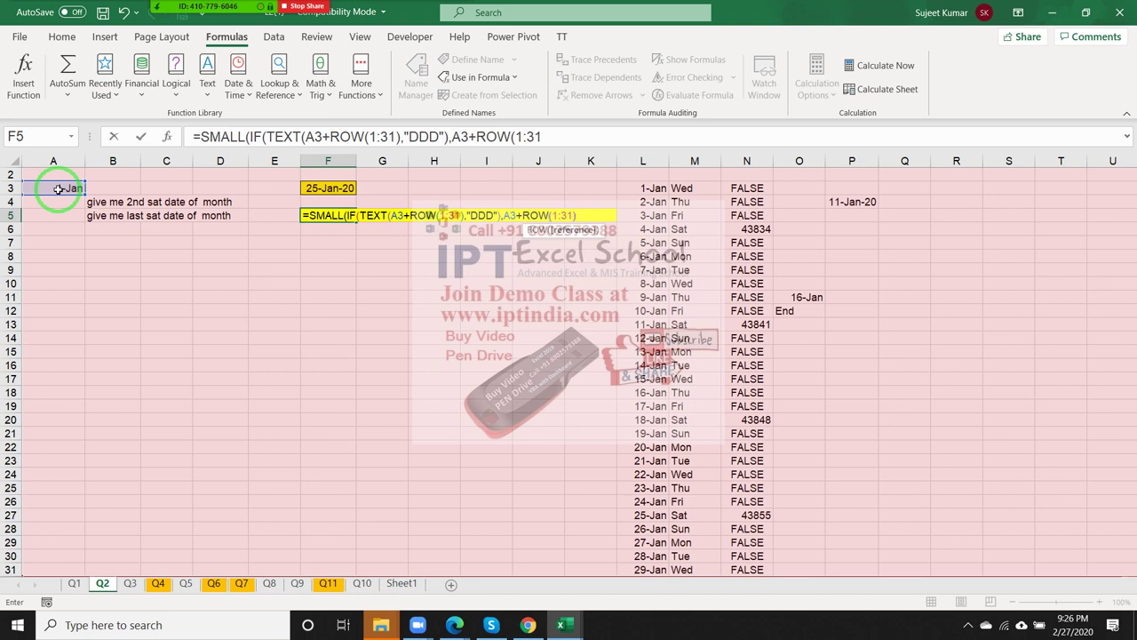
text())
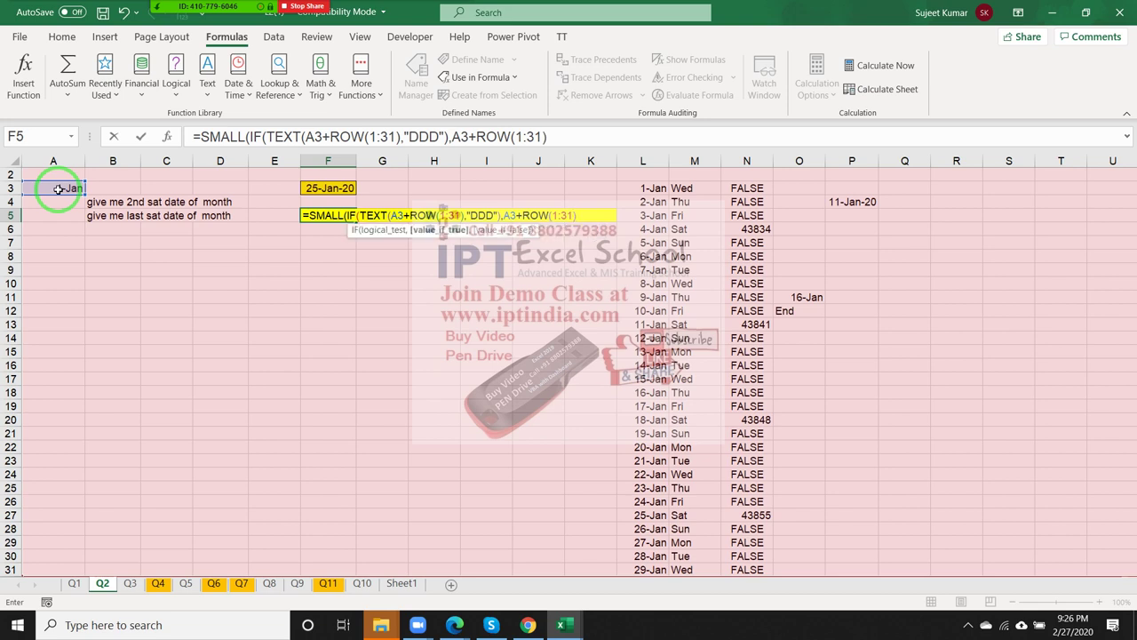
text())
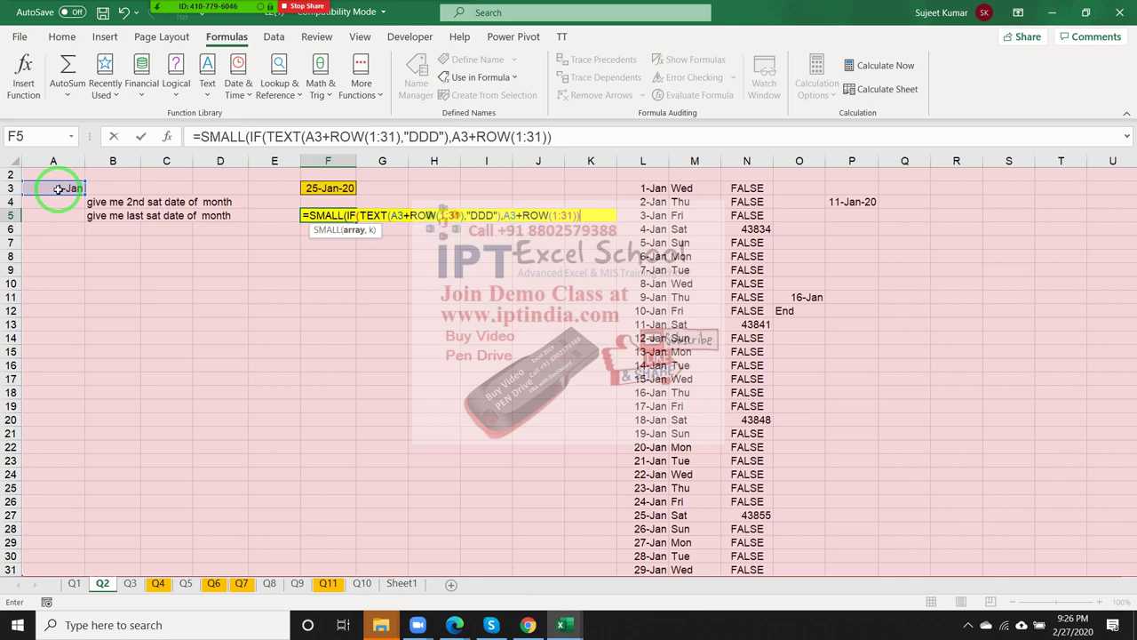
text(,2)
Add the ="Sat" test inside the IF and array-enter F5, returning 11-Jan-20
key(ctrl+shift+Return)
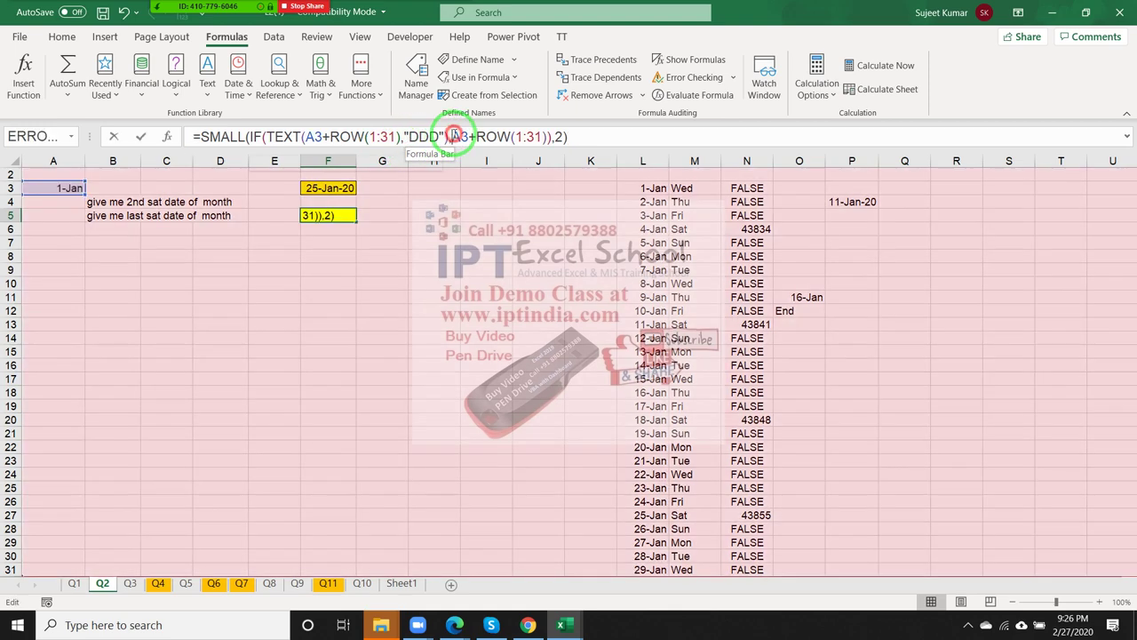
click(451, 137)
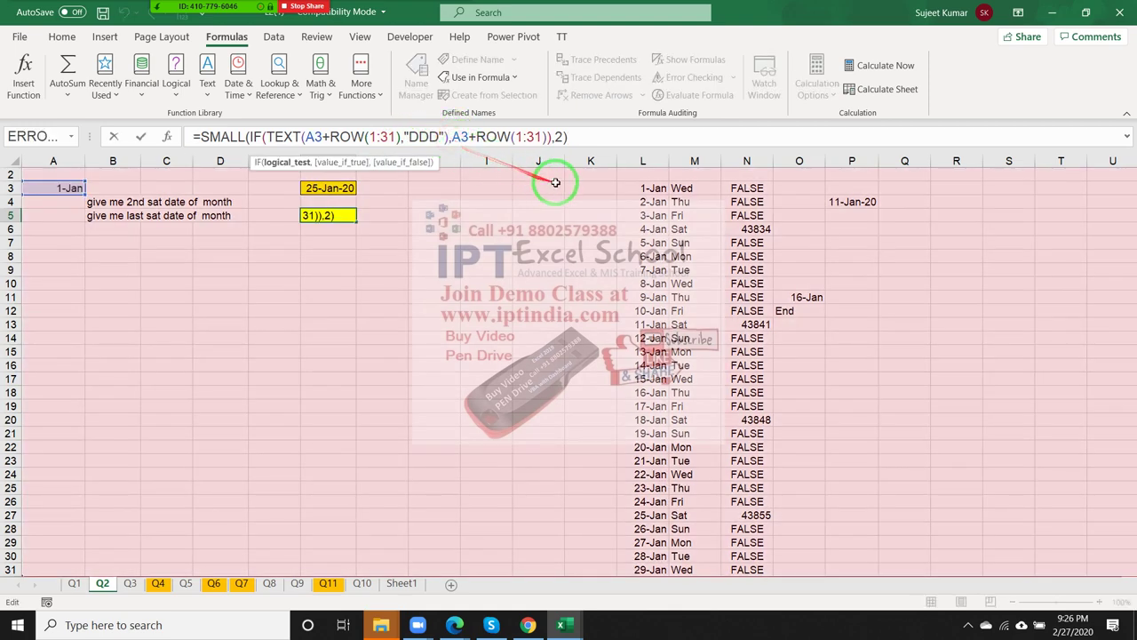
text(="Sa)
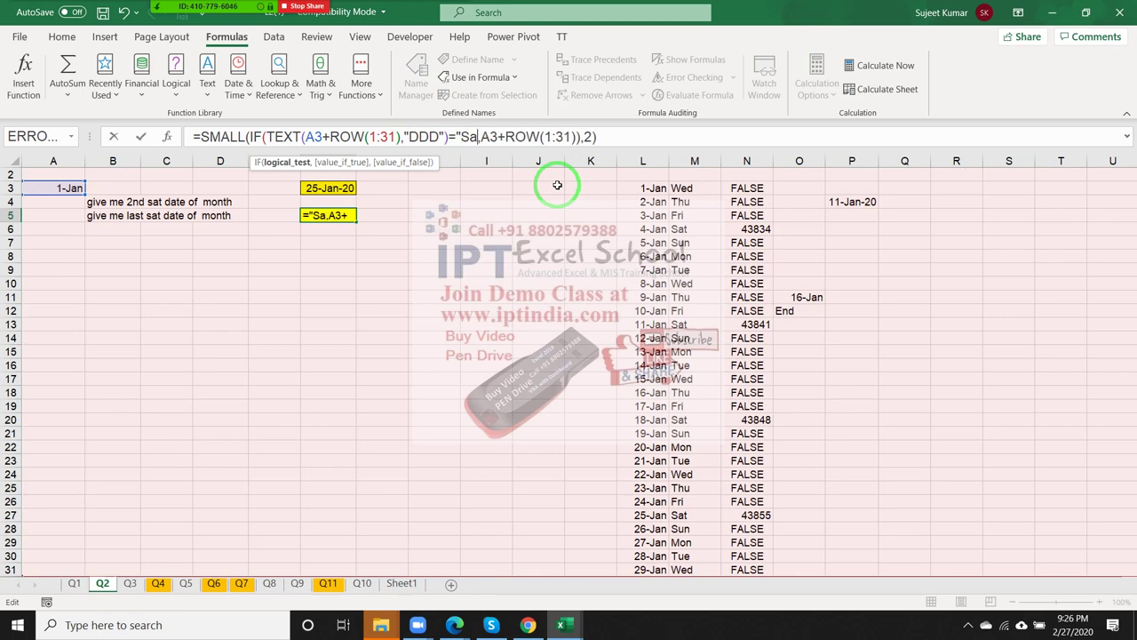
text(t")
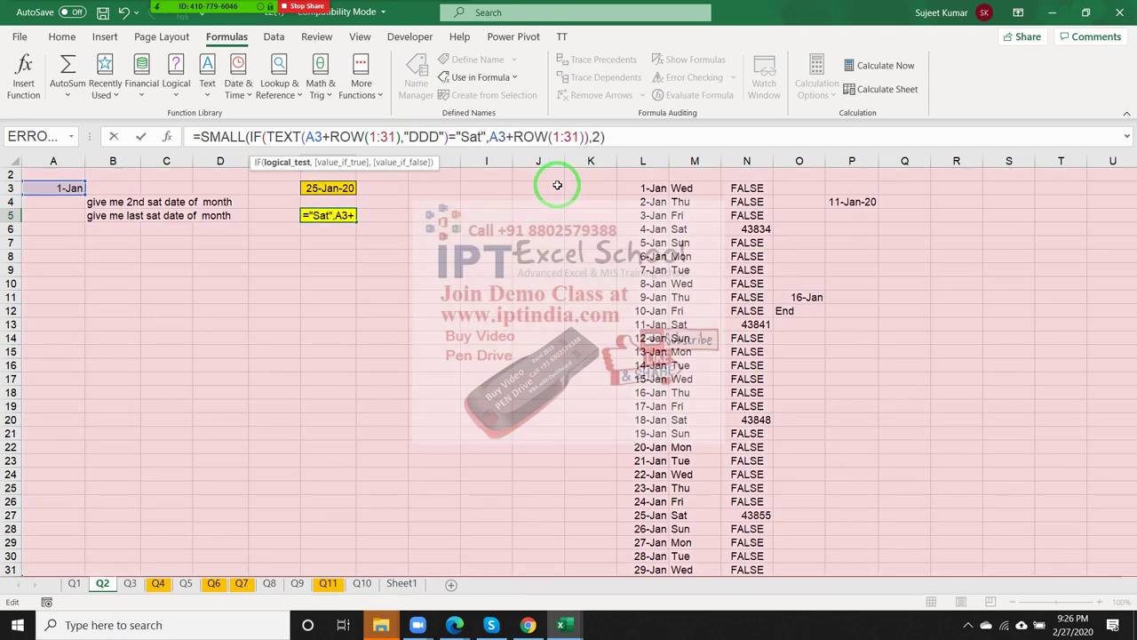
key(ctrl+shift+Return)
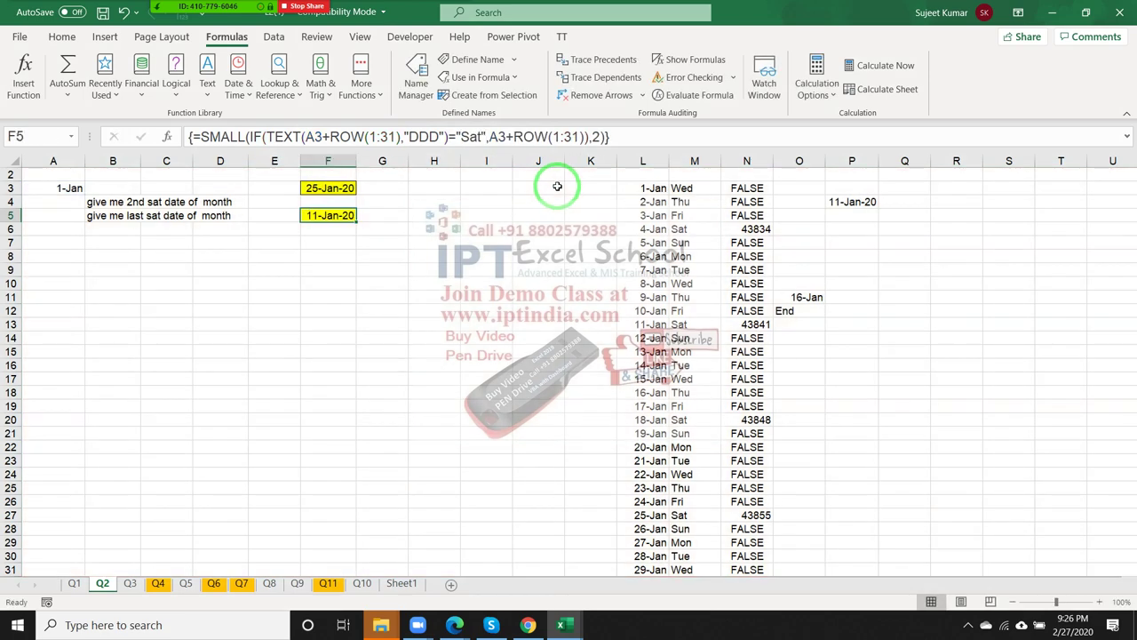
Evaluate F5's formula step by step down to its TRUE/FALSE Saturday array, then close Evaluate Formula
click(711, 96)
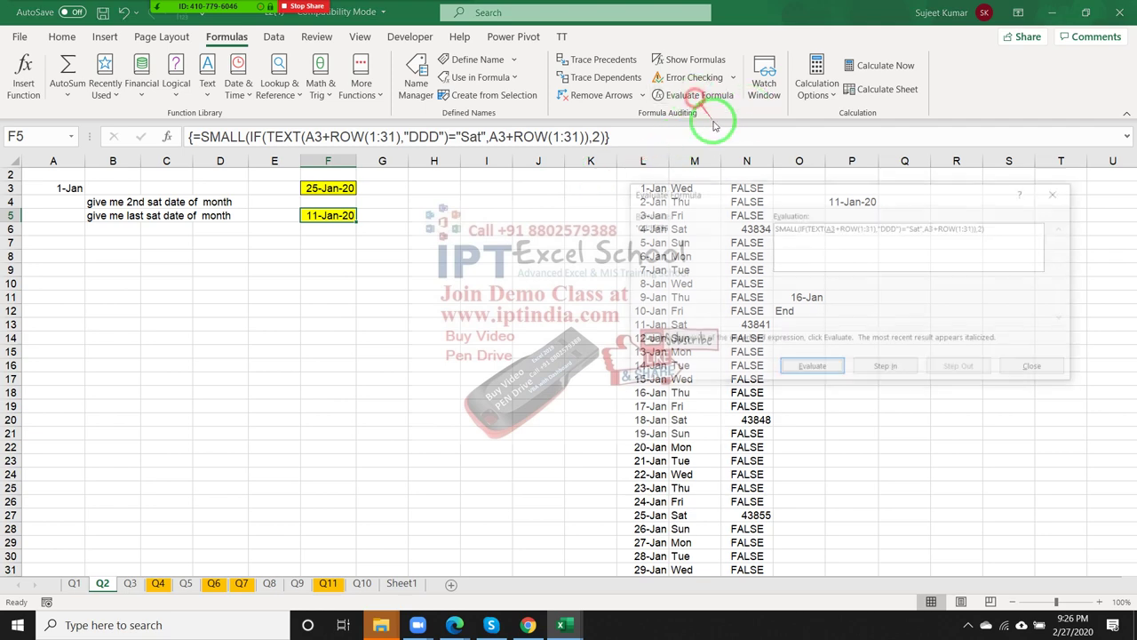
click(824, 368)
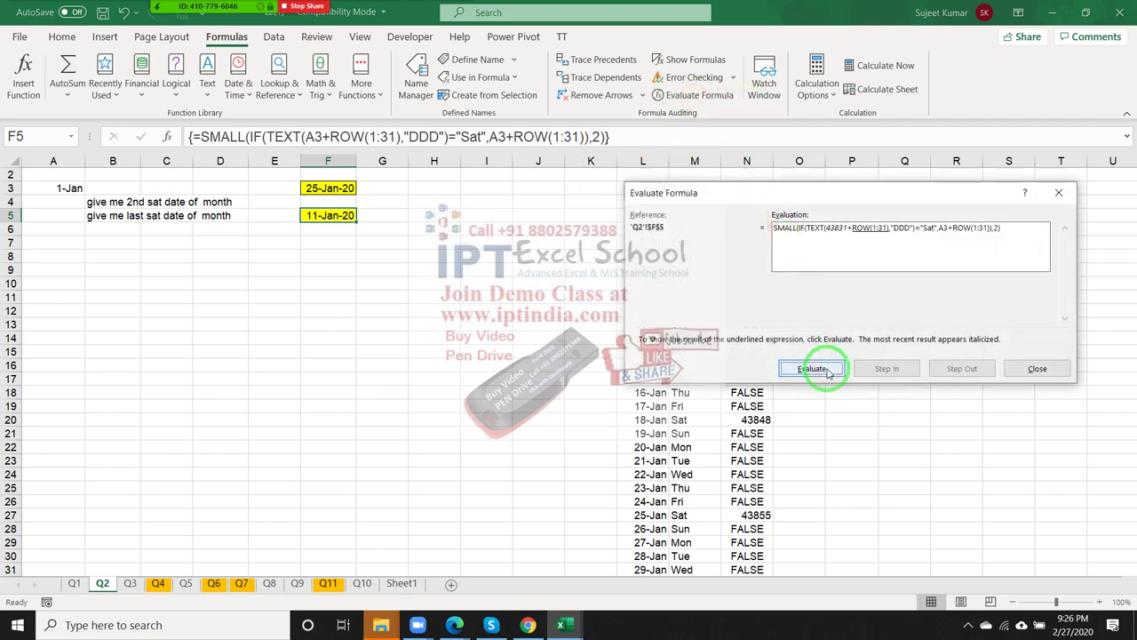
click(826, 370)
click(827, 370)
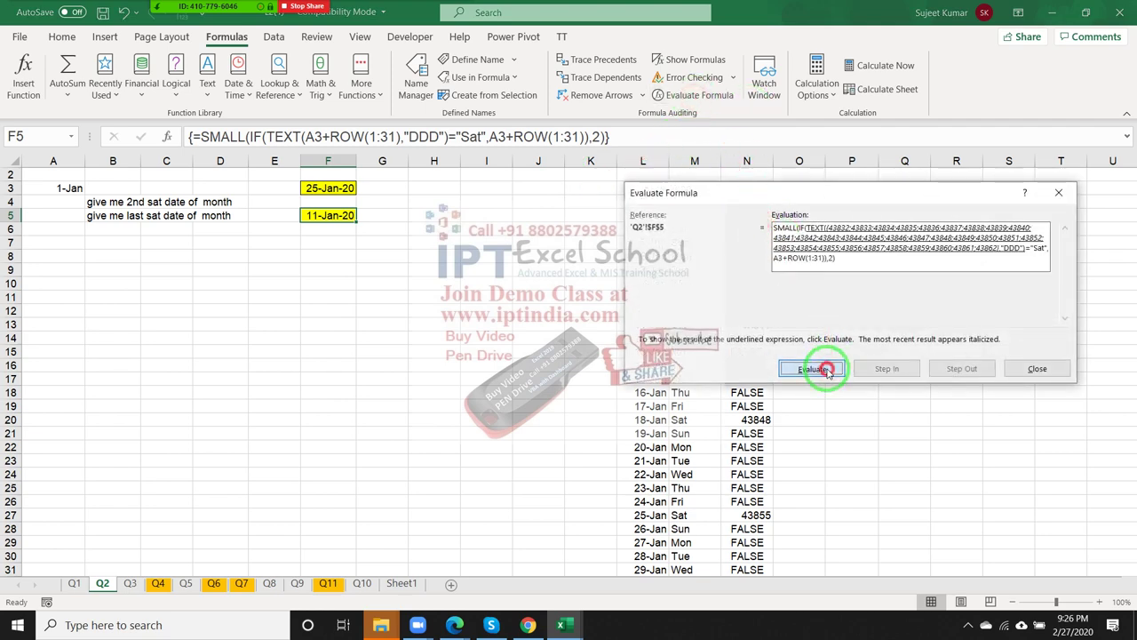
click(826, 369)
click(826, 370)
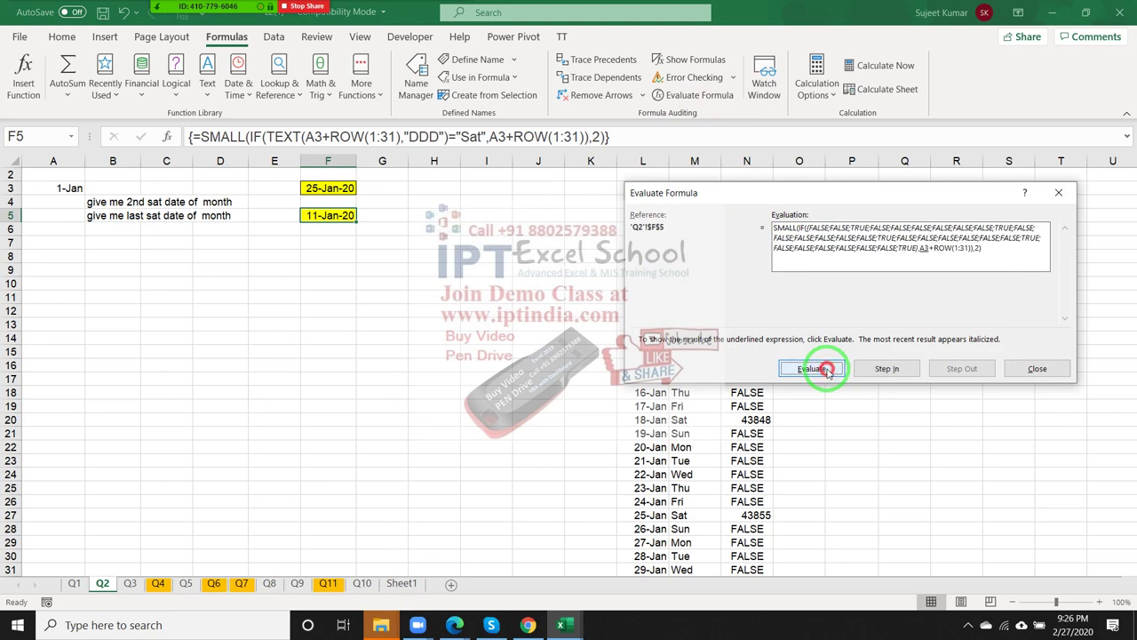
key(Escape)
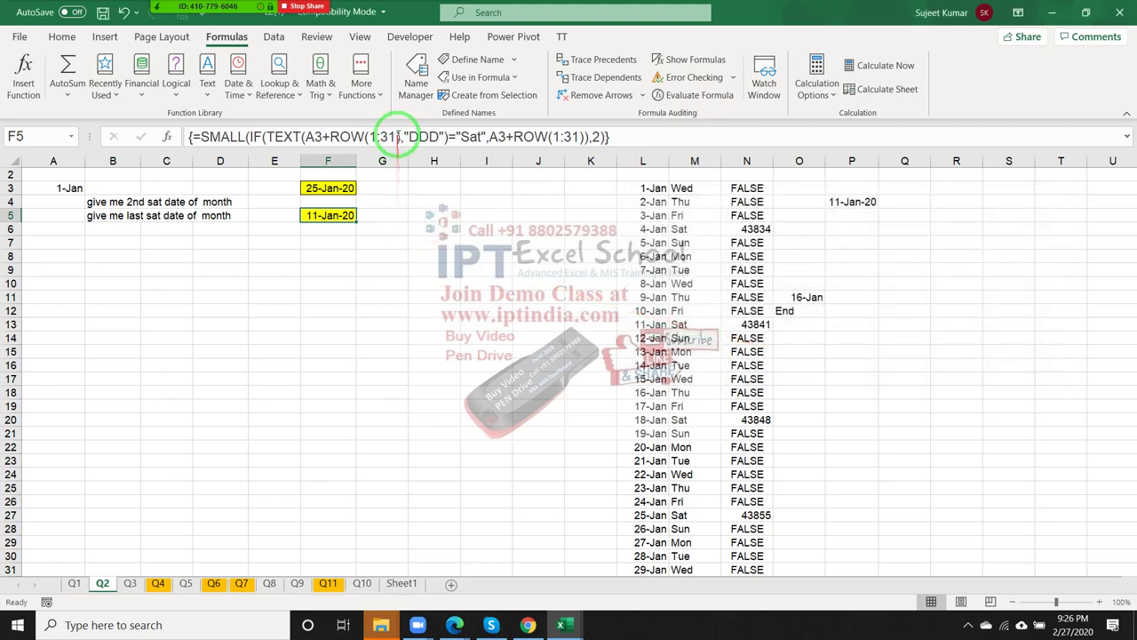
Append -1 to both A3+ROW(1:31) terms in F5 and re-enter it as an array formula
click(382, 136)
click(406, 136)
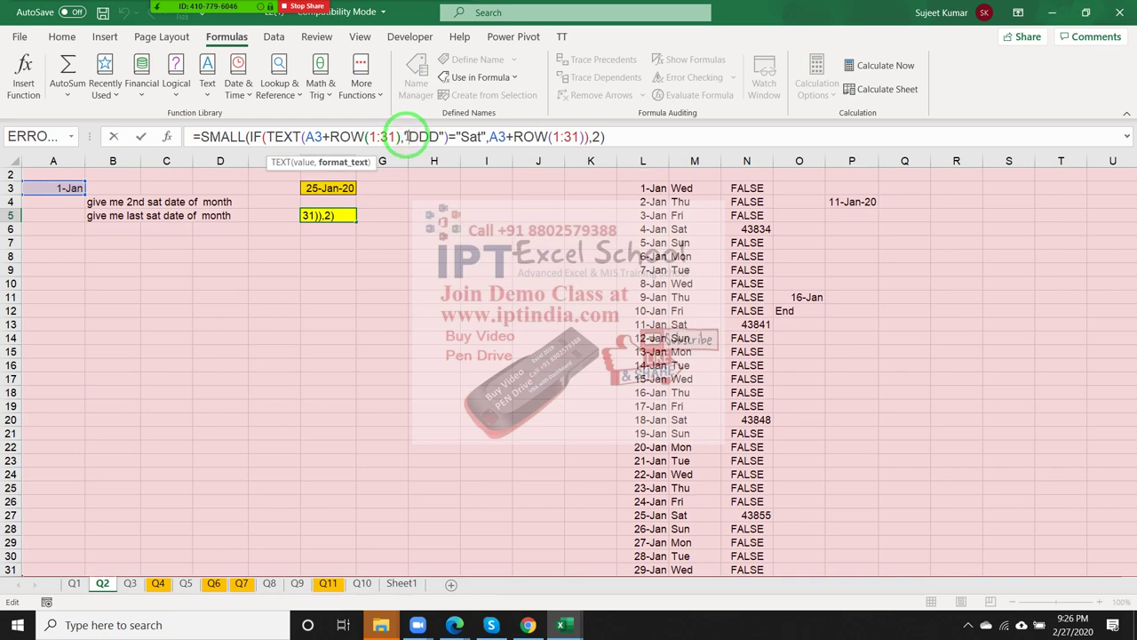
text(-1)
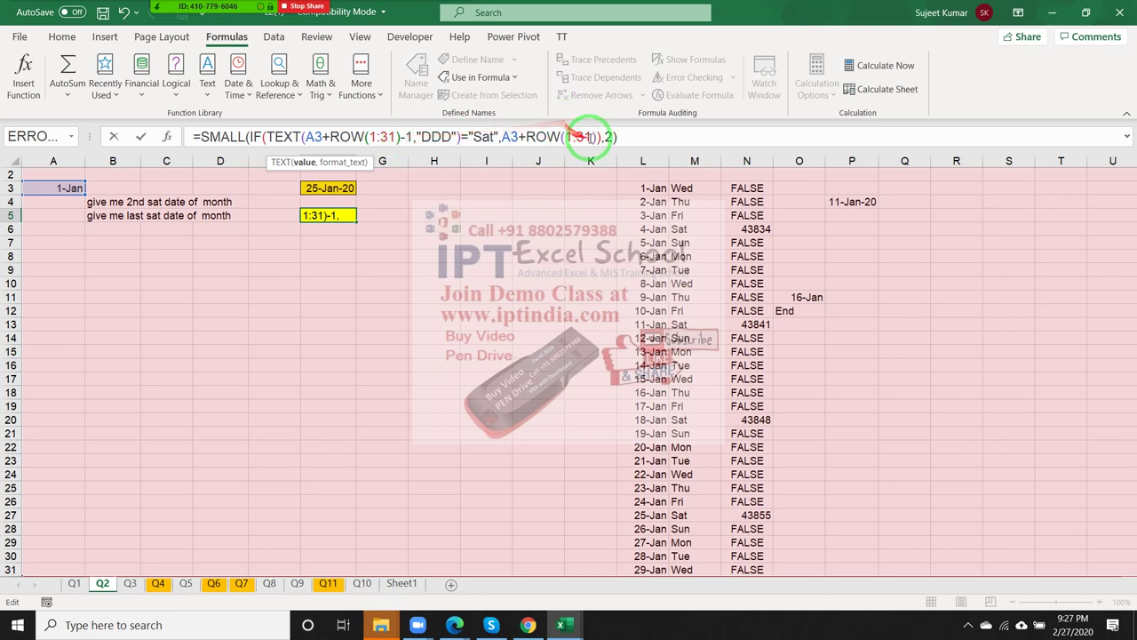
click(602, 136)
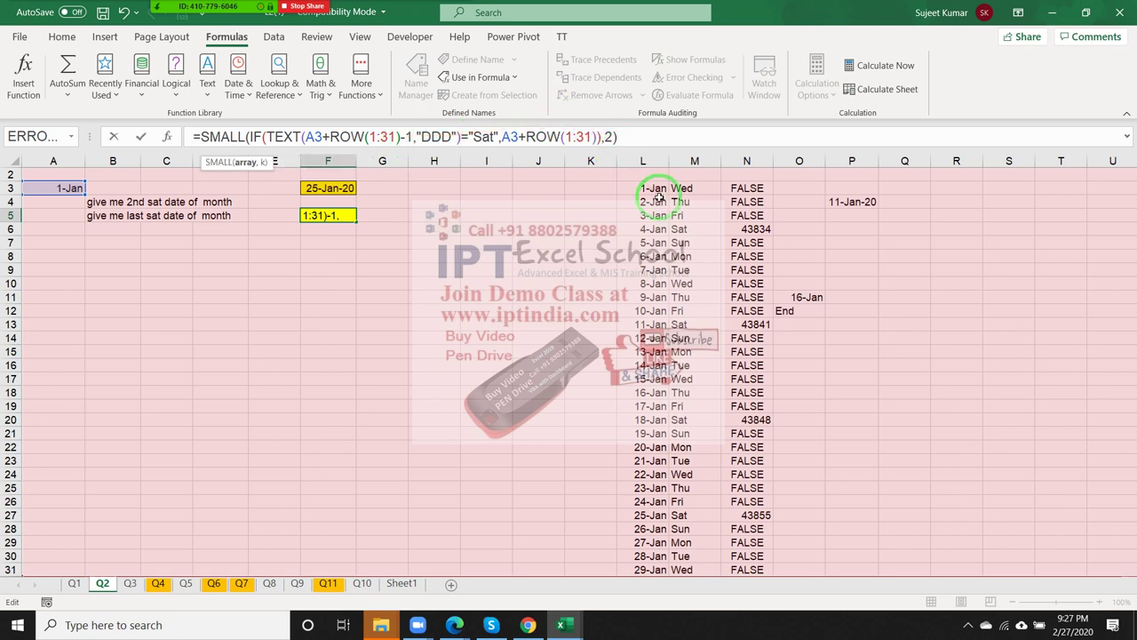
key(Left)
text(-)
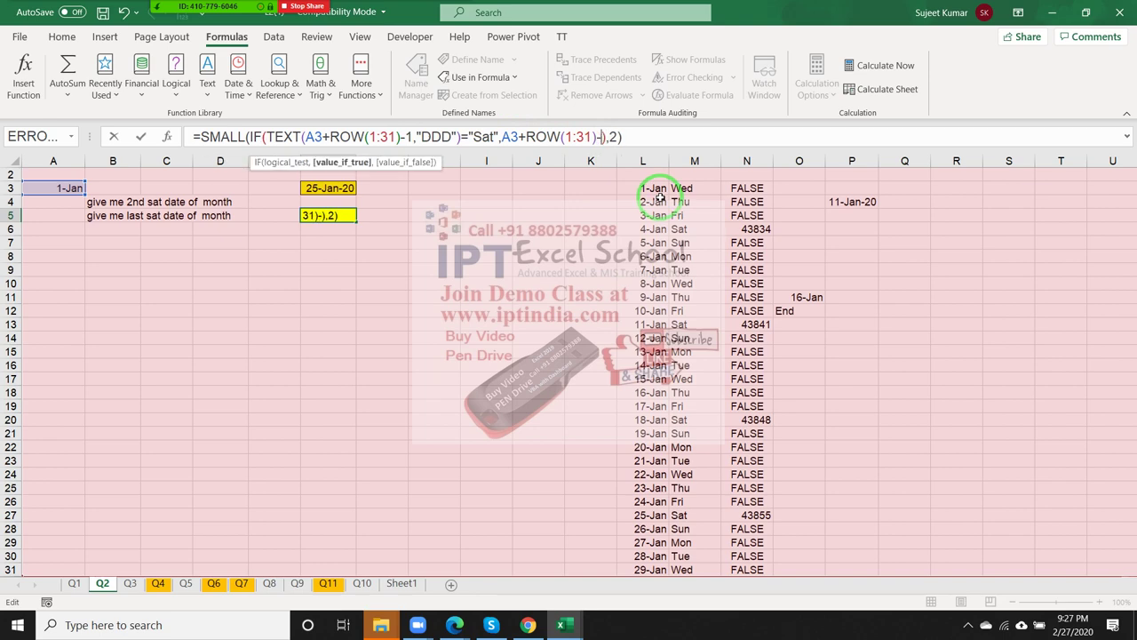
text(1)
key(ctrl+shift+Return)
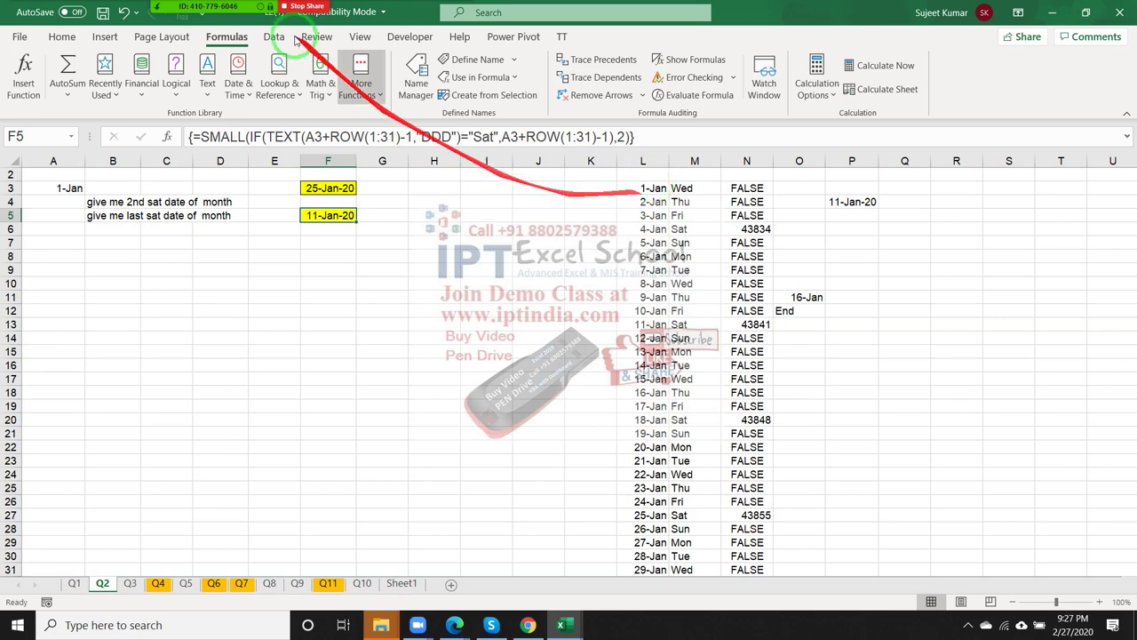
Save the workbook, continuing past the Compatibility Checker warning
click(103, 14)
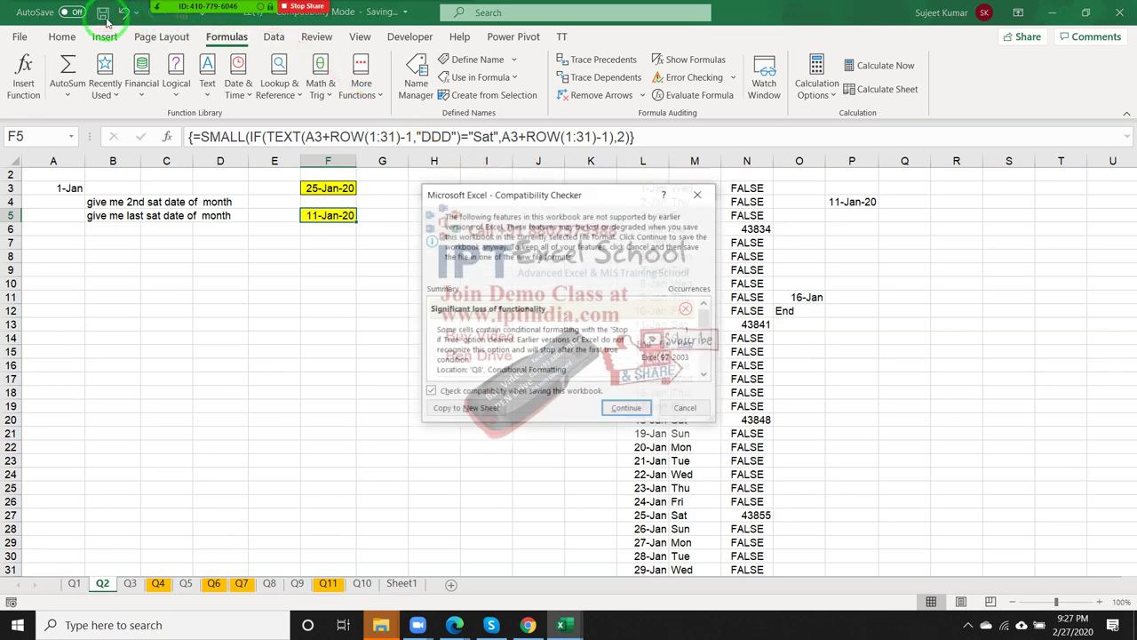
click(648, 408)
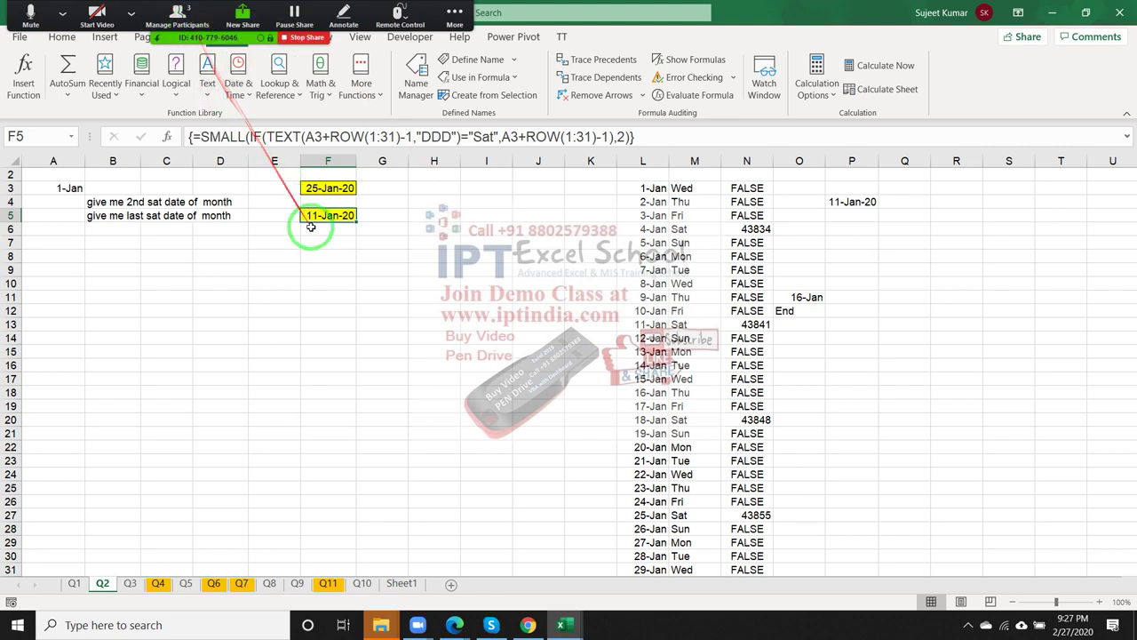
drag(313, 242, 222, 548)
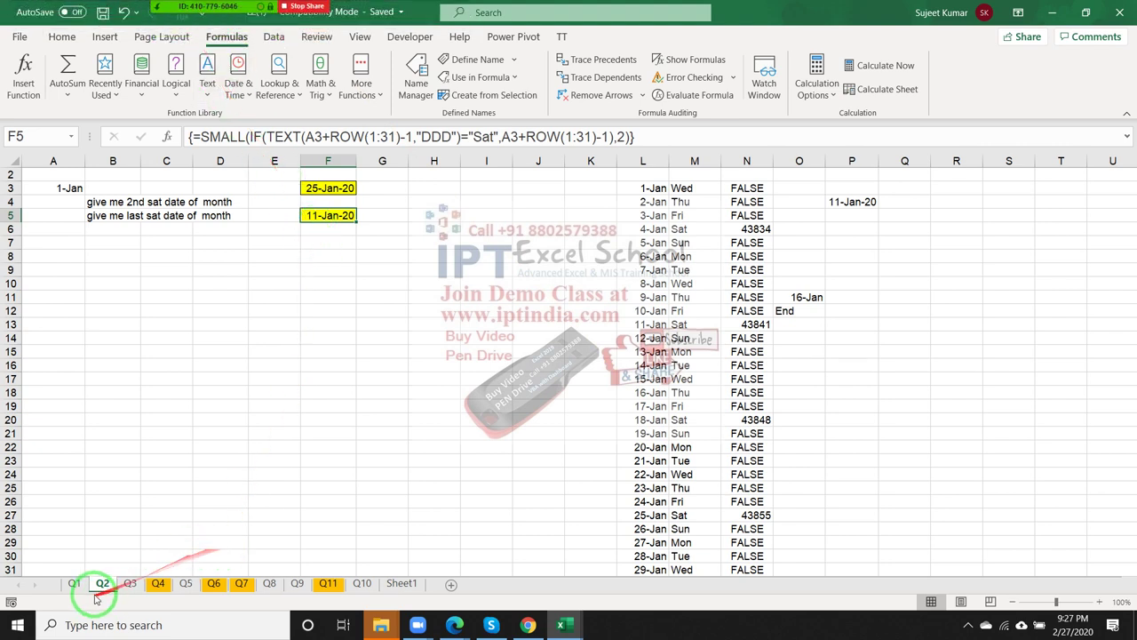
drag(87, 577, 358, 160)
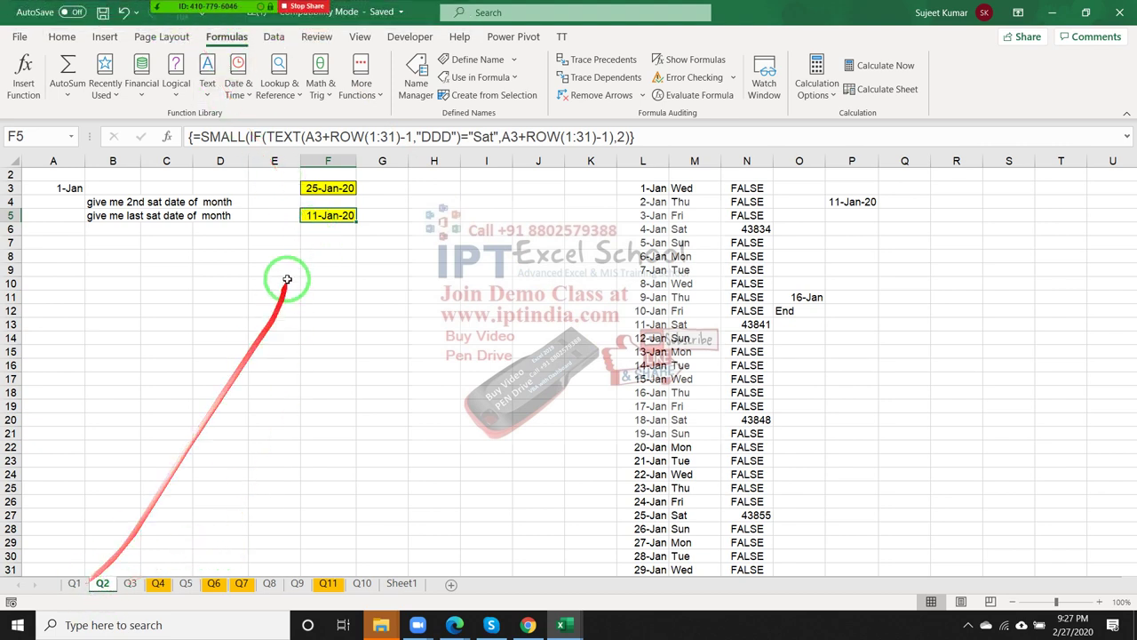
On Q1, begin turning F5's fixed 1:31 row range into the text reference "1:"&
click(74, 583)
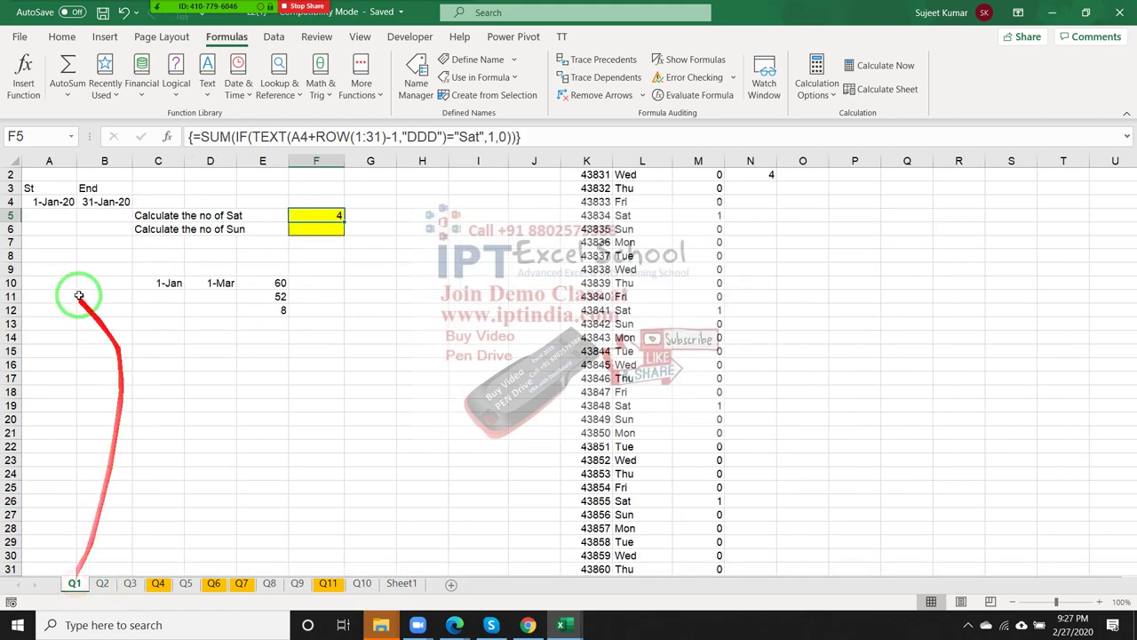
click(114, 201)
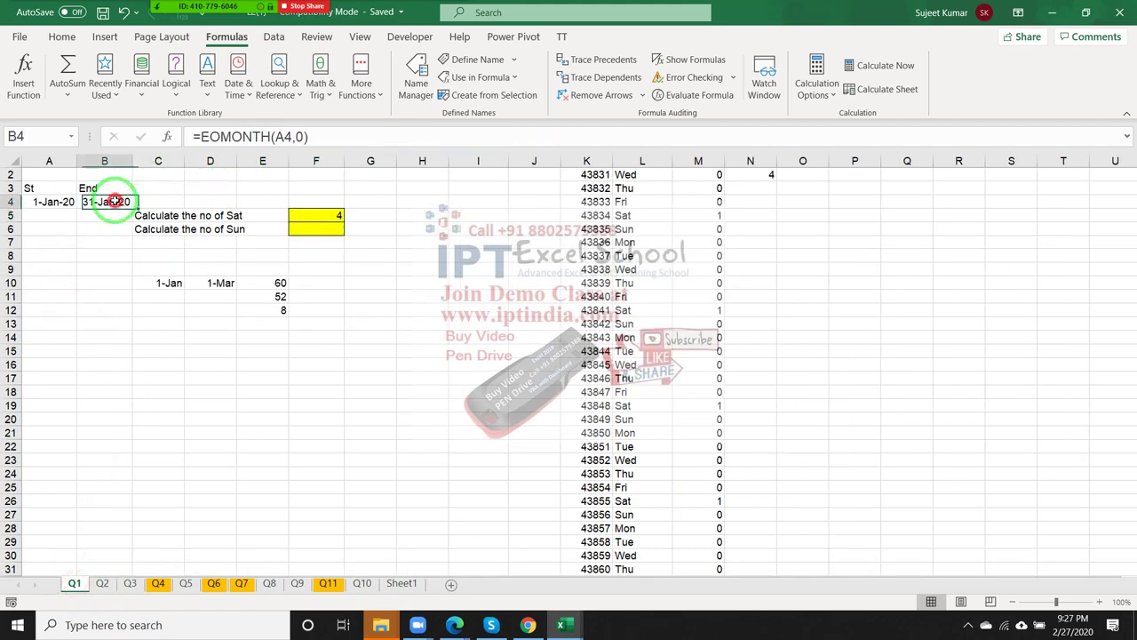
click(334, 217)
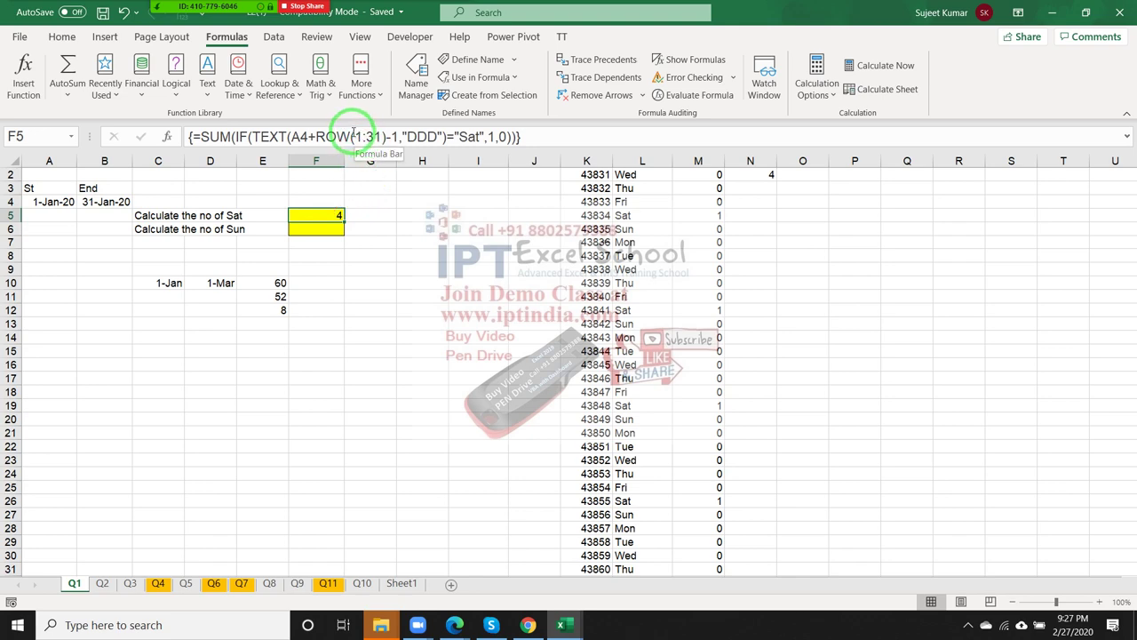
click(360, 136)
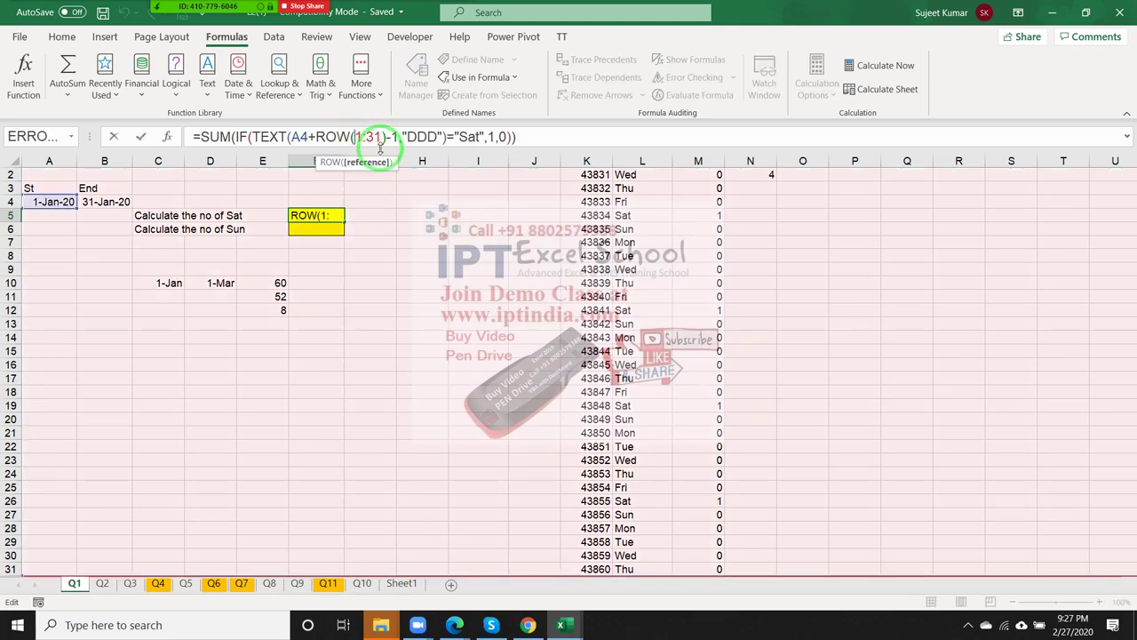
text(")
key(Right)
key(Right)
key(Right)
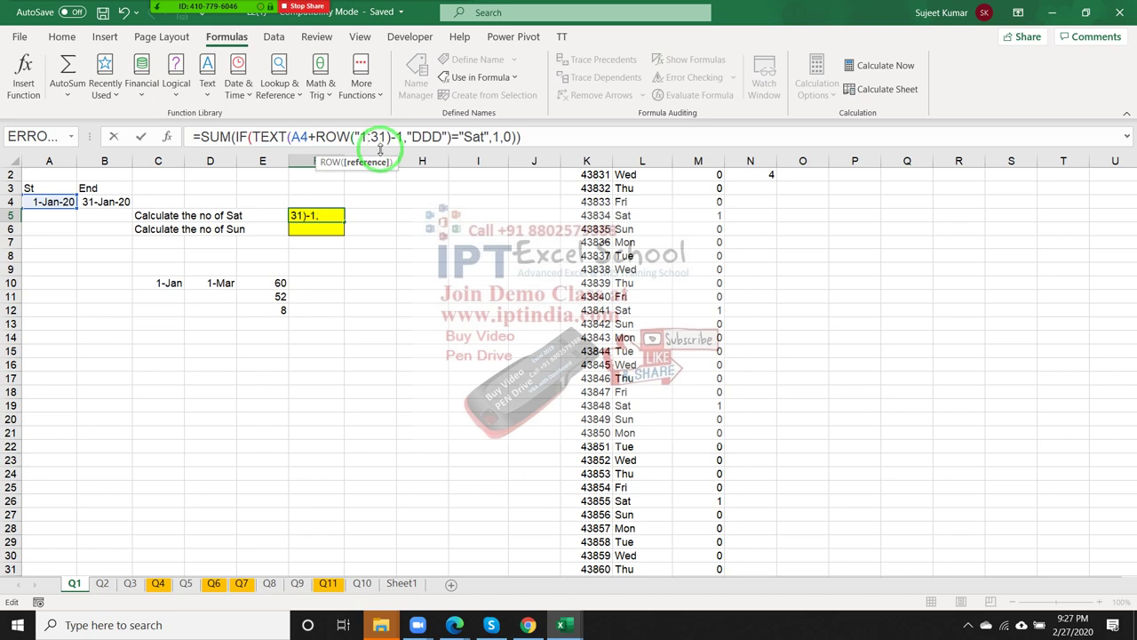
text(")
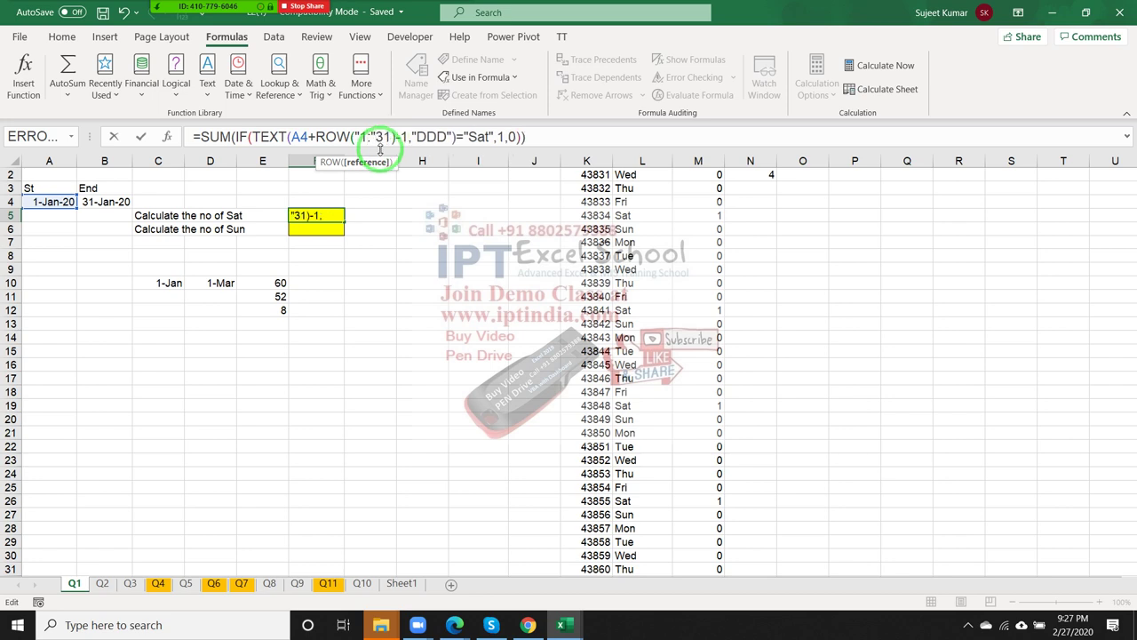
text(&)
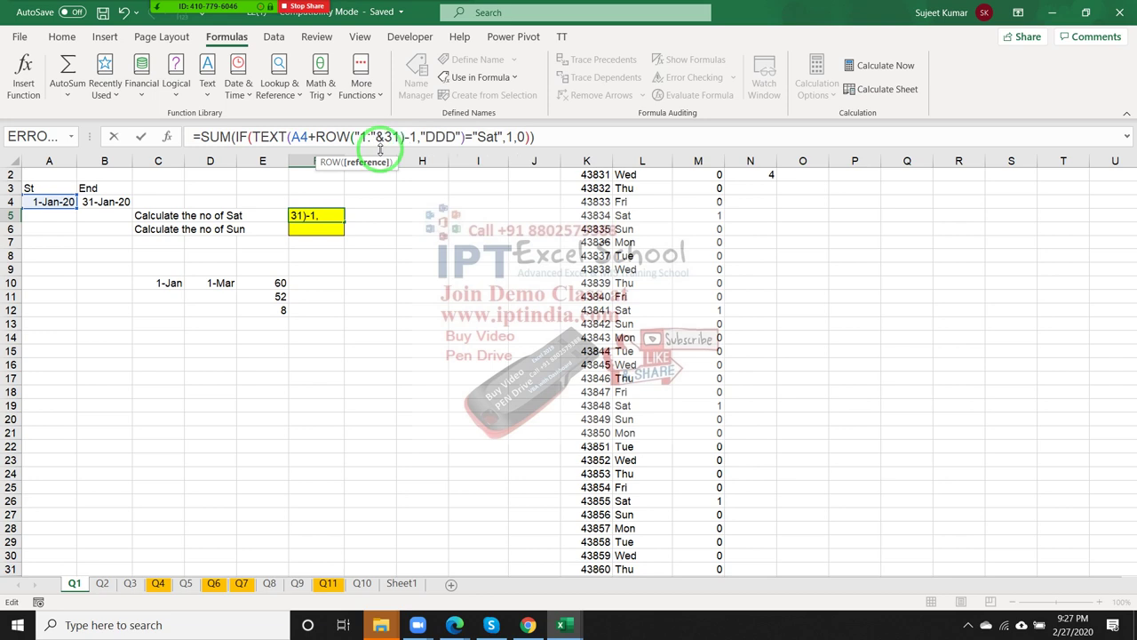
key(Delete)
key(Delete)
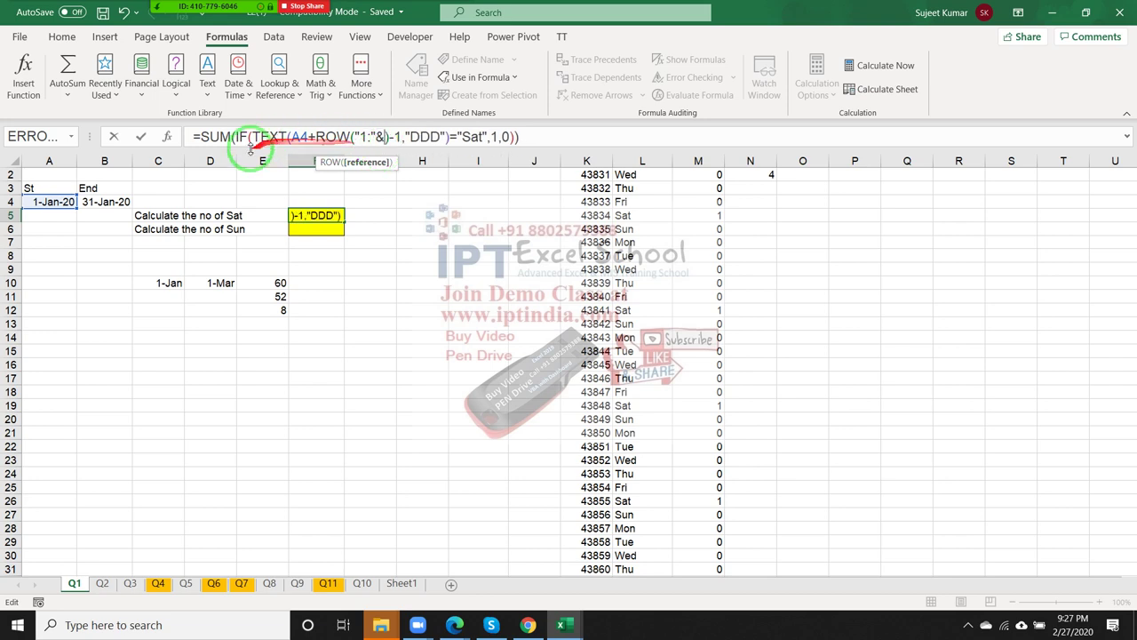
Make F5's row range ROW(INDIRECT("1:"&B4-A4)) and commit it as an array formula
click(114, 202)
text(-)
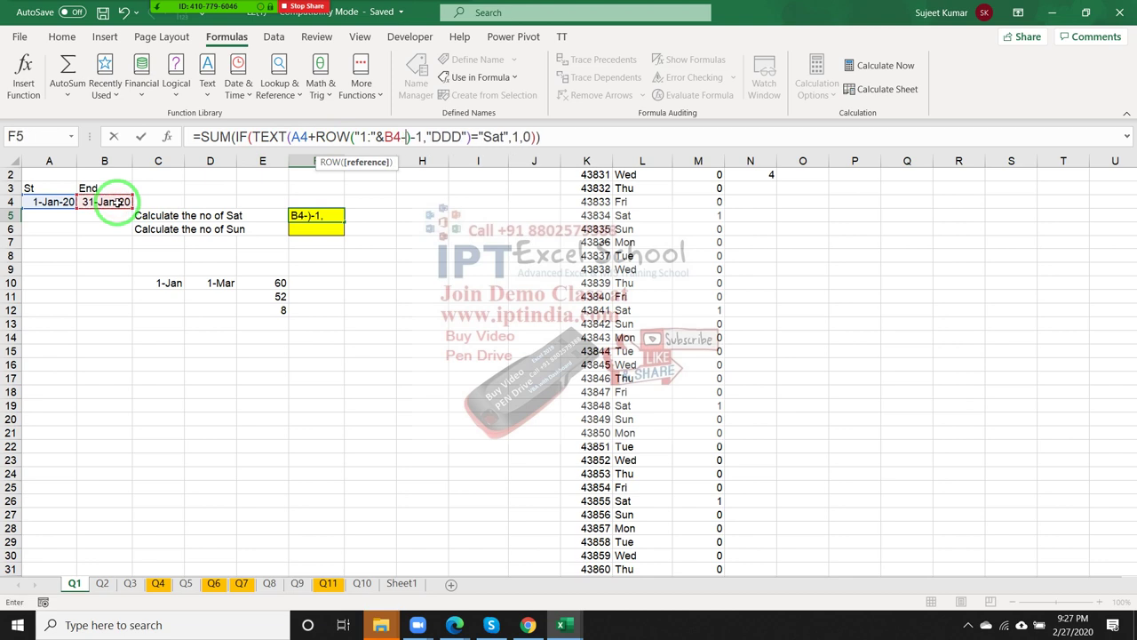
click(34, 202)
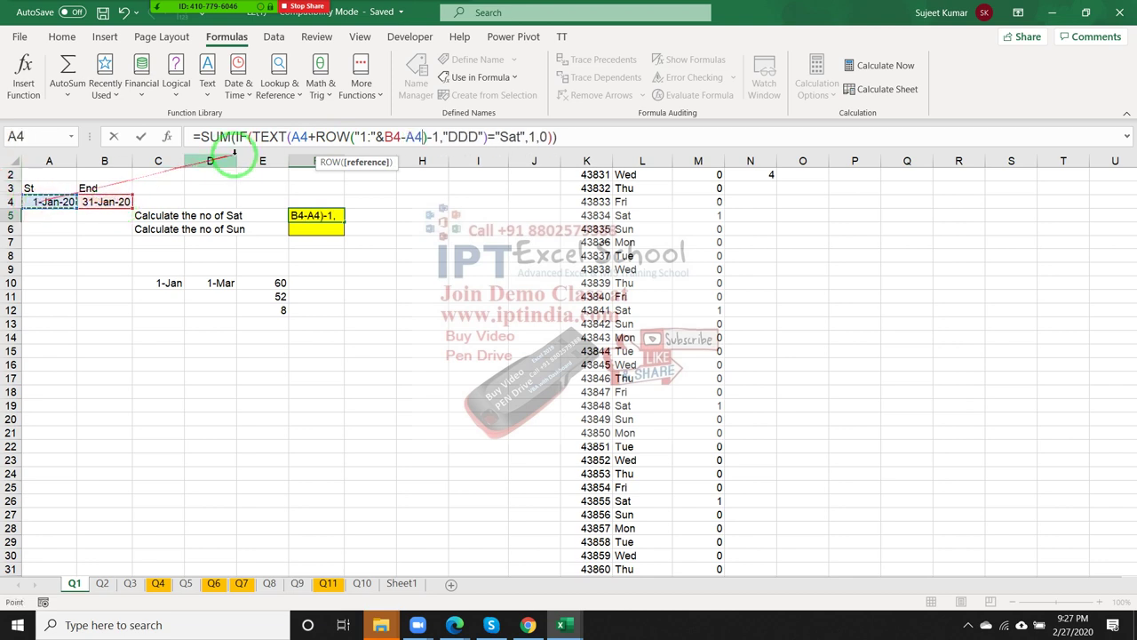
click(357, 136)
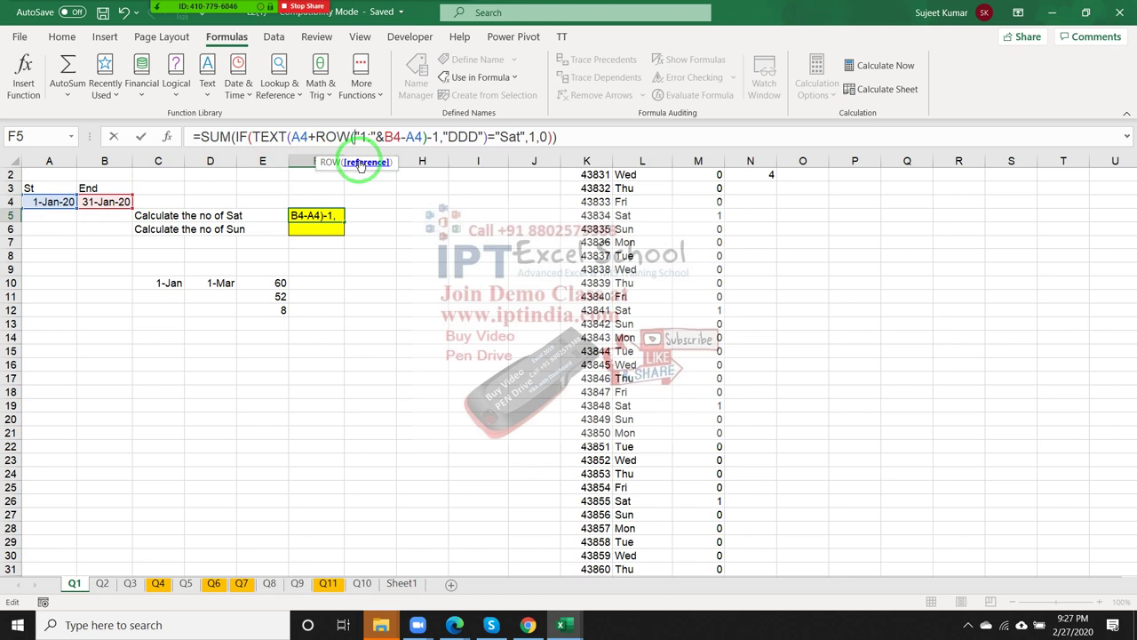
text(ind)
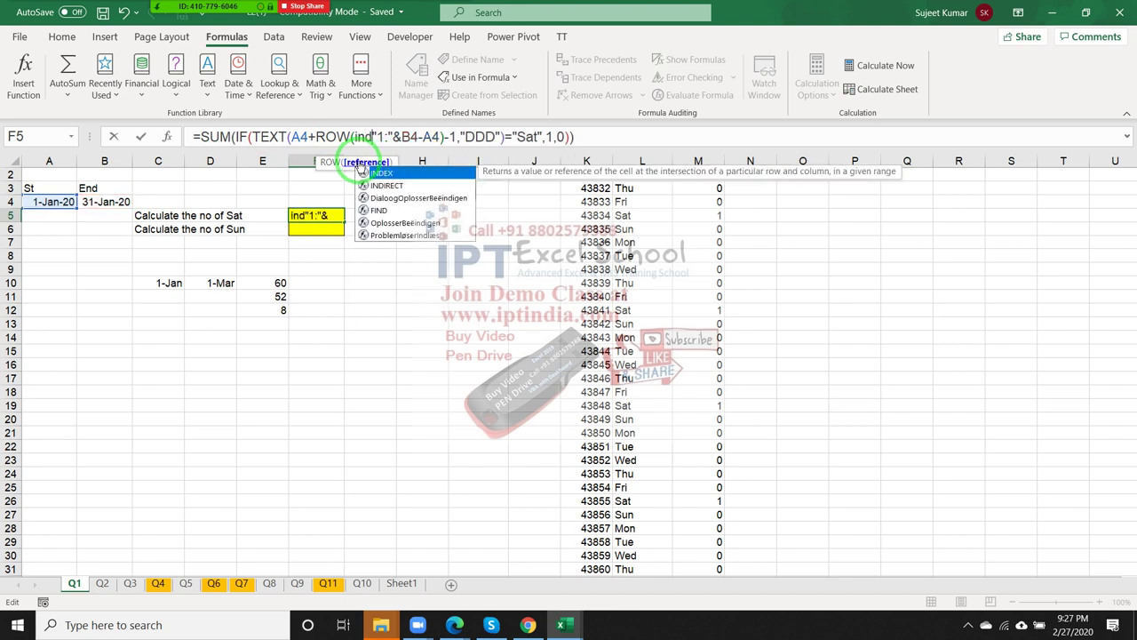
key(Down)
key(Tab)
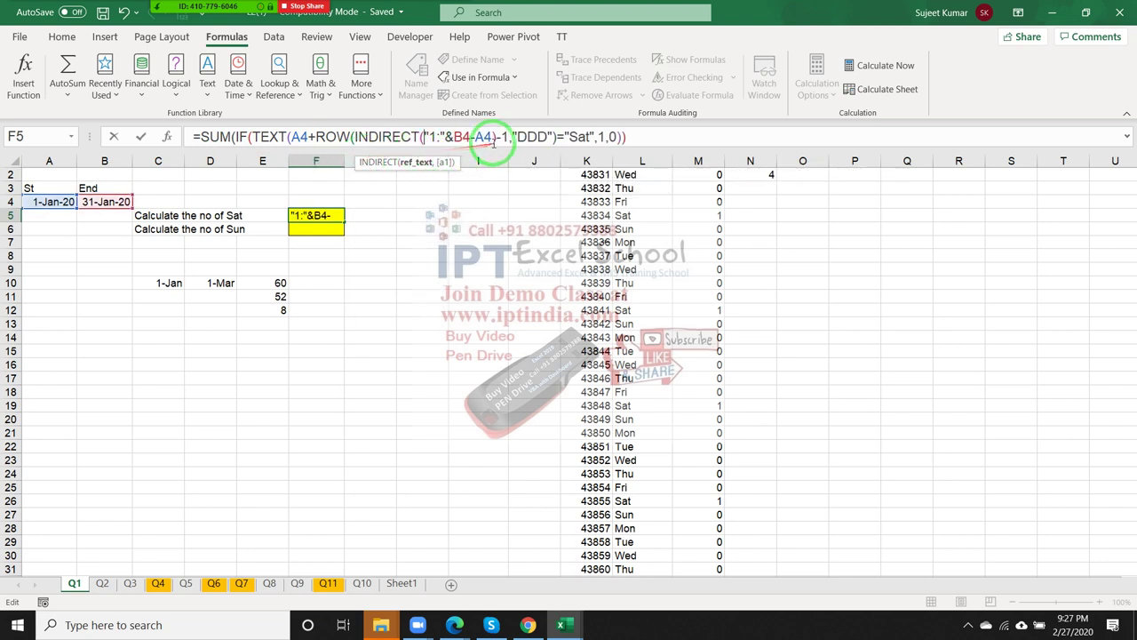
click(492, 137)
text())
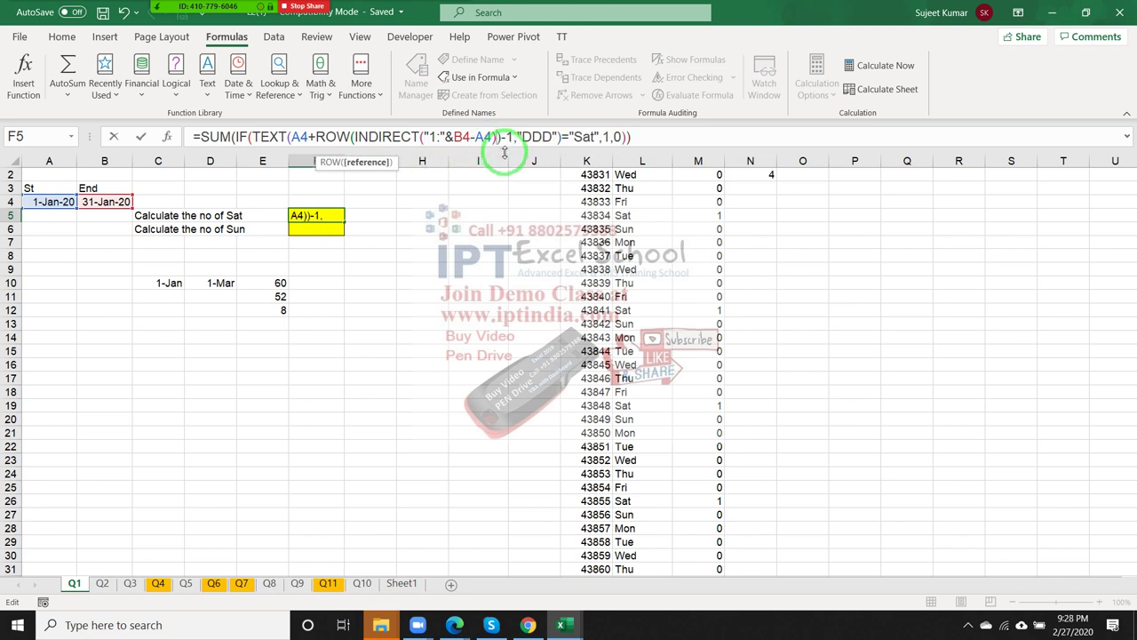
key(ctrl+shift+Return)
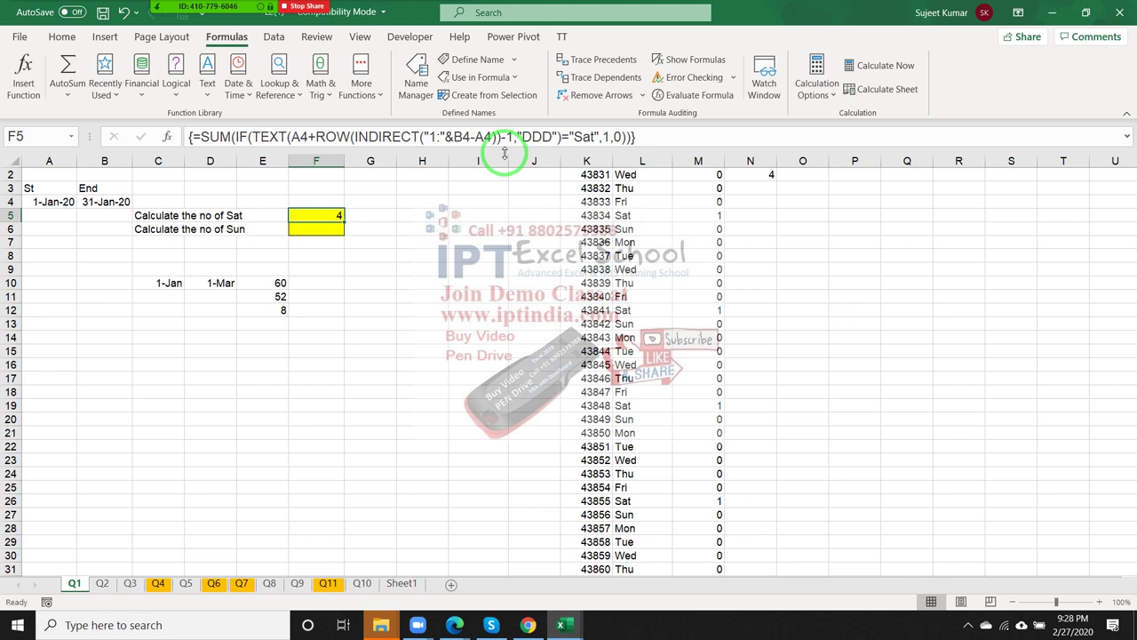
Change Q1's end date in B4 to 1-Mar-20 so F5 counts 9 Saturdays
click(102, 202)
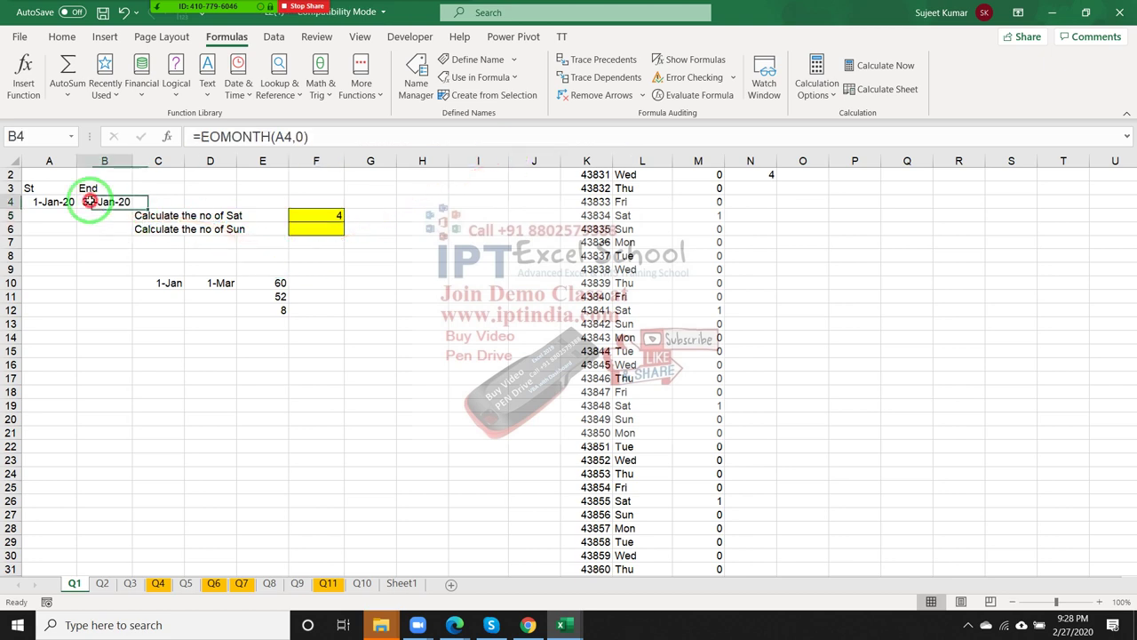
text(3/1)
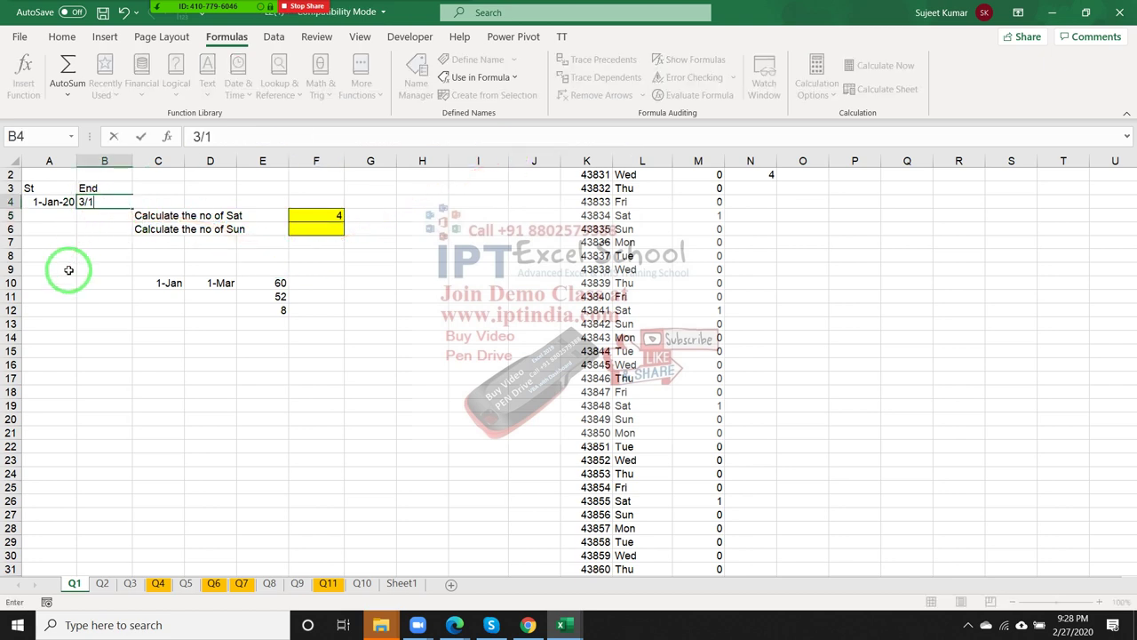
key(Return)
key(Up)
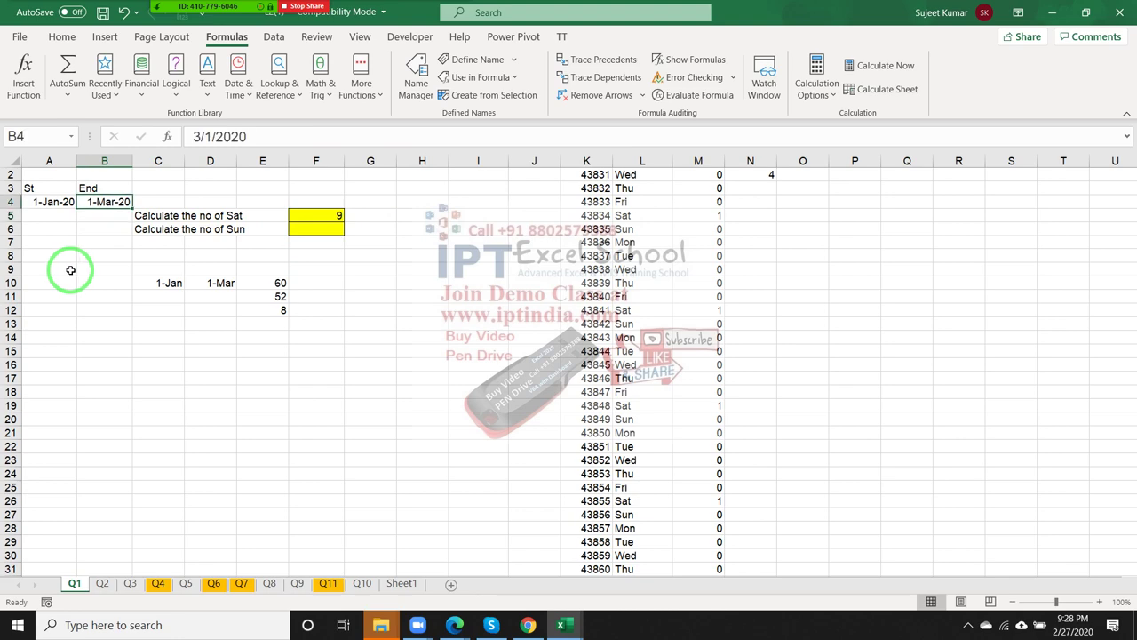
click(102, 582)
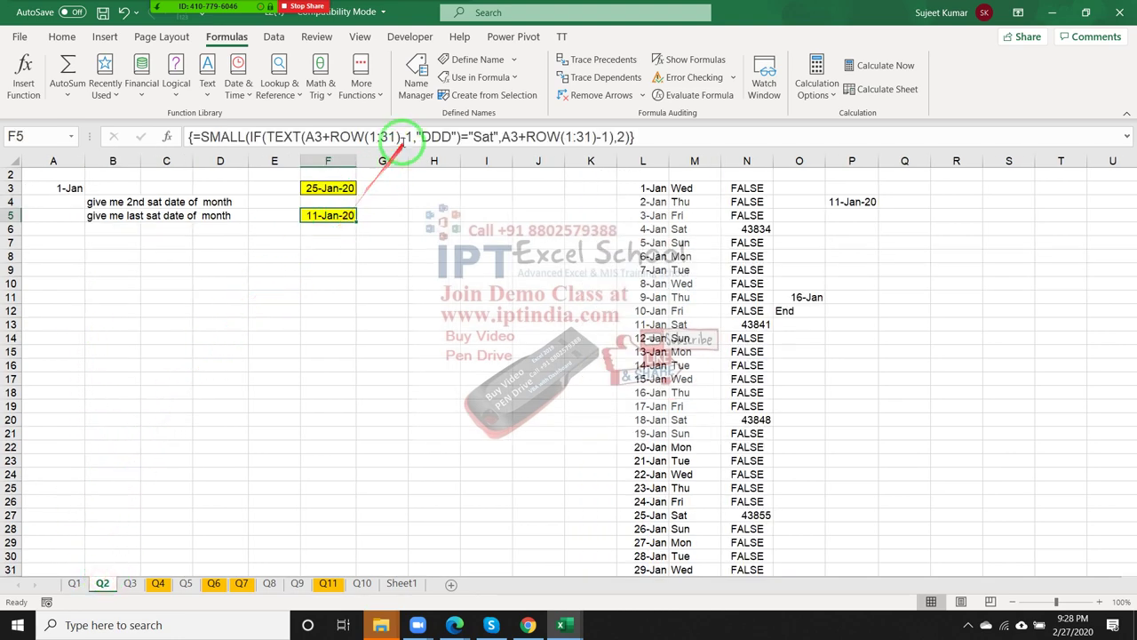
In Q2's F5, replace the first range's fixed 31 with "1:"&DAY(EOMONTH(A3))
click(379, 136)
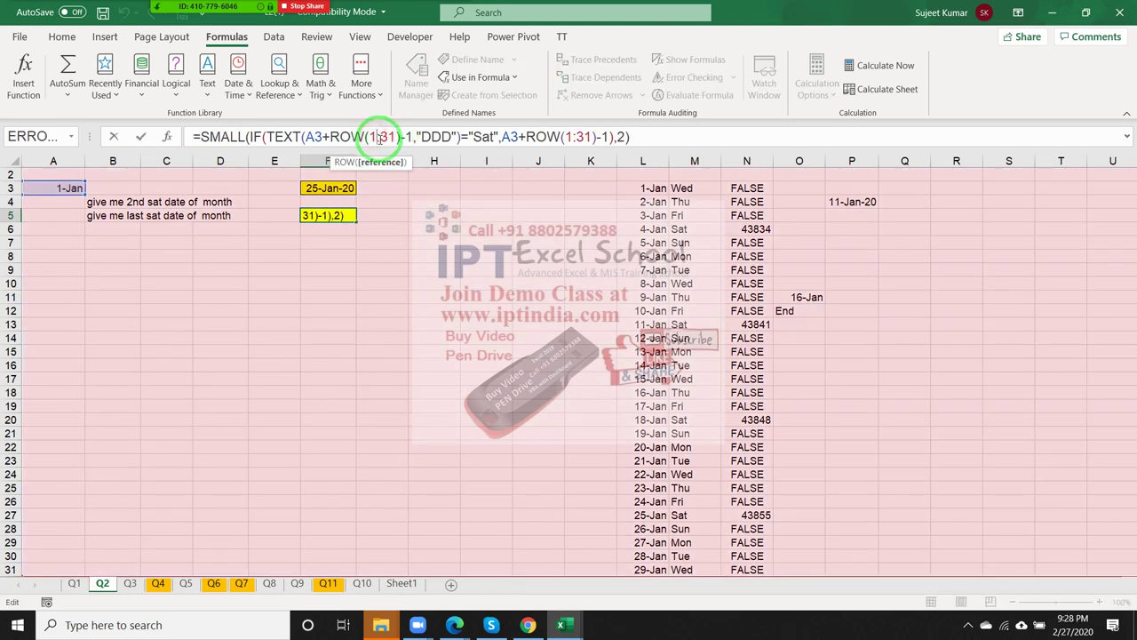
key(Left)
text(")
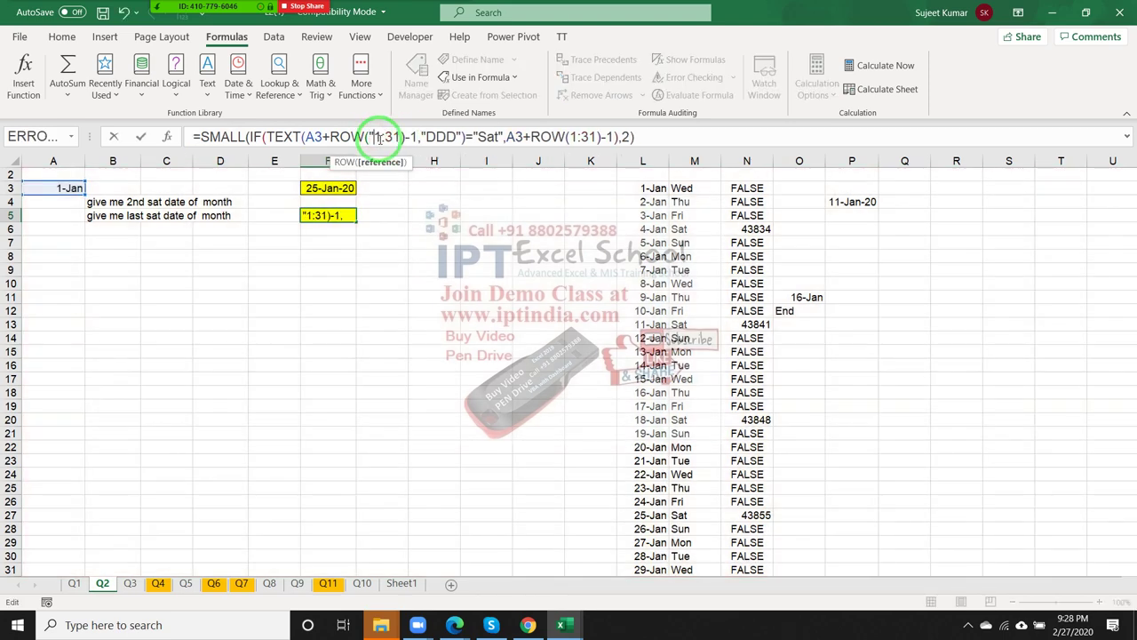
key(Right)
key(Right)
text(")
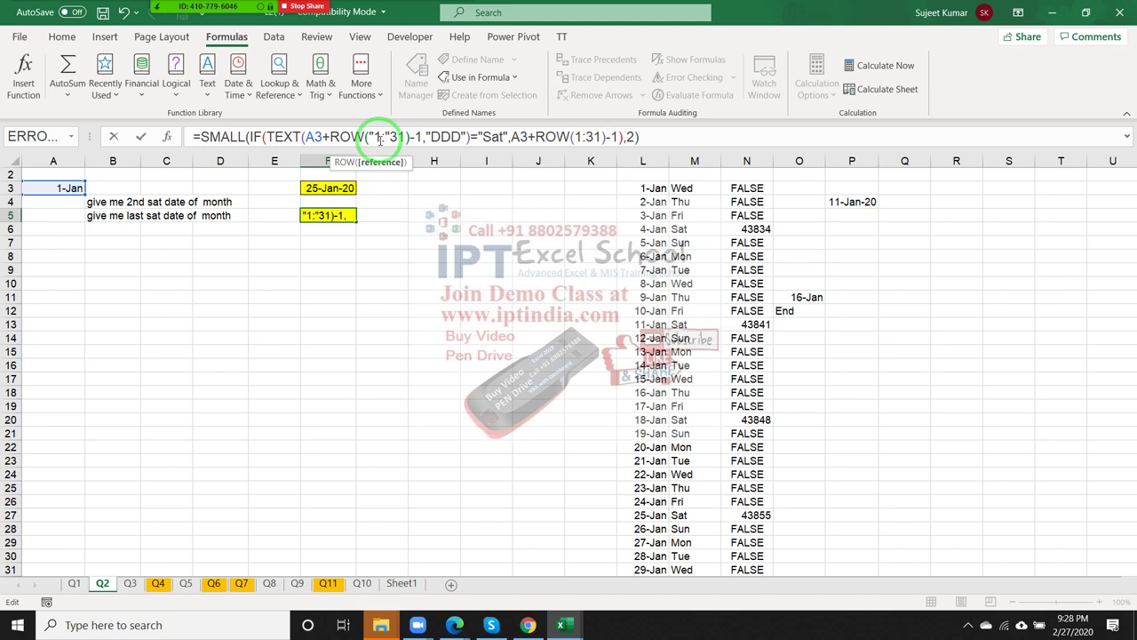
text(&)
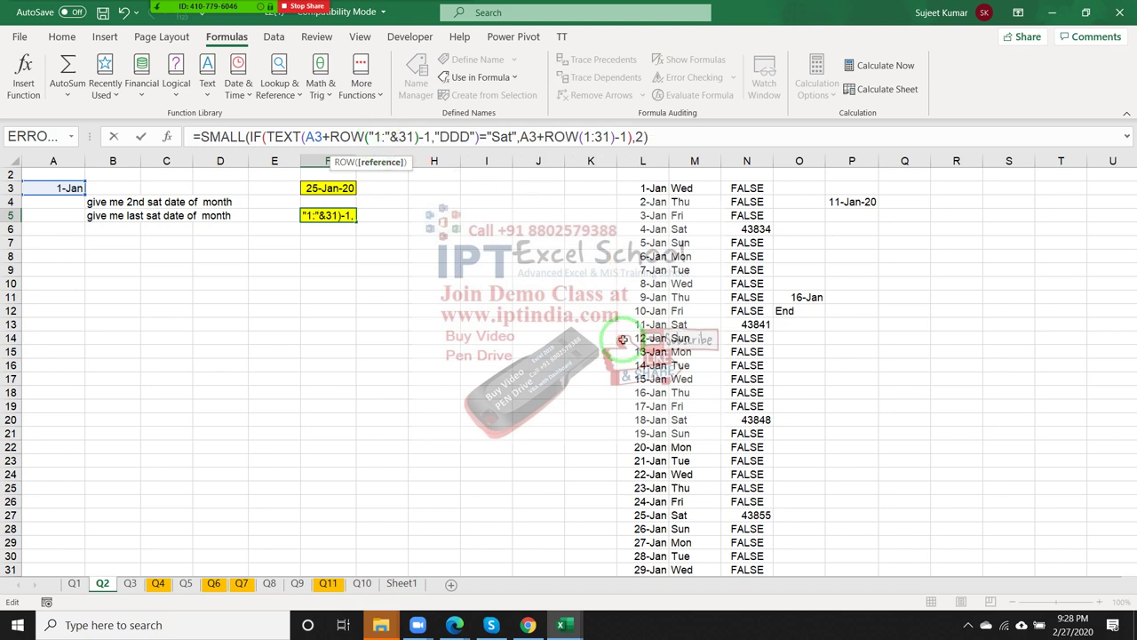
key(Delete)
key(Delete)
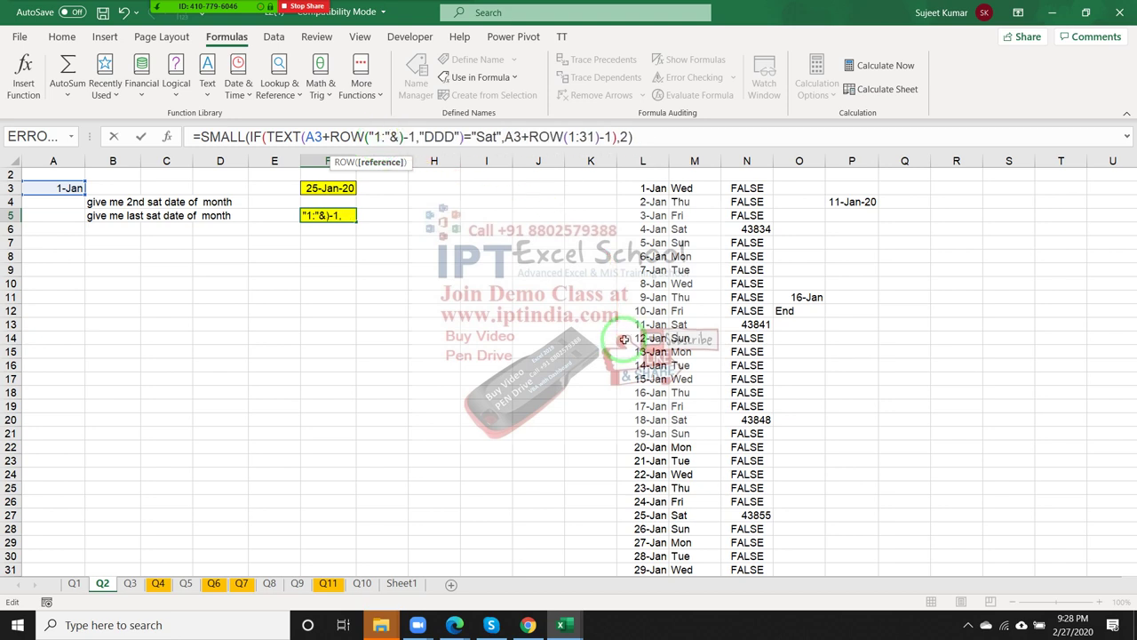
text(day)
key(Tab)
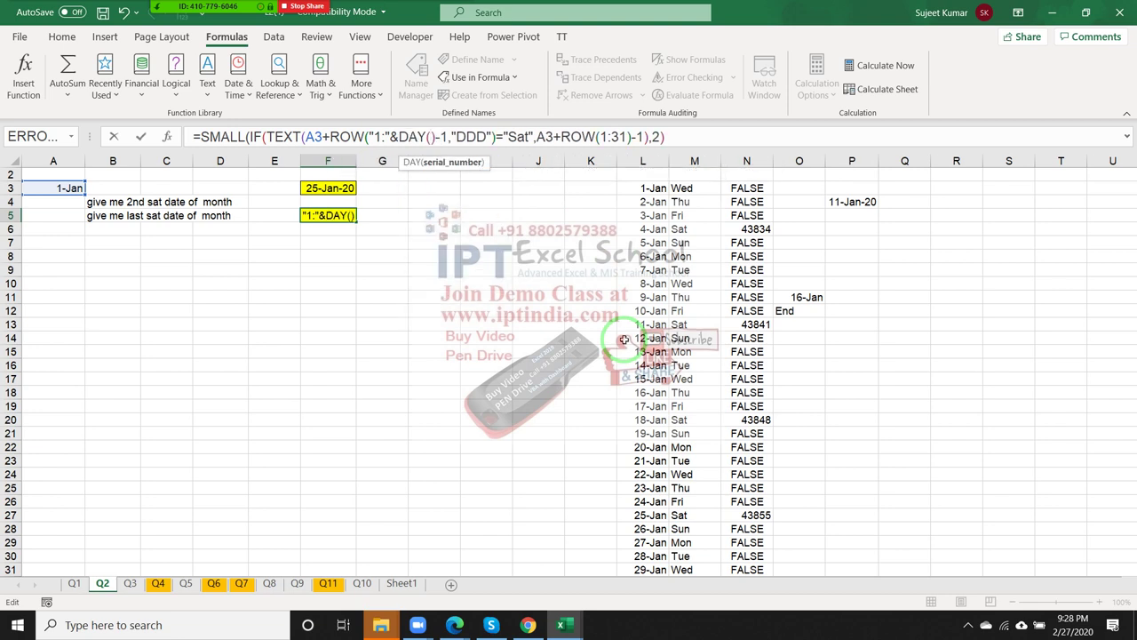
text(eo)
key(Tab)
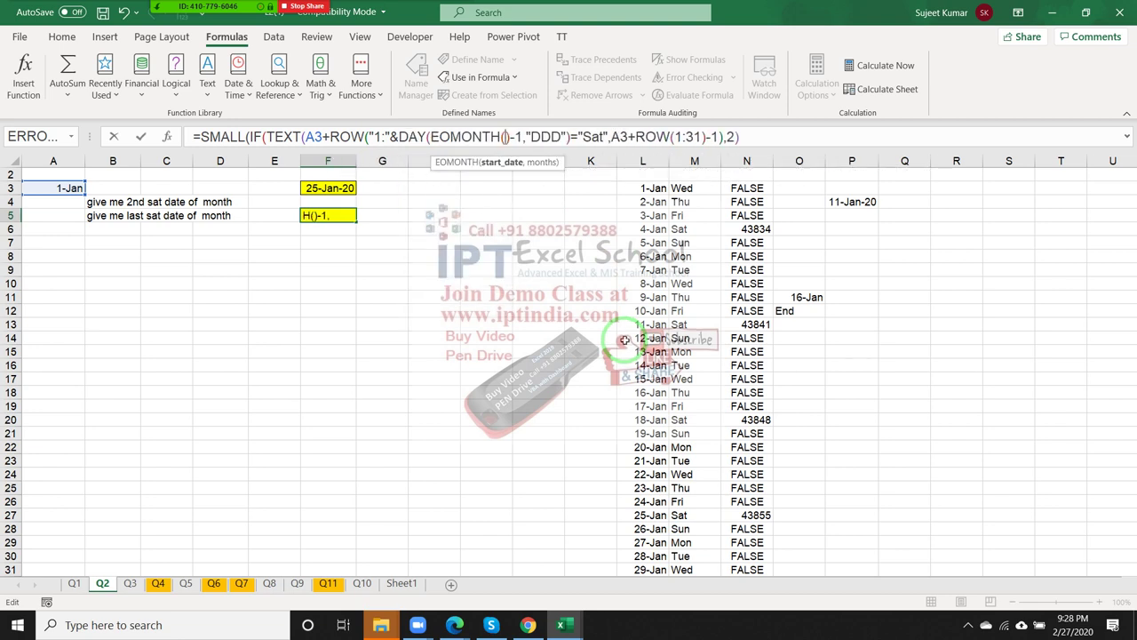
click(62, 189)
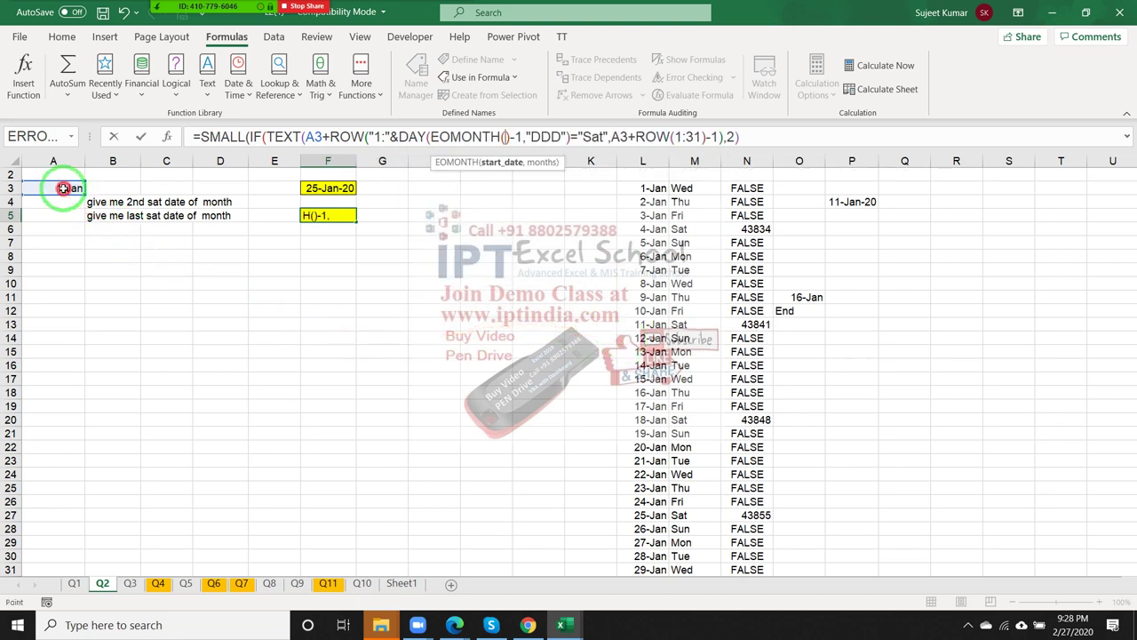
text())
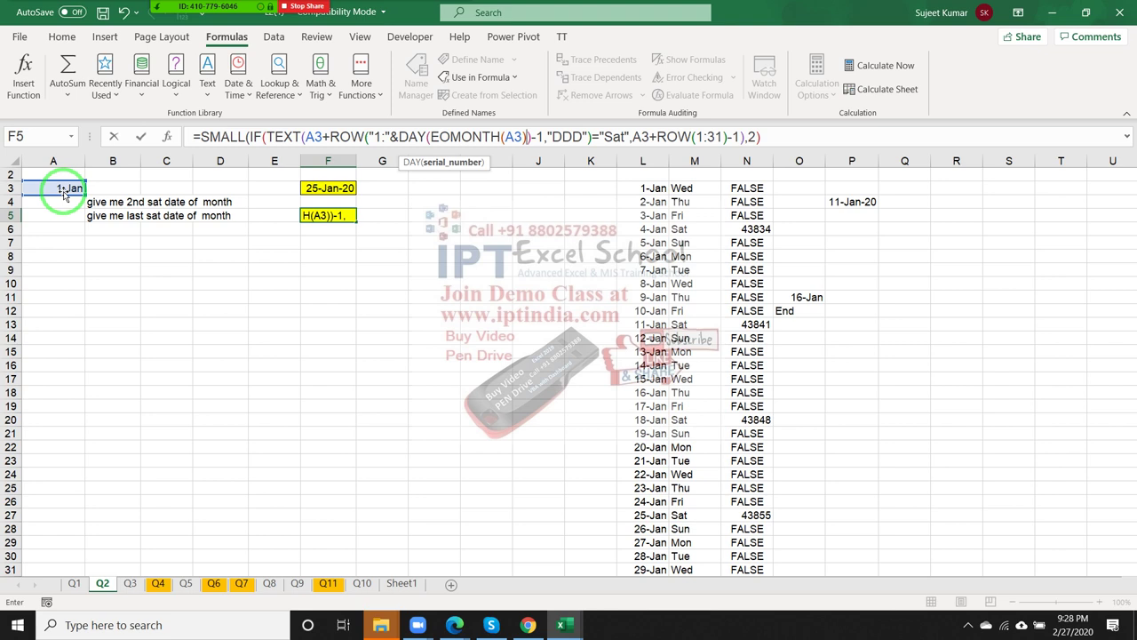
text())
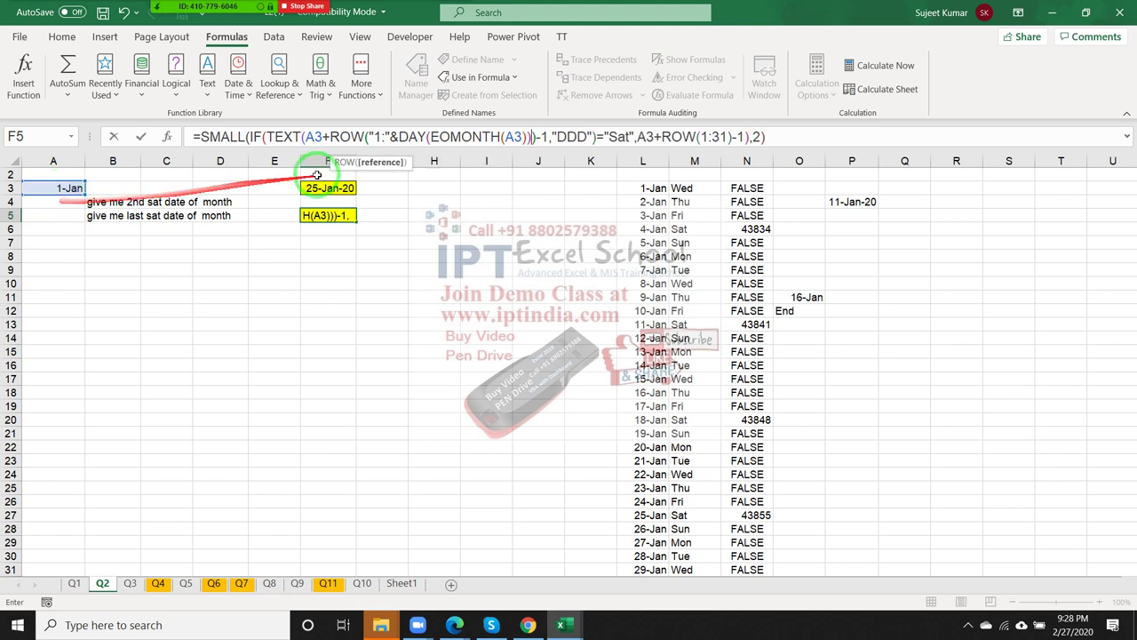
Wrap that text range in INDIRECT and correct the closing parentheses
click(370, 138)
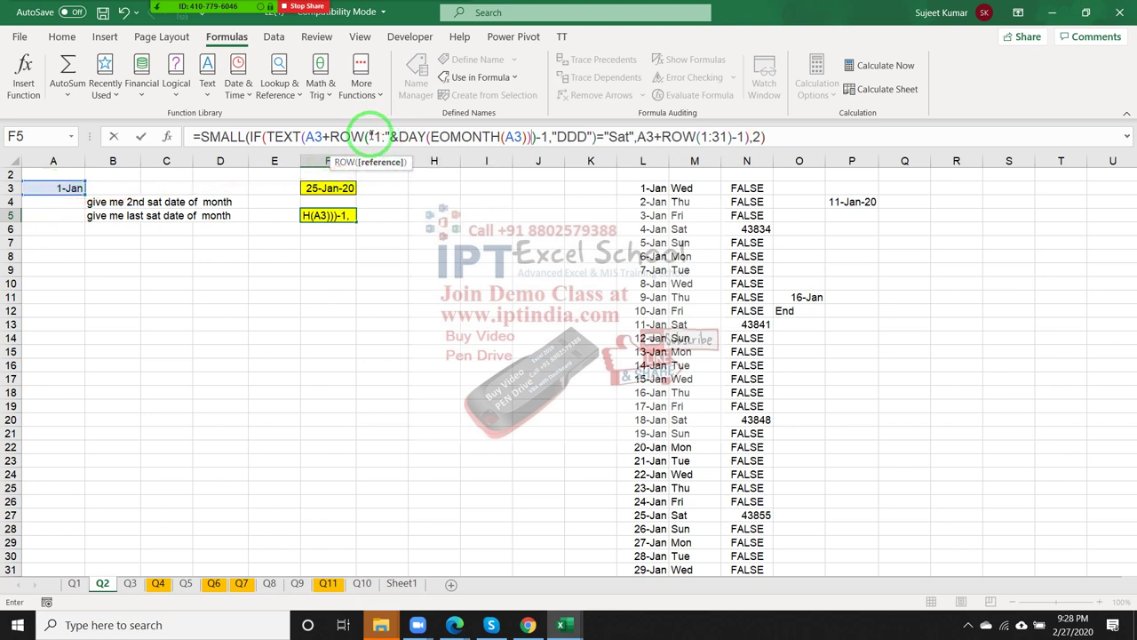
text(:)
key(Left)
key(Left)
text(in)
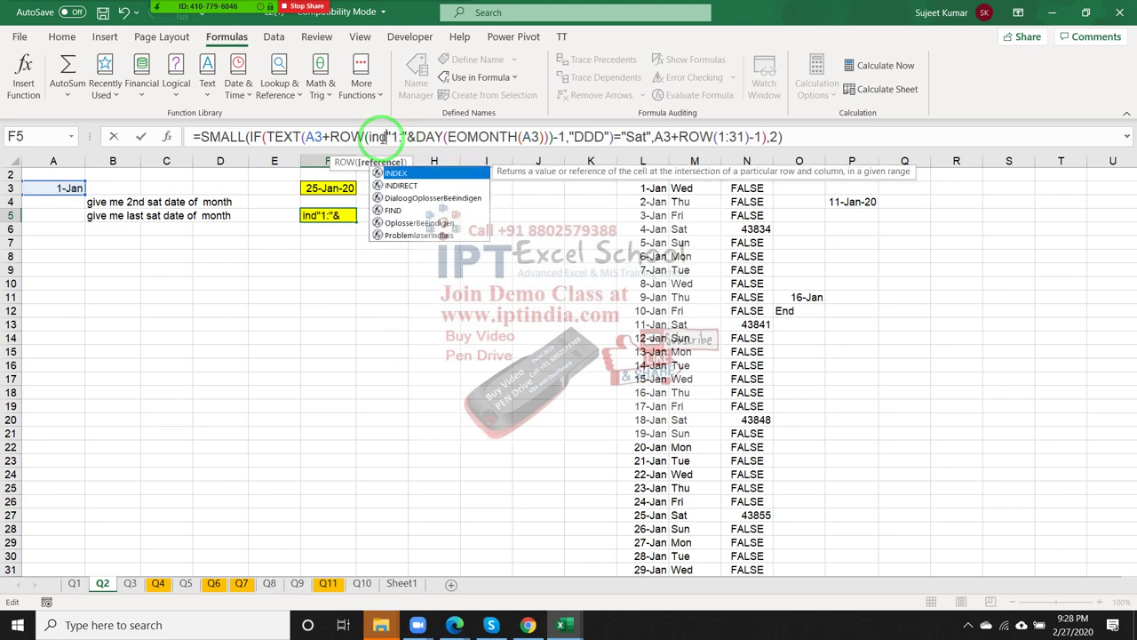
text(d)
key(Tab)
click(605, 137)
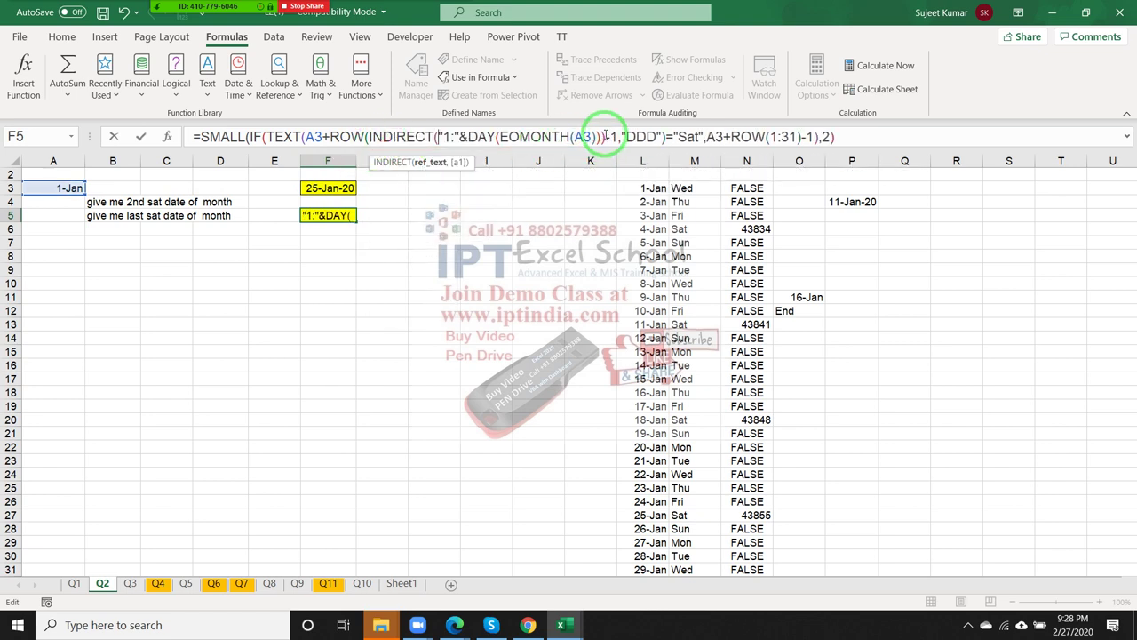
key(BackSpace)
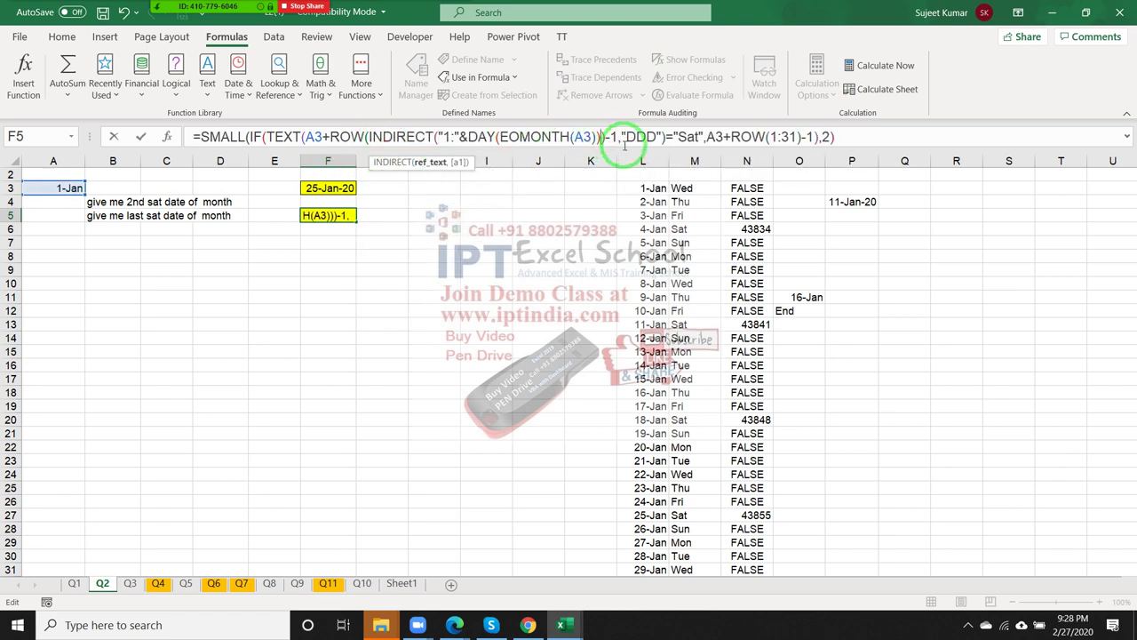
text())
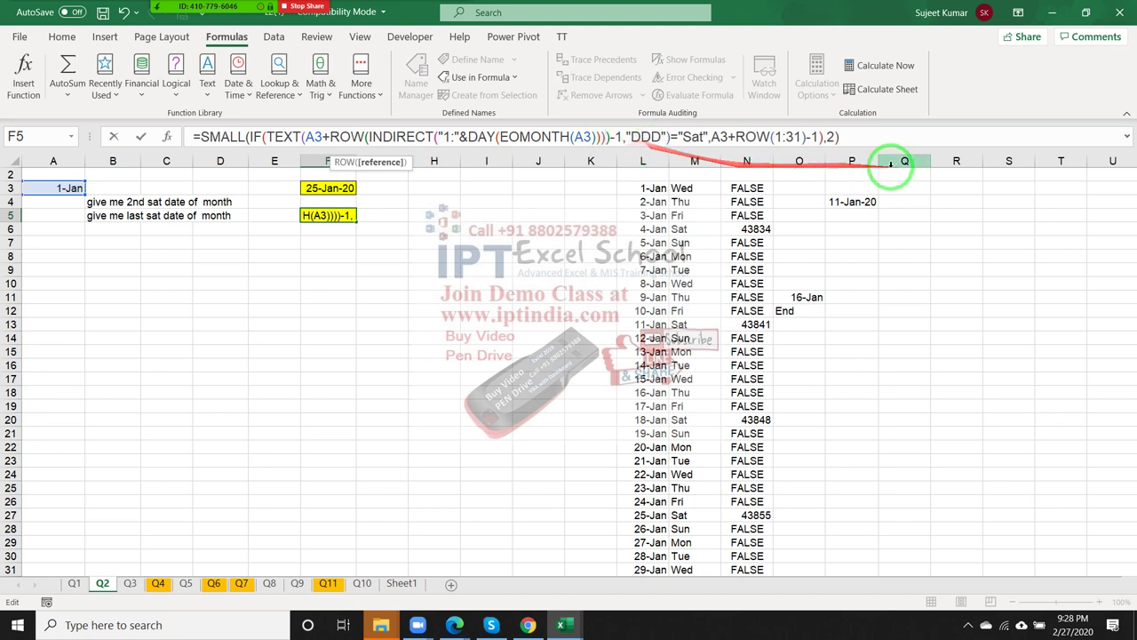
Rebuild F5's second row range as INDIRECT("1:"&DAY(EOMONTH(A3,0)))
click(773, 136)
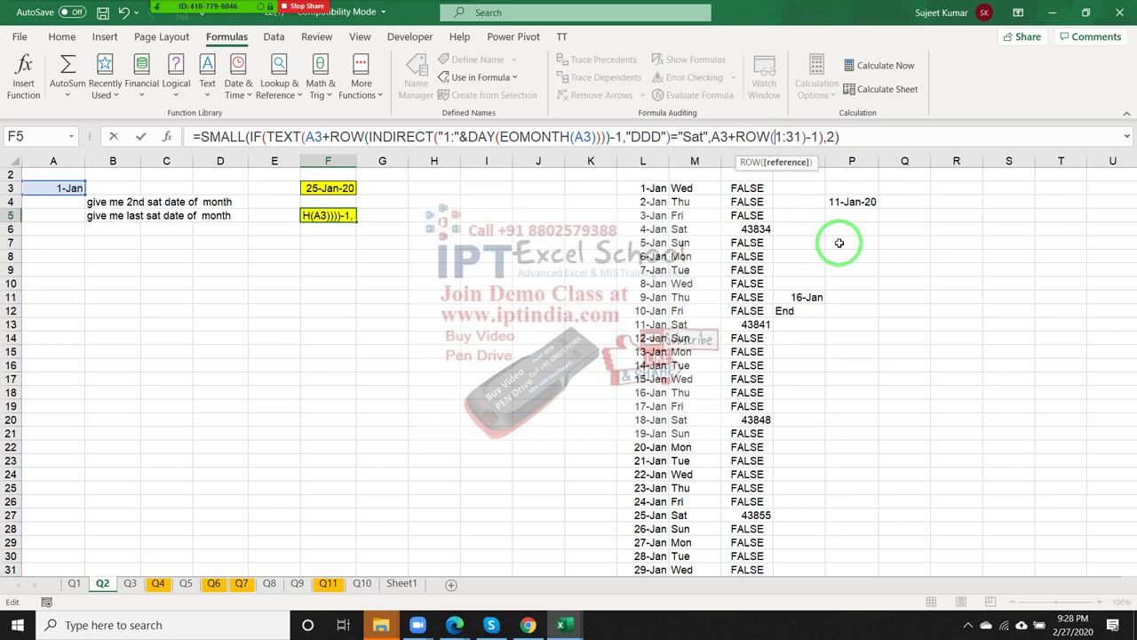
text(ind)
key(Down)
key(Tab)
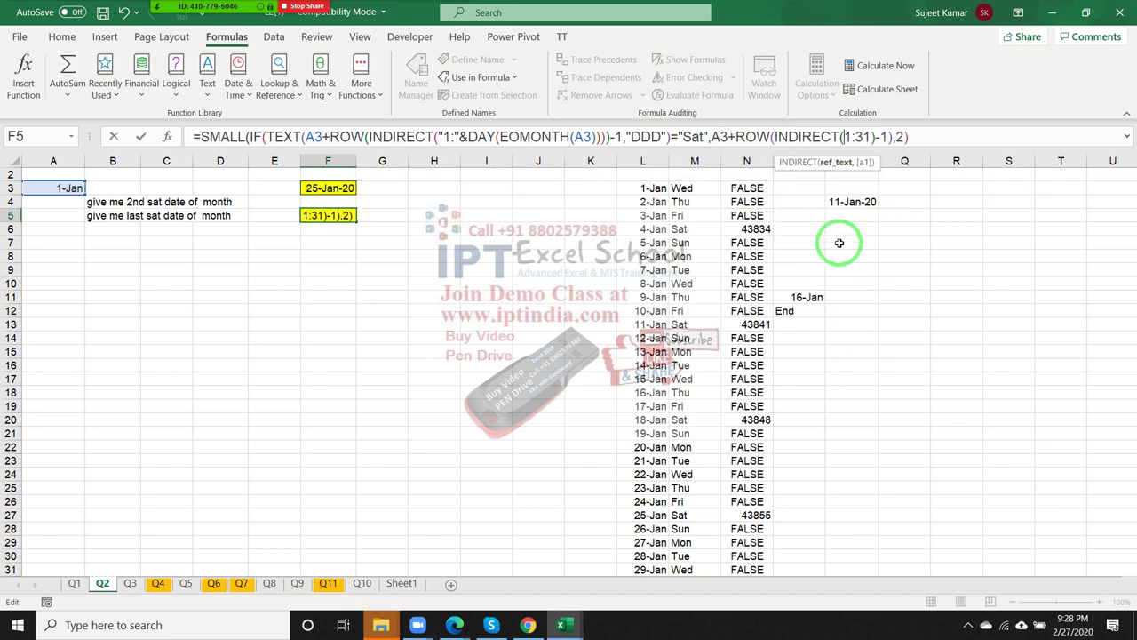
text("1:)
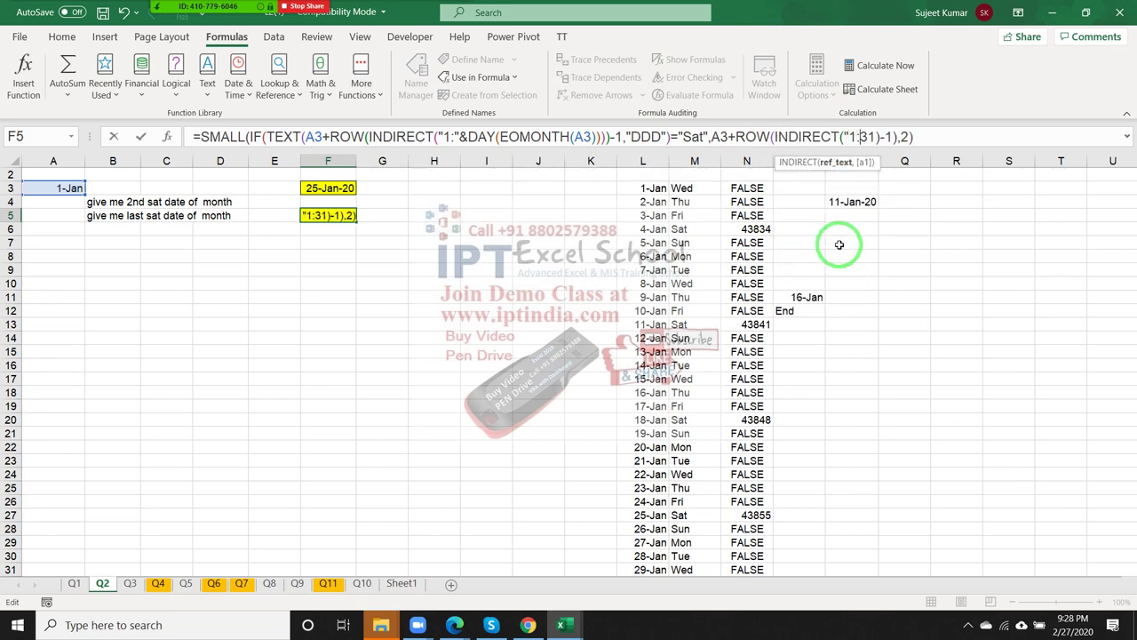
text(")
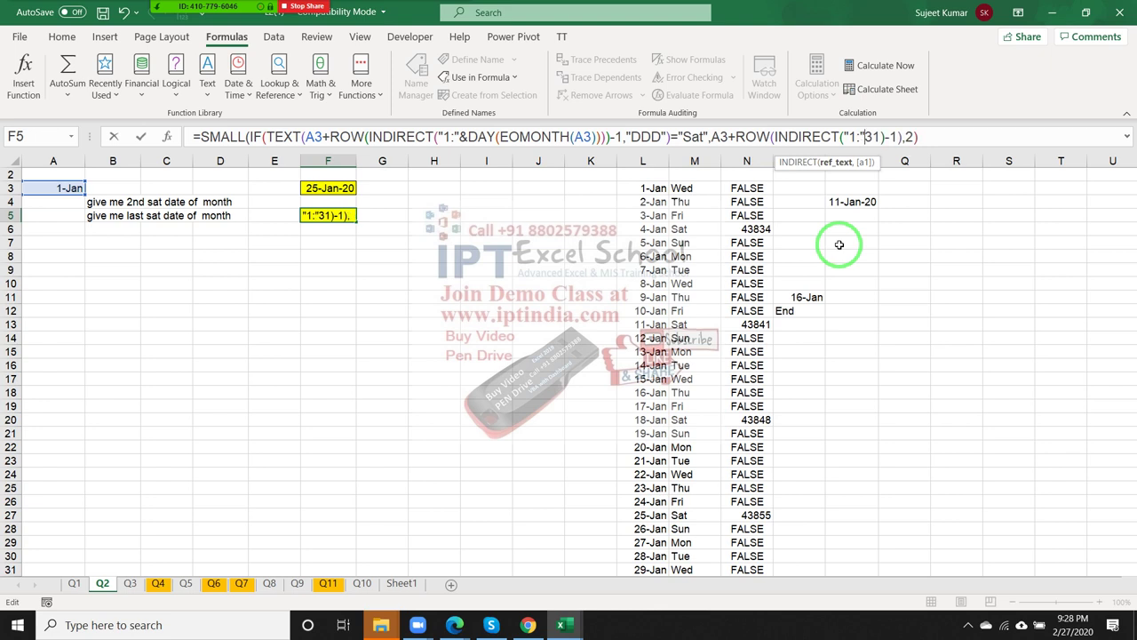
text(&)
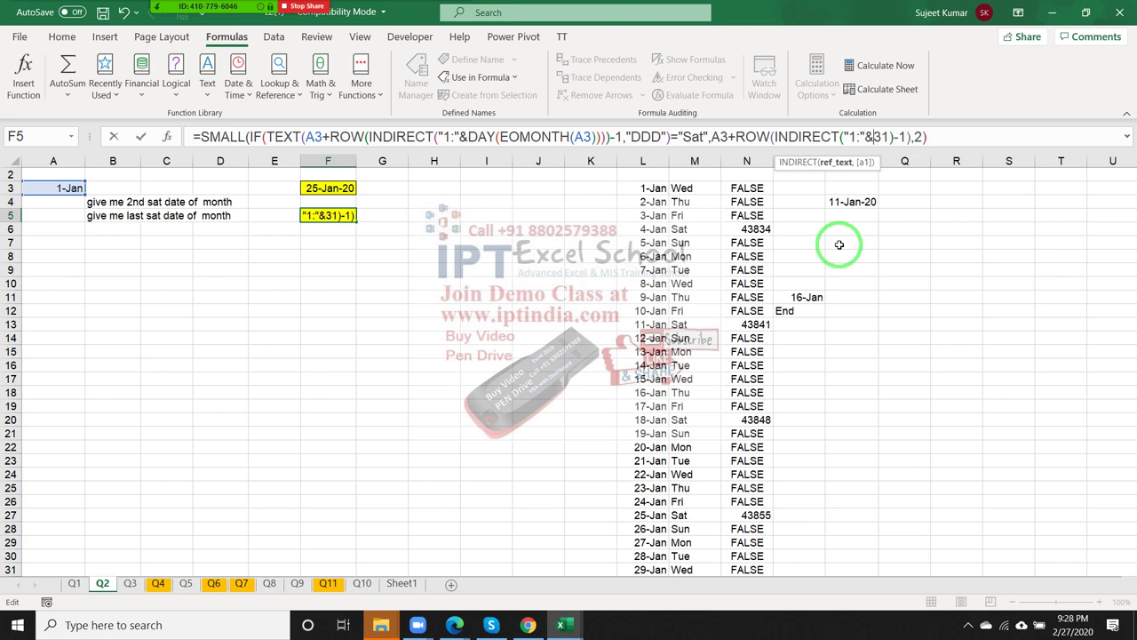
key(Delete)
key(Delete)
text(DAY()
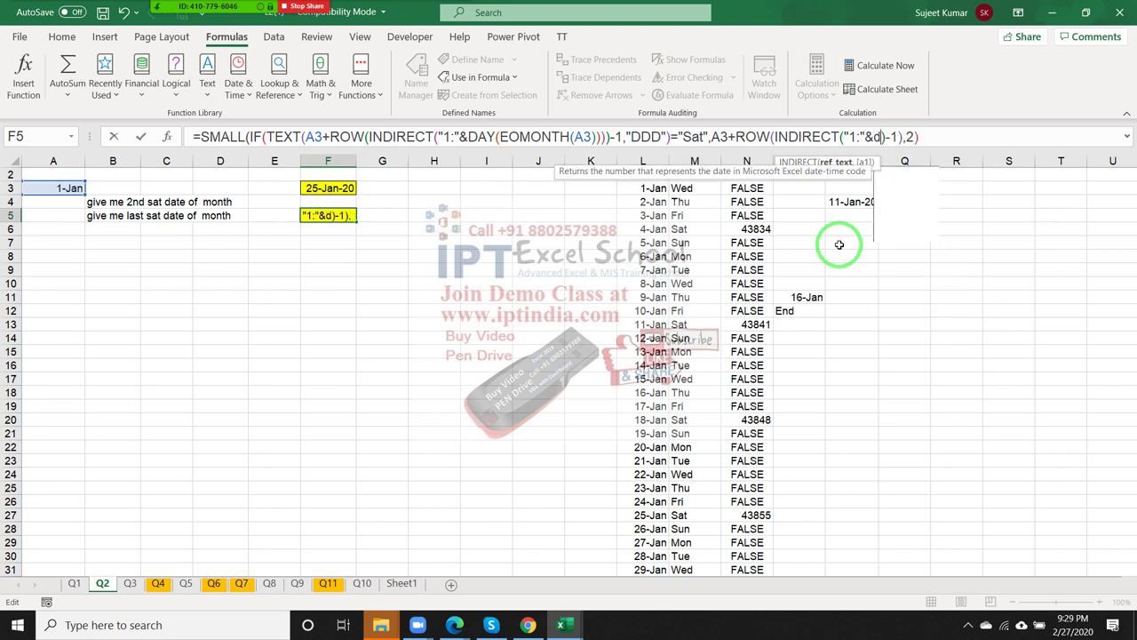
text(e)
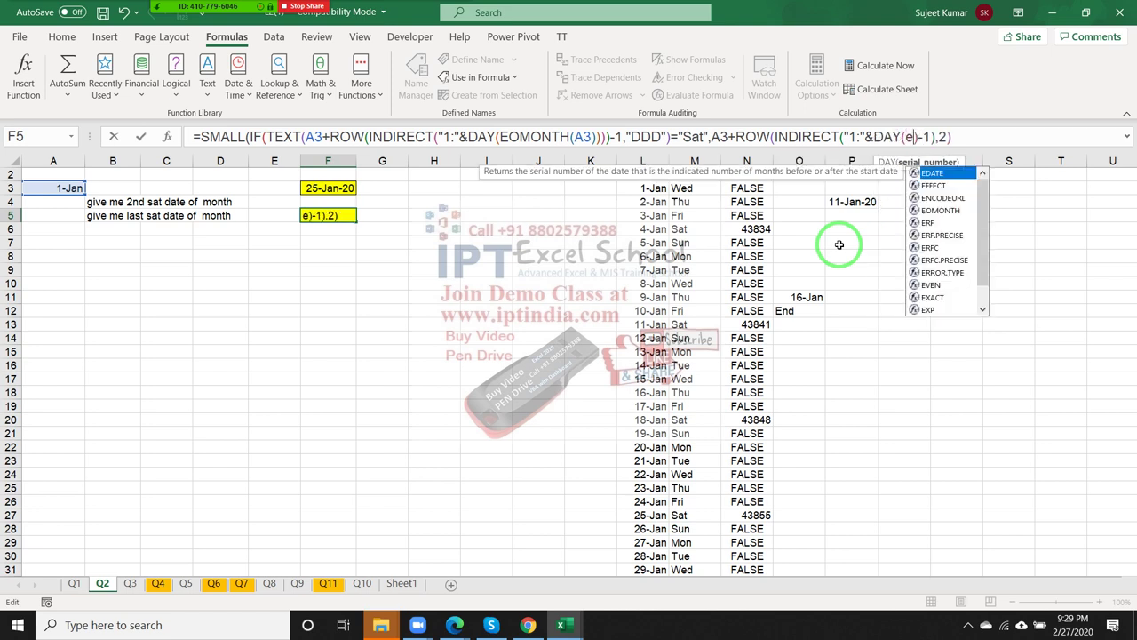
text(m)
key(BackSpace)
text(o)
key(Tab)
drag(838, 245, 334, 191)
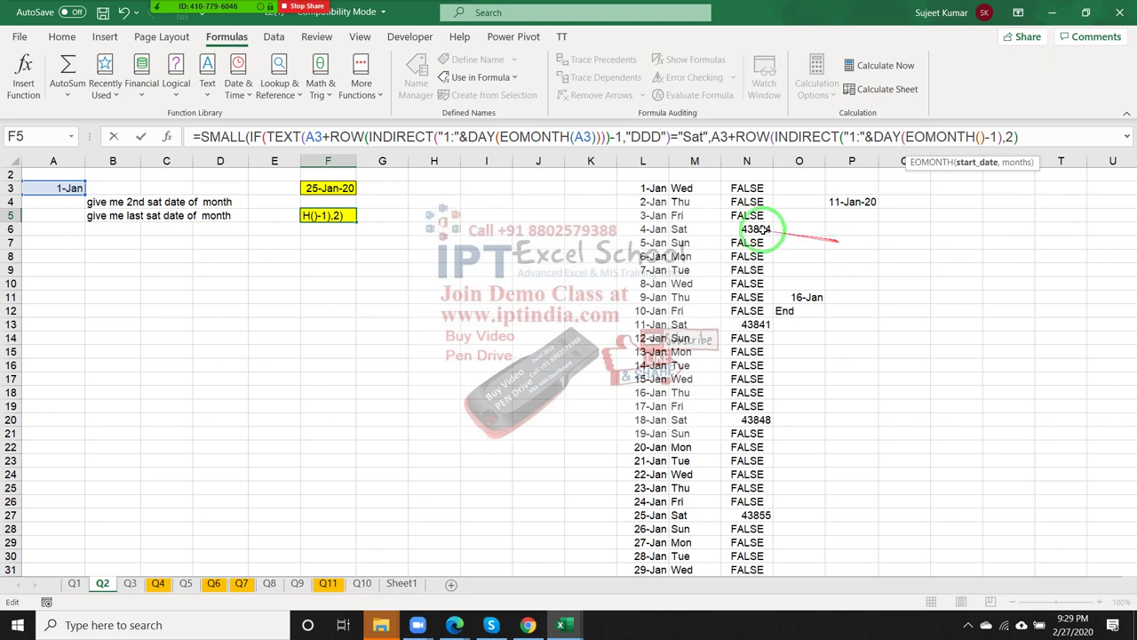
click(57, 187)
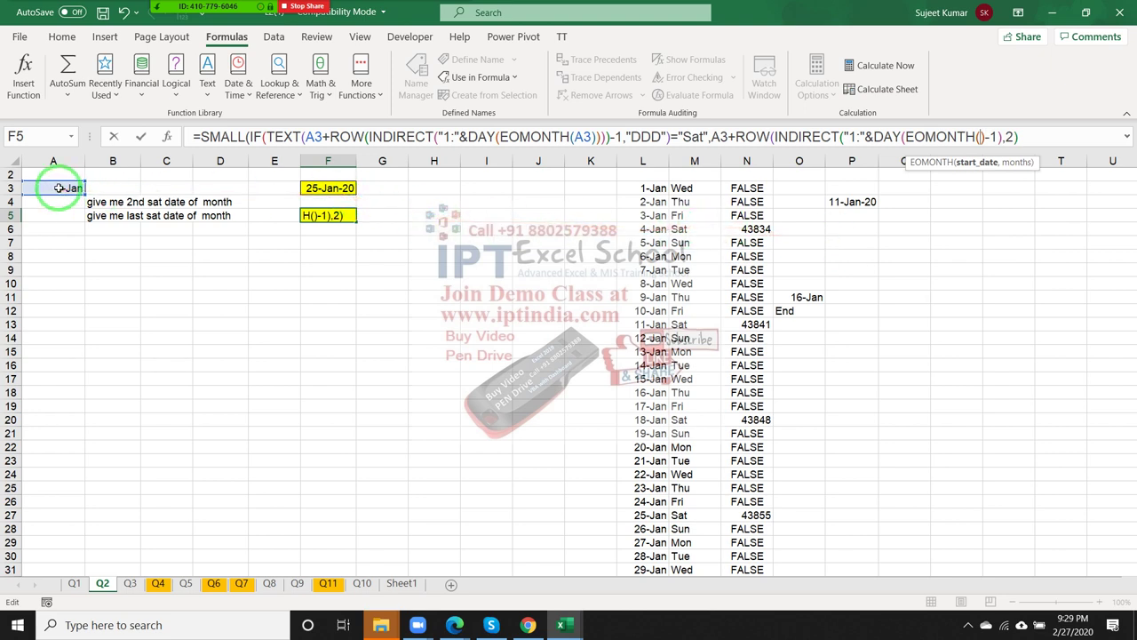
text(A3,)
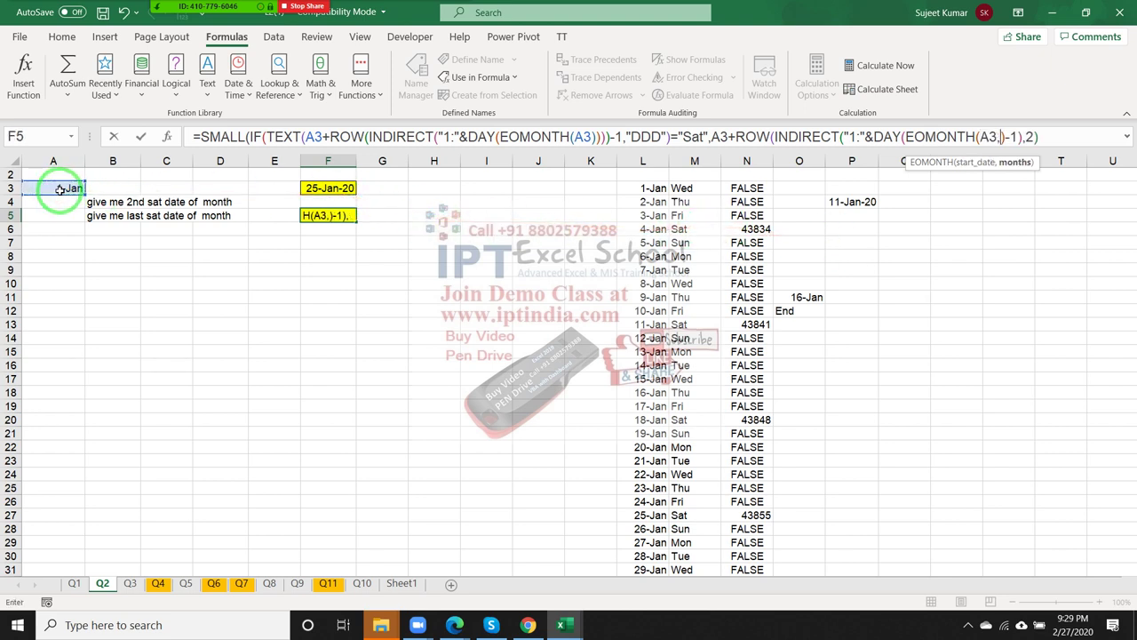
text(0)
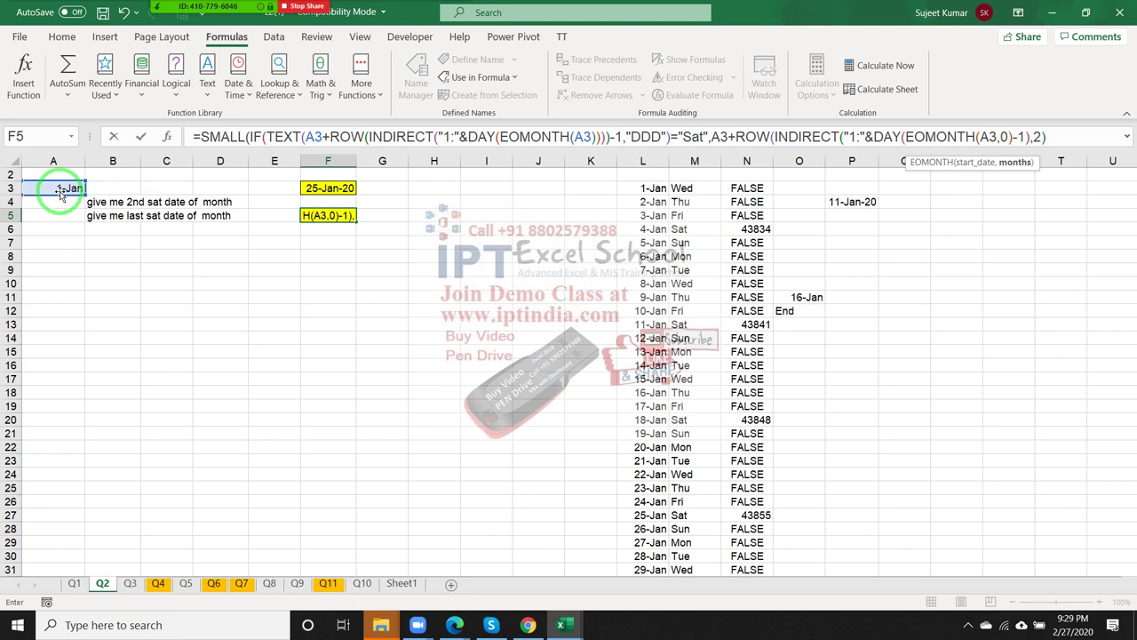
text())
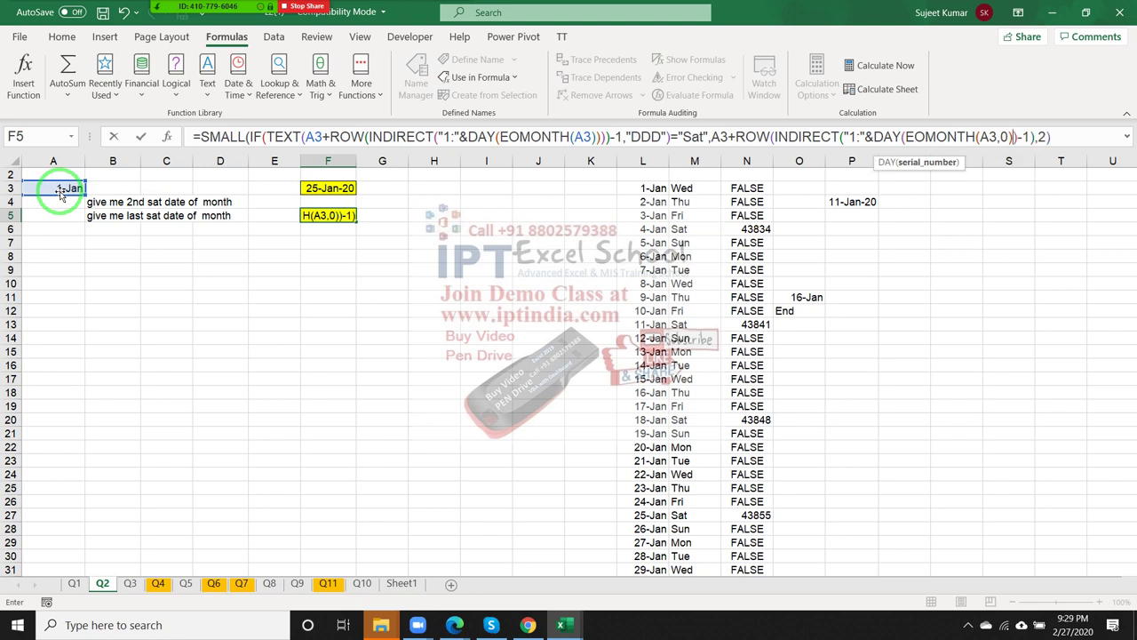
text())
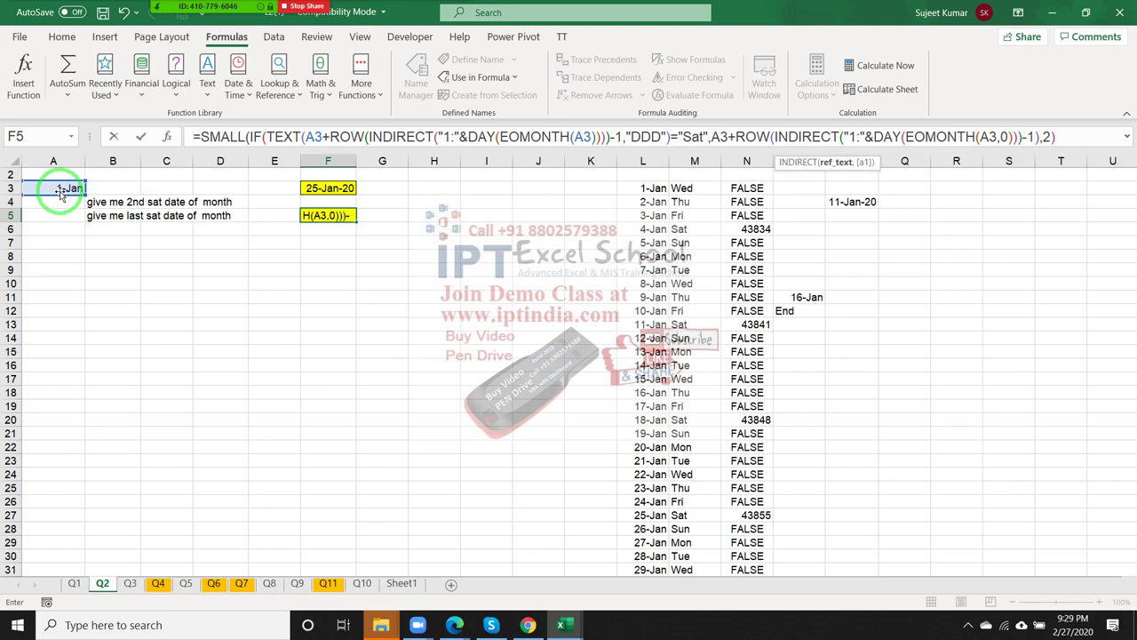
text())
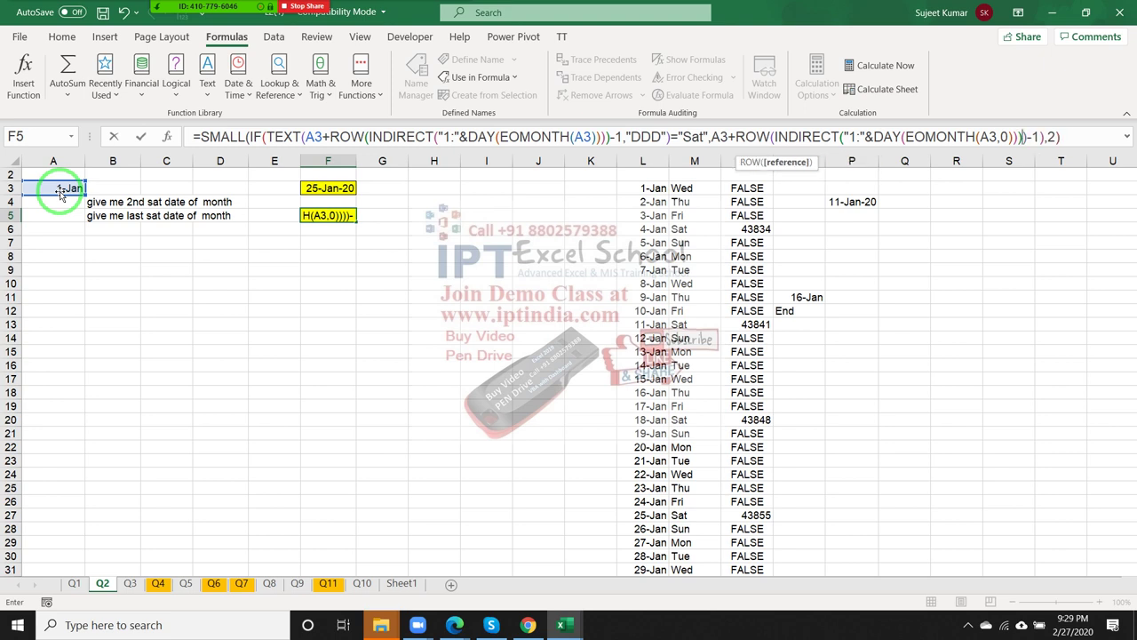
Add the missing 0 argument to the first EOMONTH and commit F5 as an array formula
key(Return)
key(Return)
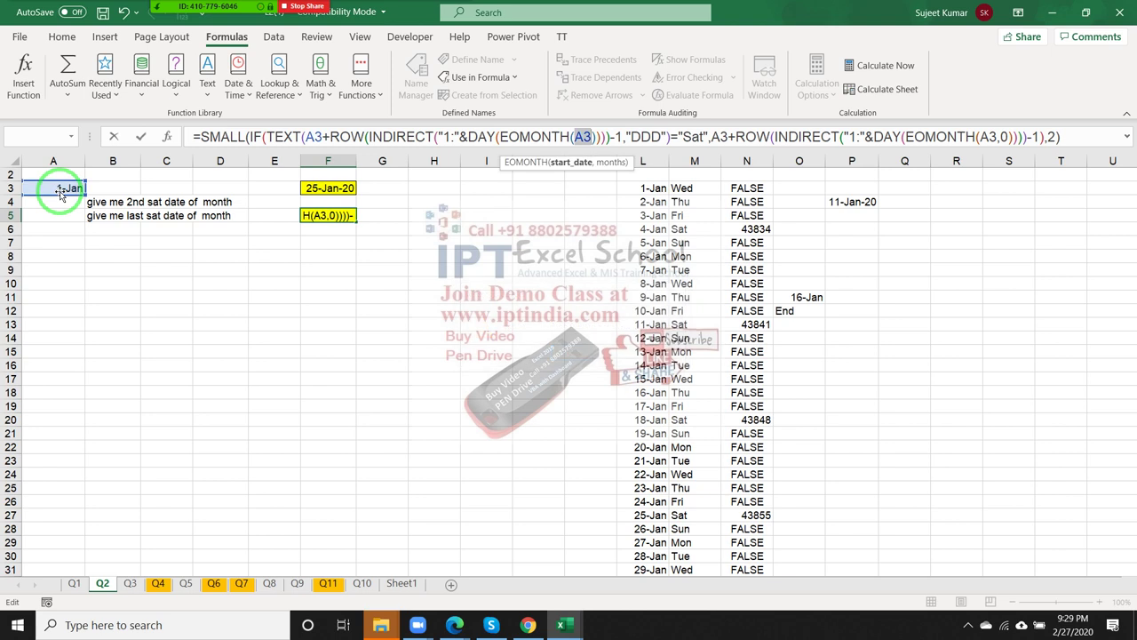
key(Right)
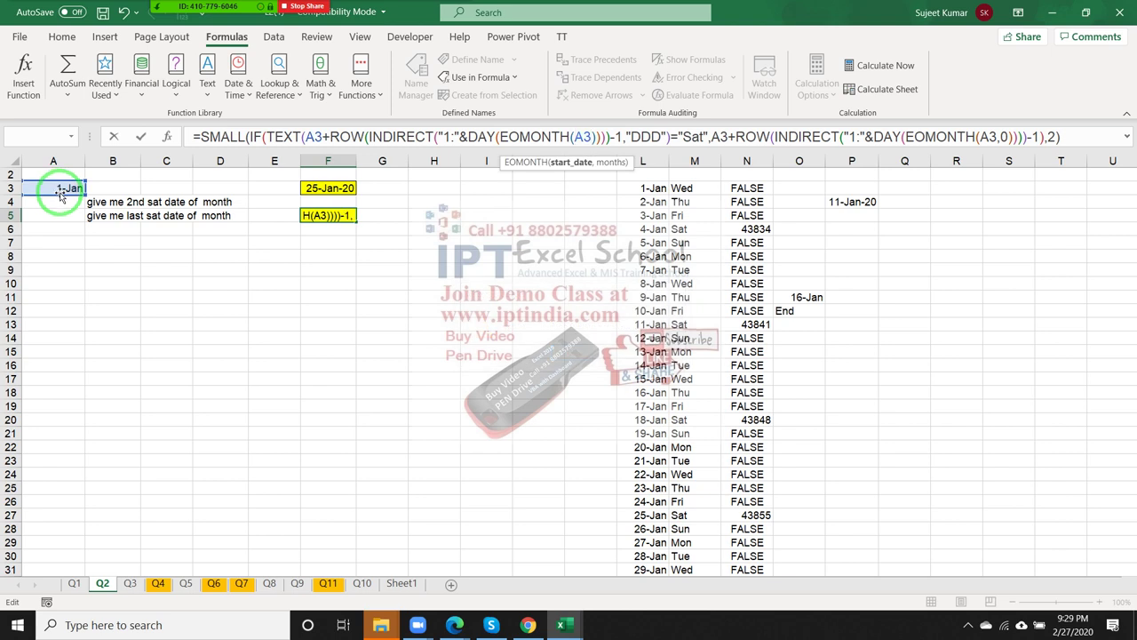
text(.0)
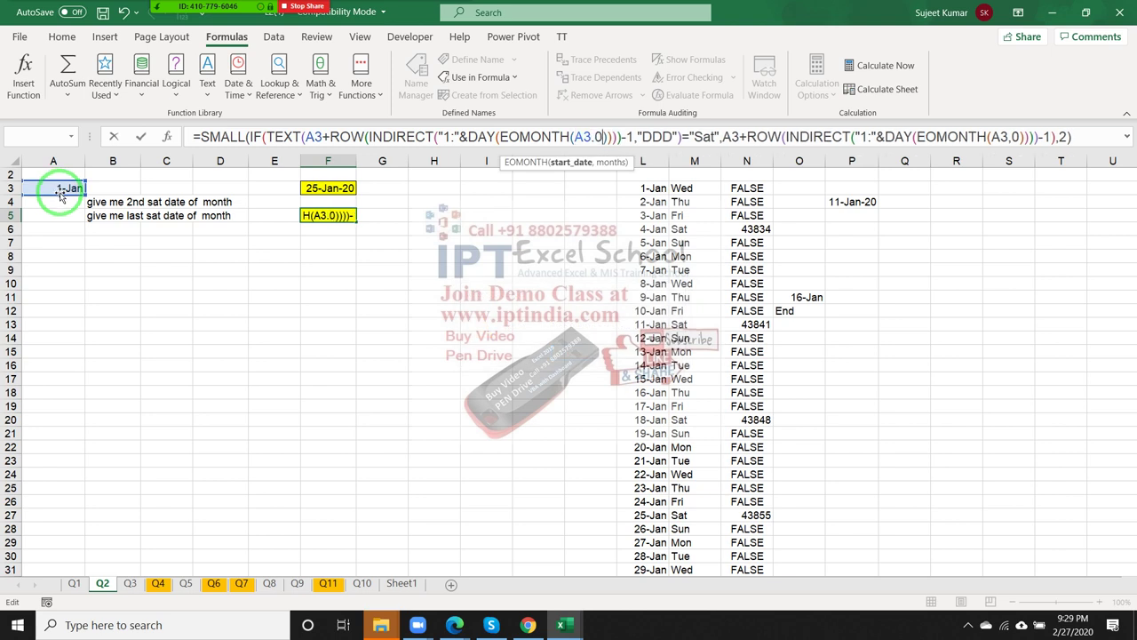
key(Return)
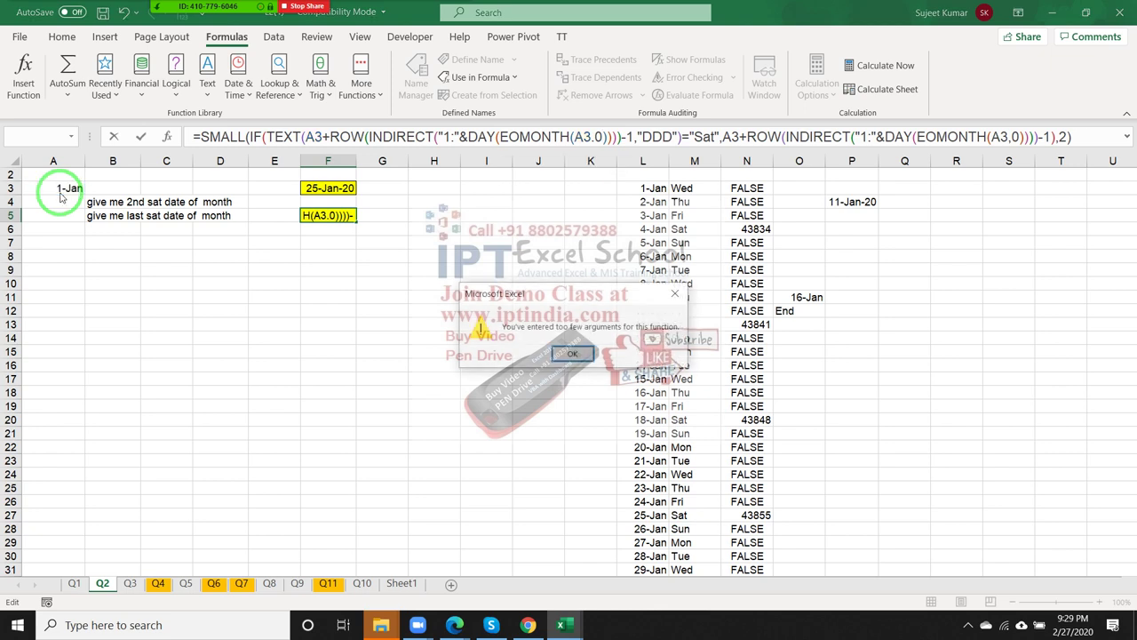
key(Return)
key(Left)
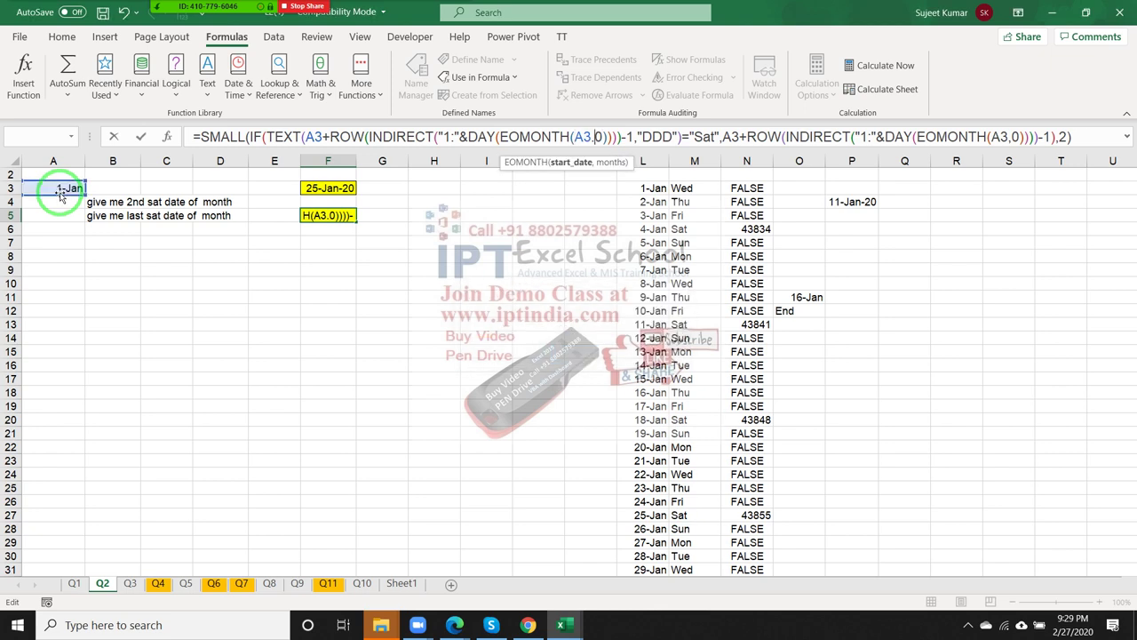
key(BackSpace)
text(,)
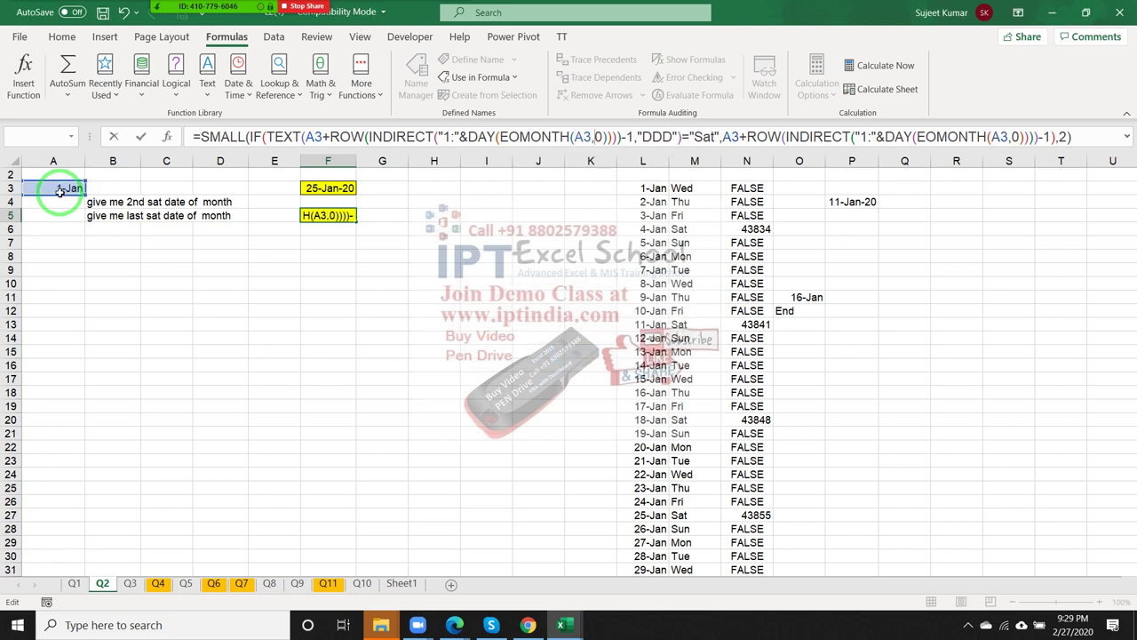
key(ctrl+shift+Return)
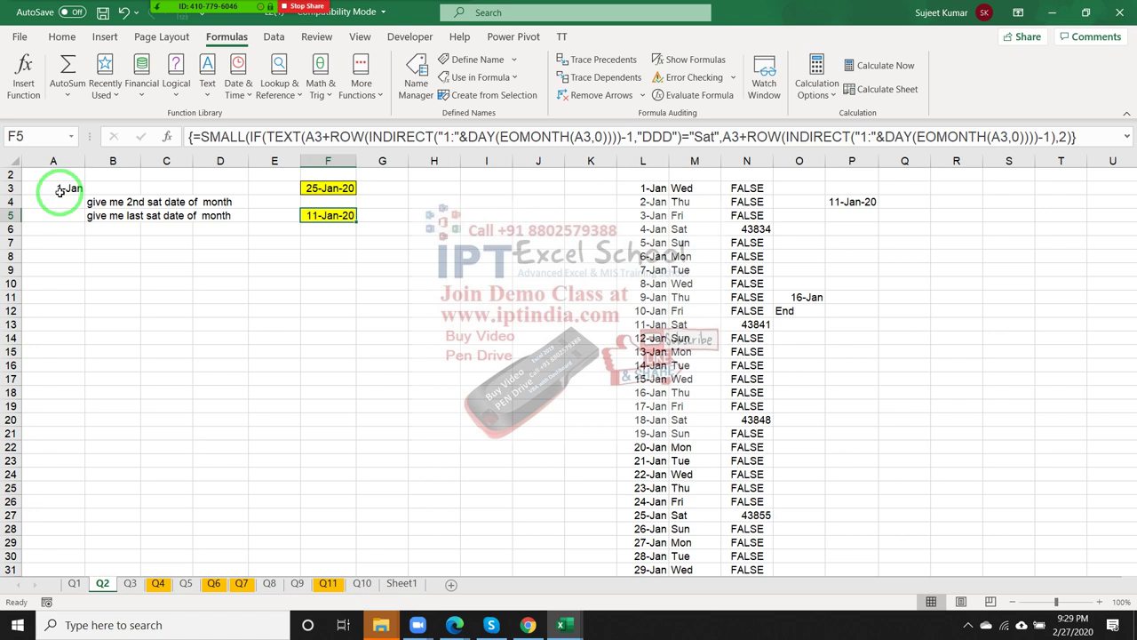
Set Q2's start date in A3 to 2/1/2020, check F5 shows 8-Feb-20, and save
click(59, 190)
text(2/)
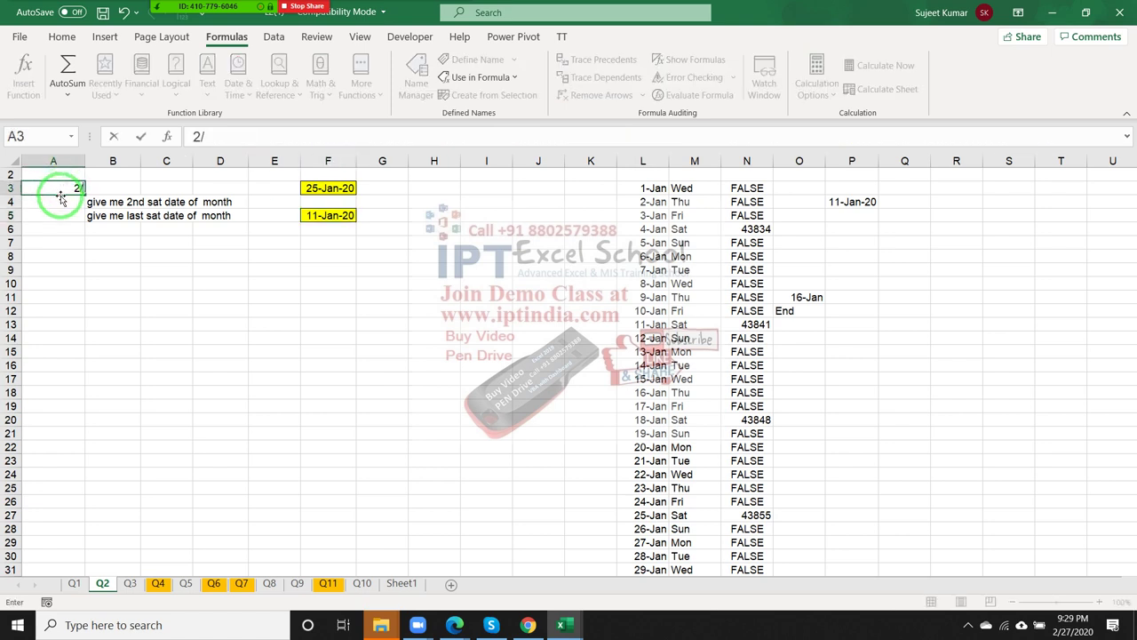
text(1/2020)
key(Return)
click(59, 192)
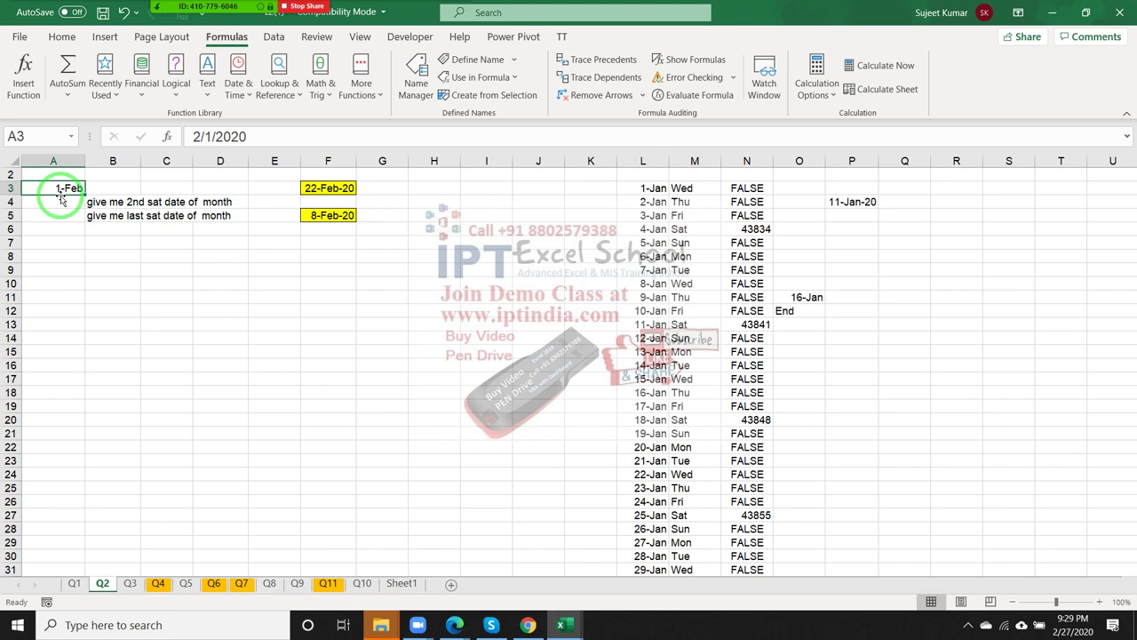
key(Right)
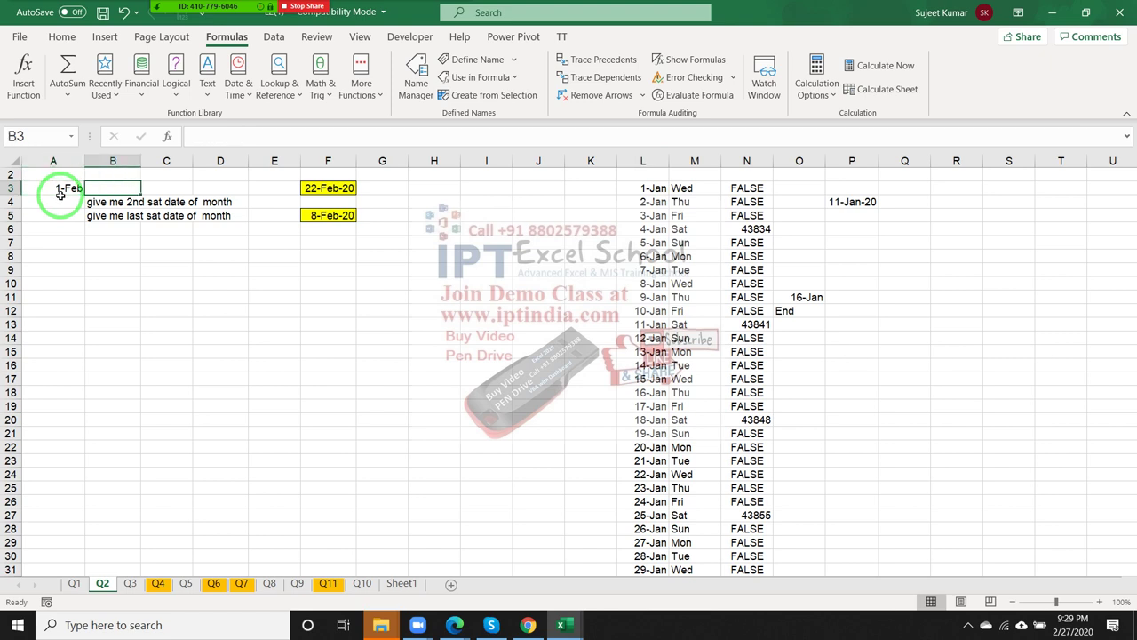
key(Right)
key(Right)
key(Right)
key(Right)
key(Down)
key(Down)
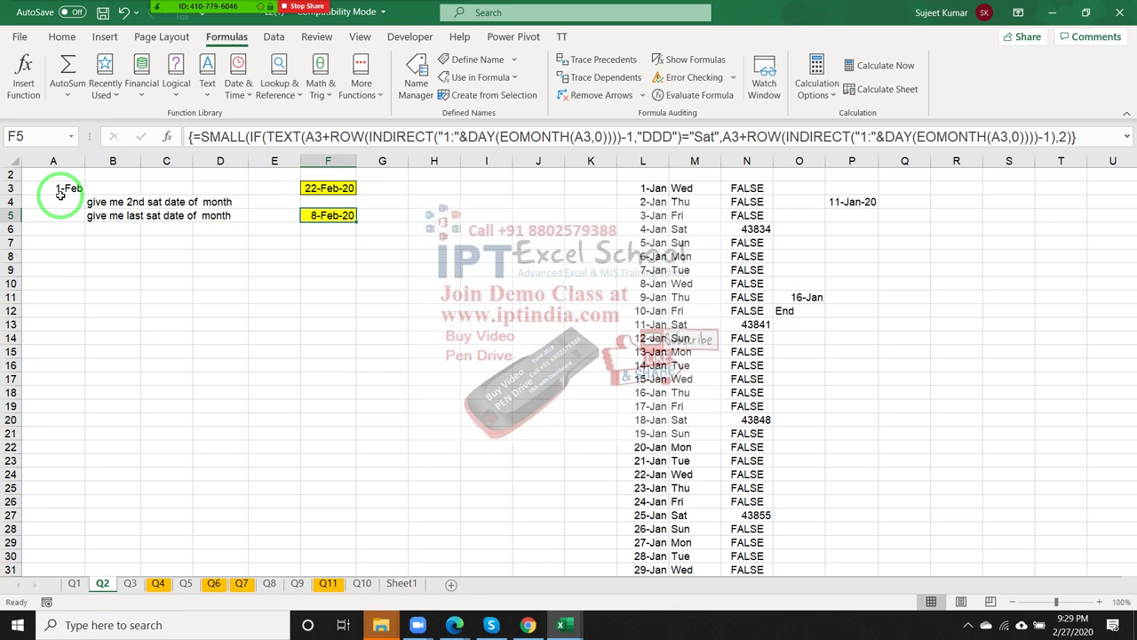
key(ctrl+s)
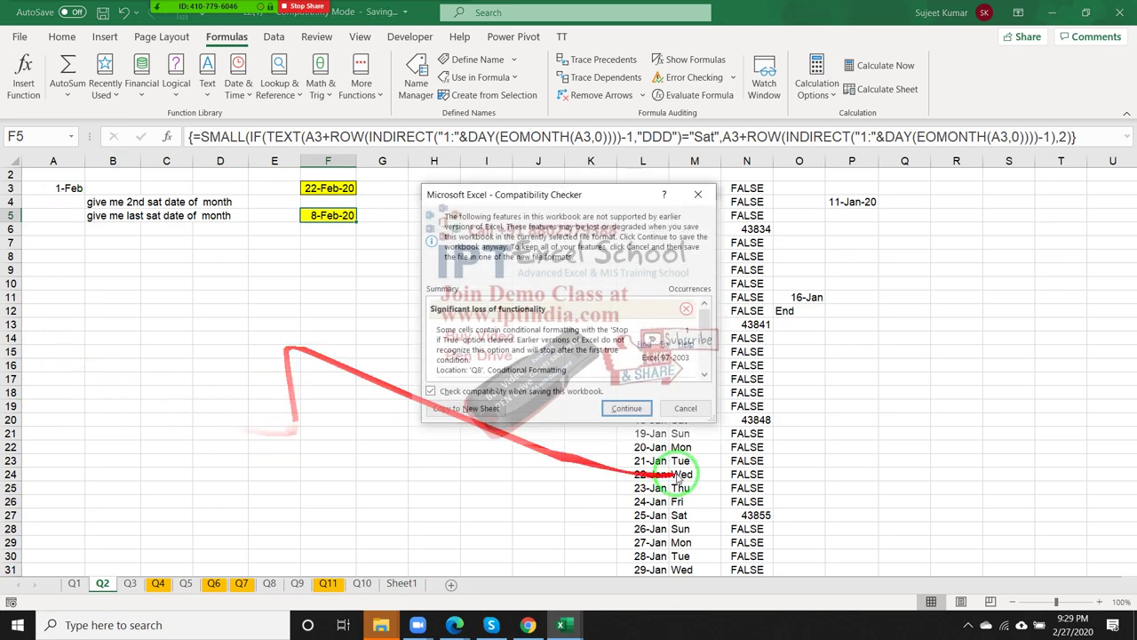
Confirm the save past the compatibility warning, then reply-all to the sent Book email in Gmail
click(633, 414)
click(528, 625)
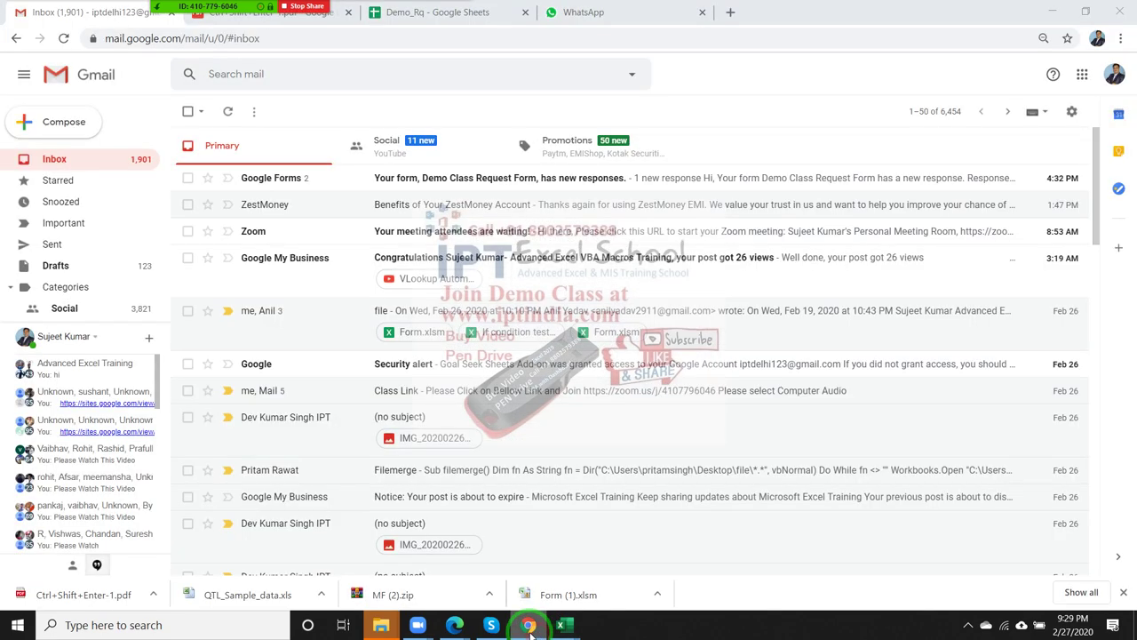
click(76, 246)
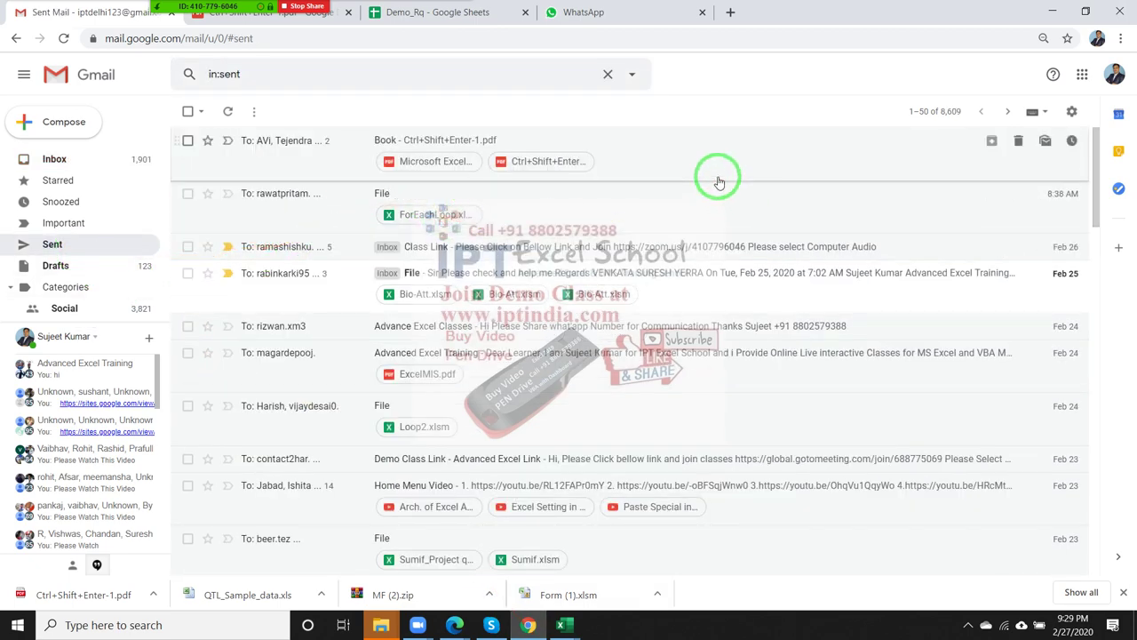
click(719, 179)
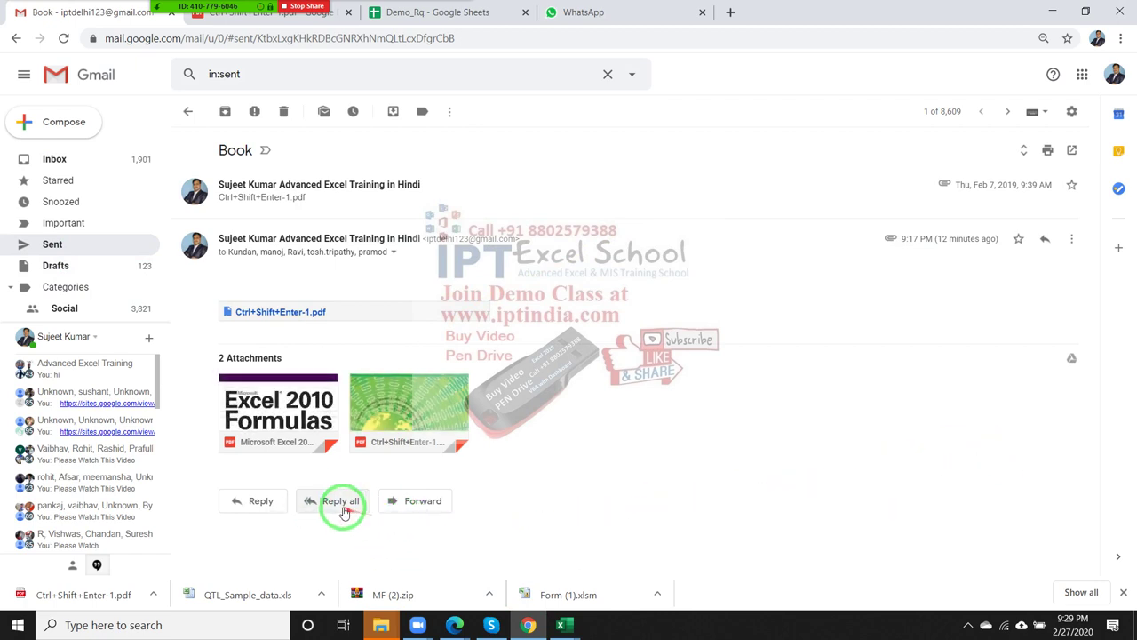
click(343, 510)
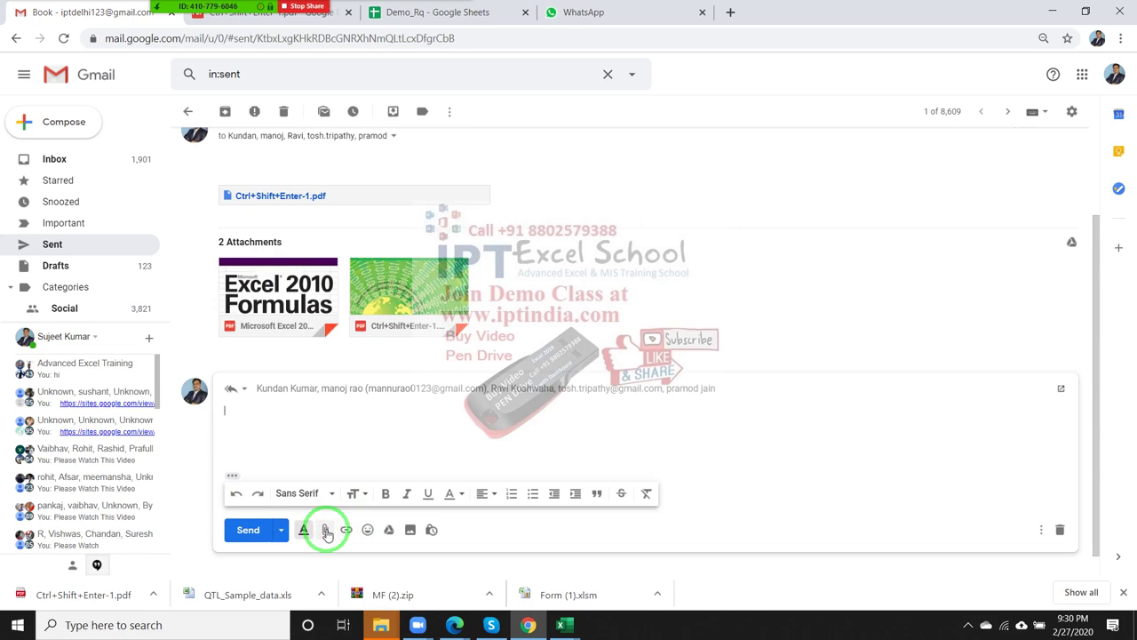
Attach L2(1).xls from Downloads to the reply and send it
click(326, 531)
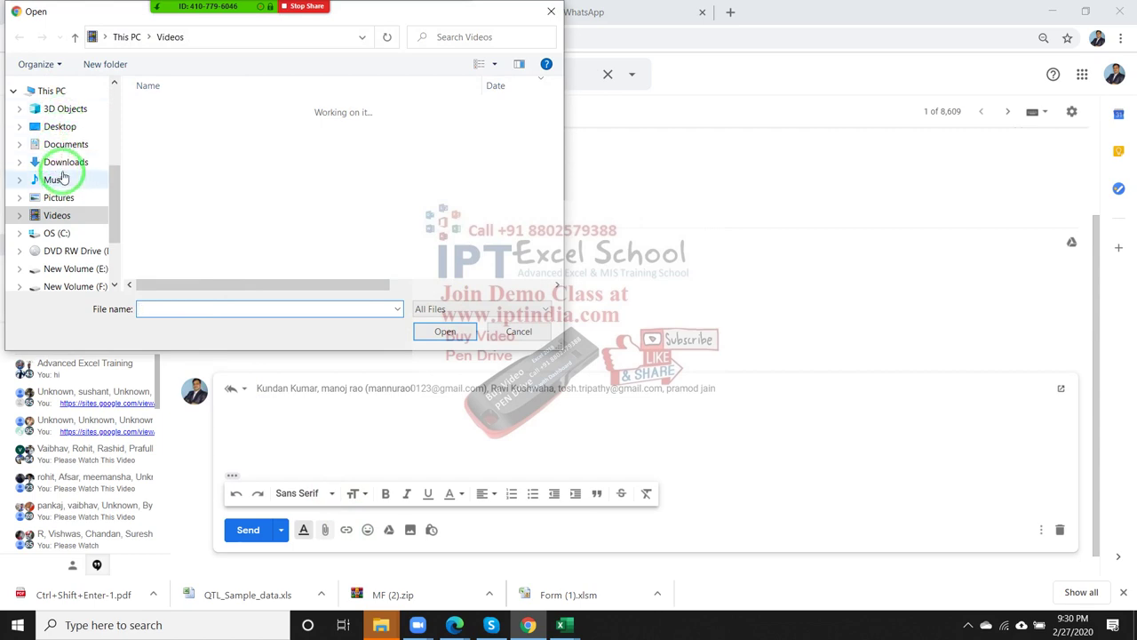
click(66, 164)
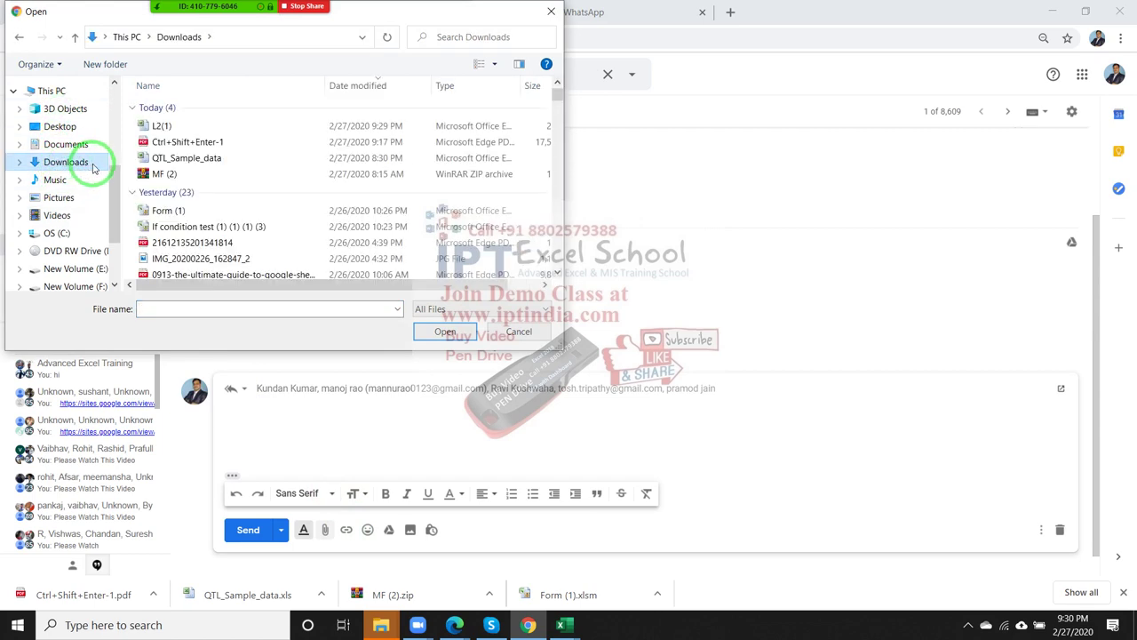
click(163, 142)
double_click(182, 138)
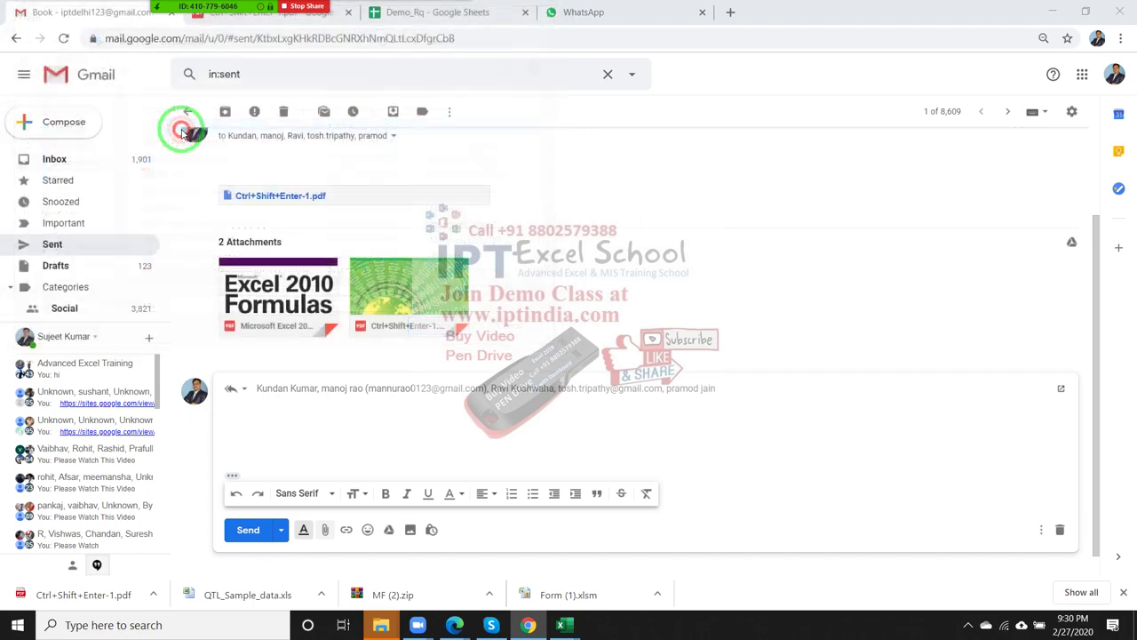
click(267, 528)
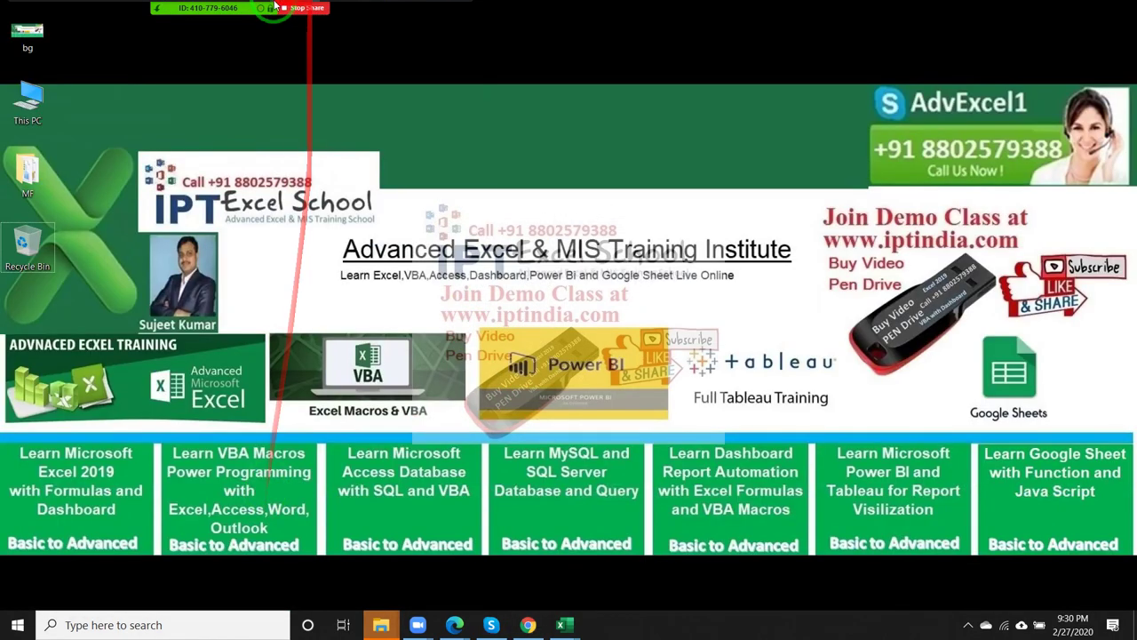
click(454, 11)
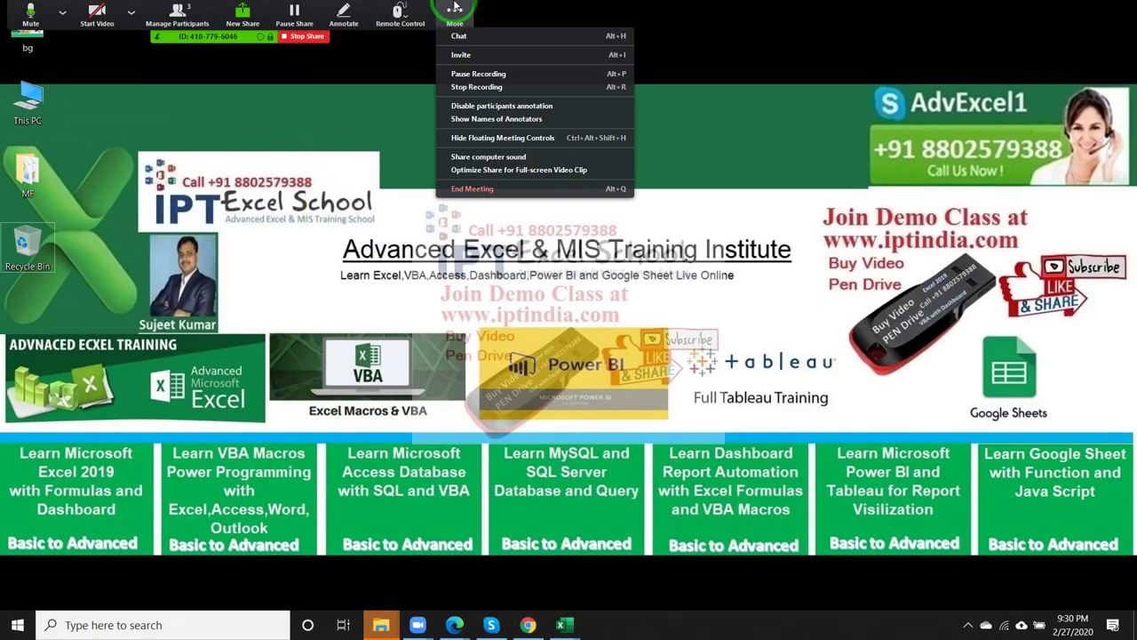